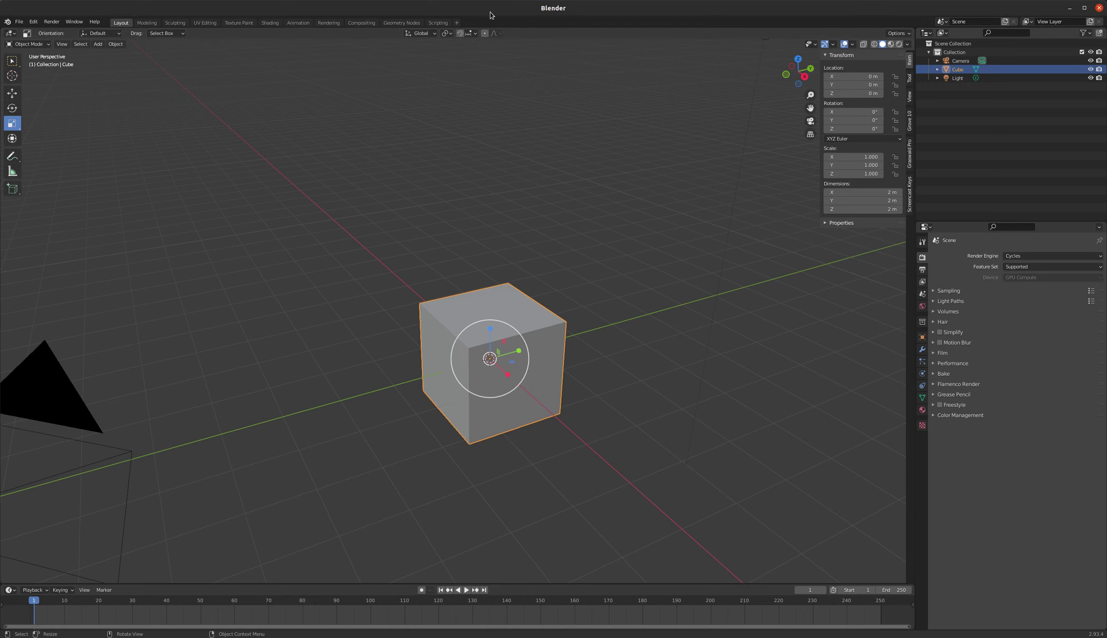
Enable the Screencast Keys overlay in the 3D viewport
left_click(910, 193)
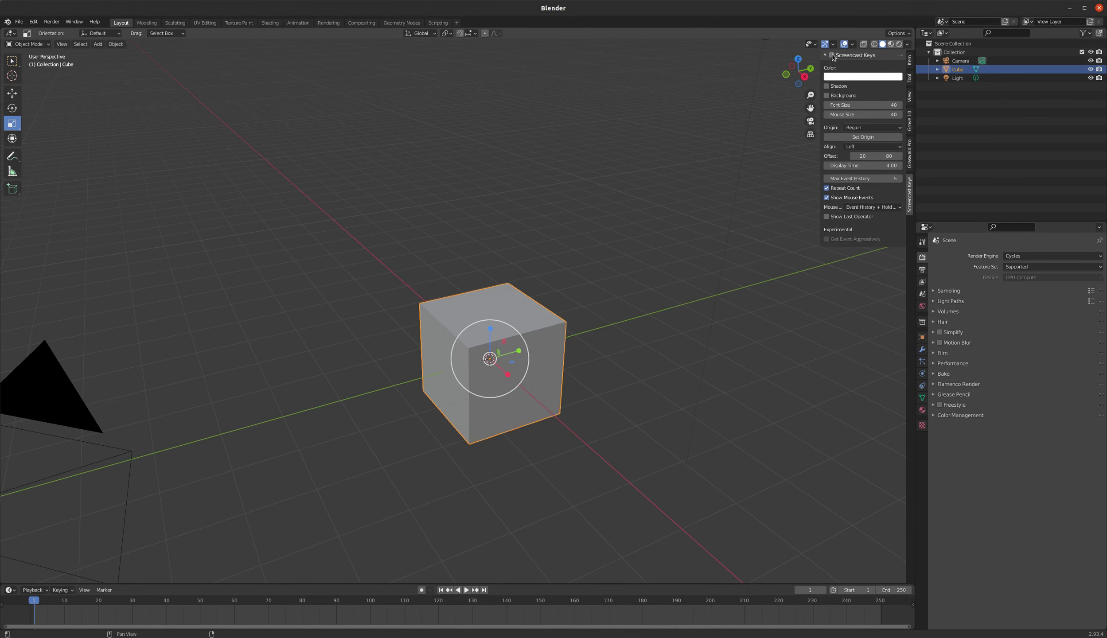
left_click(831, 56)
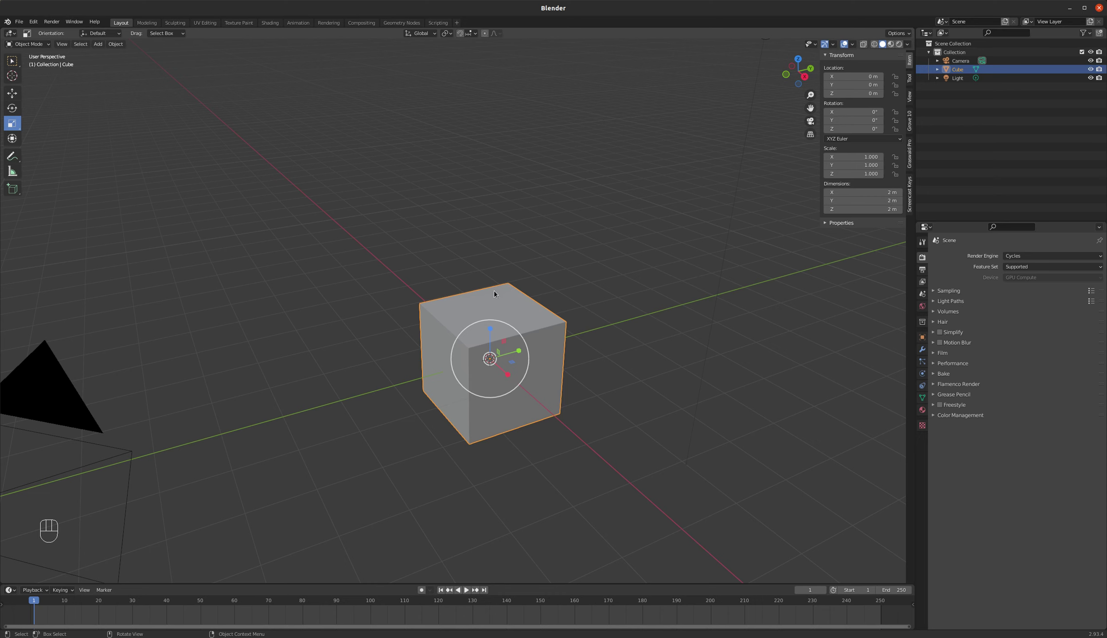
Delete the default cube and add a UV sphere at the origin
key("Delete")
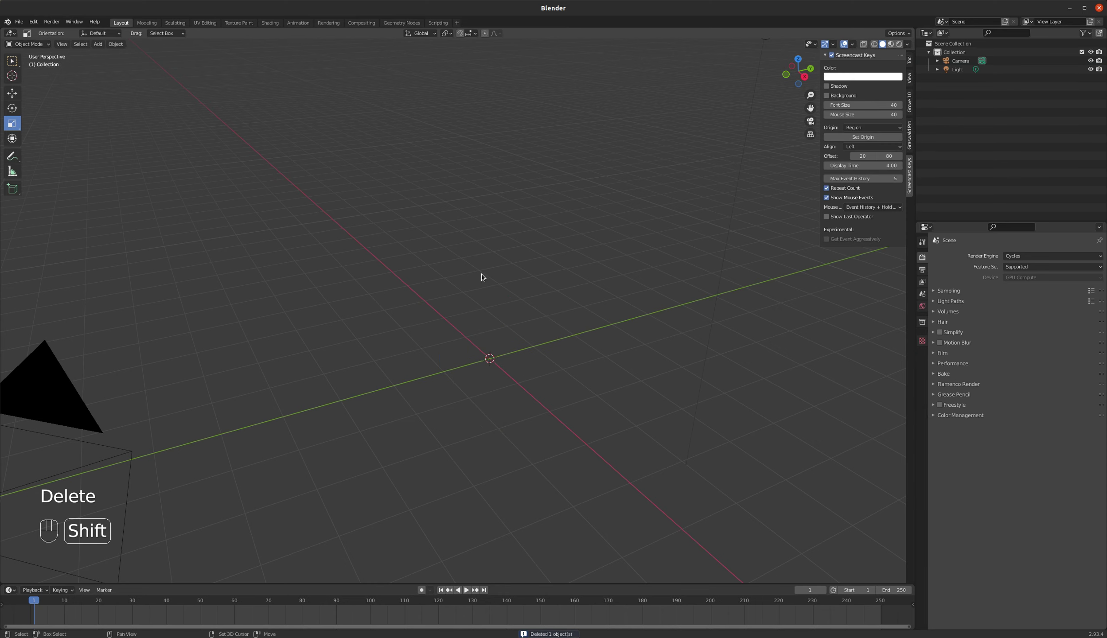
key("shift+a")
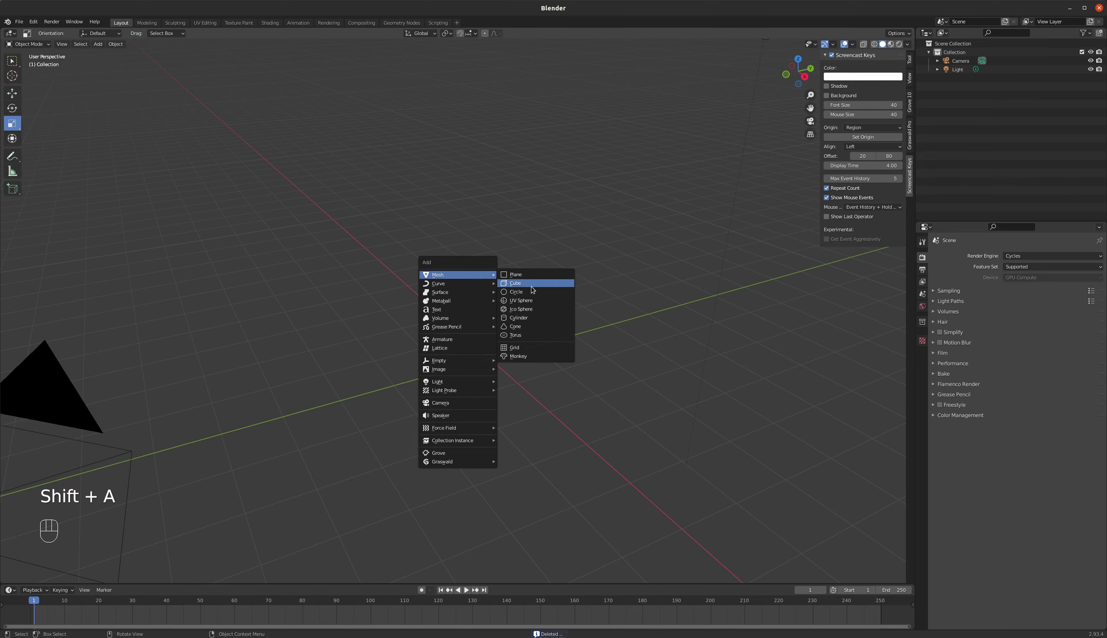
left_click(519, 300)
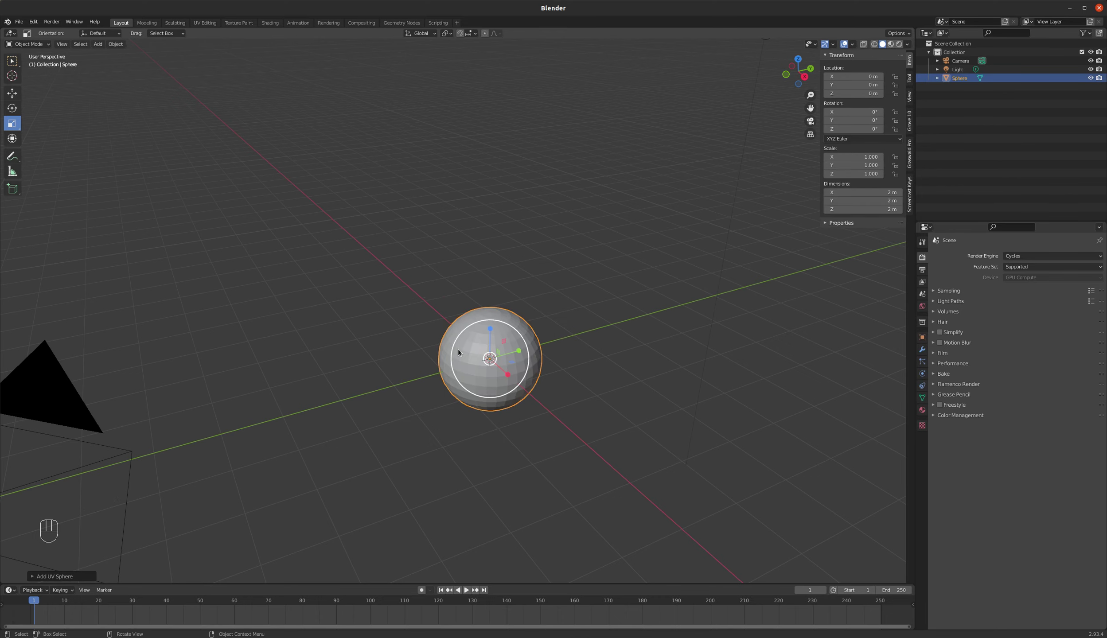
Apply smooth shading to the UV sphere
scroll(509, 390, "up", 4)
scroll(480, 359, "down", 1)
middle_click_drag(483, 358, 490, 346)
scroll(435, 271, "up", 1)
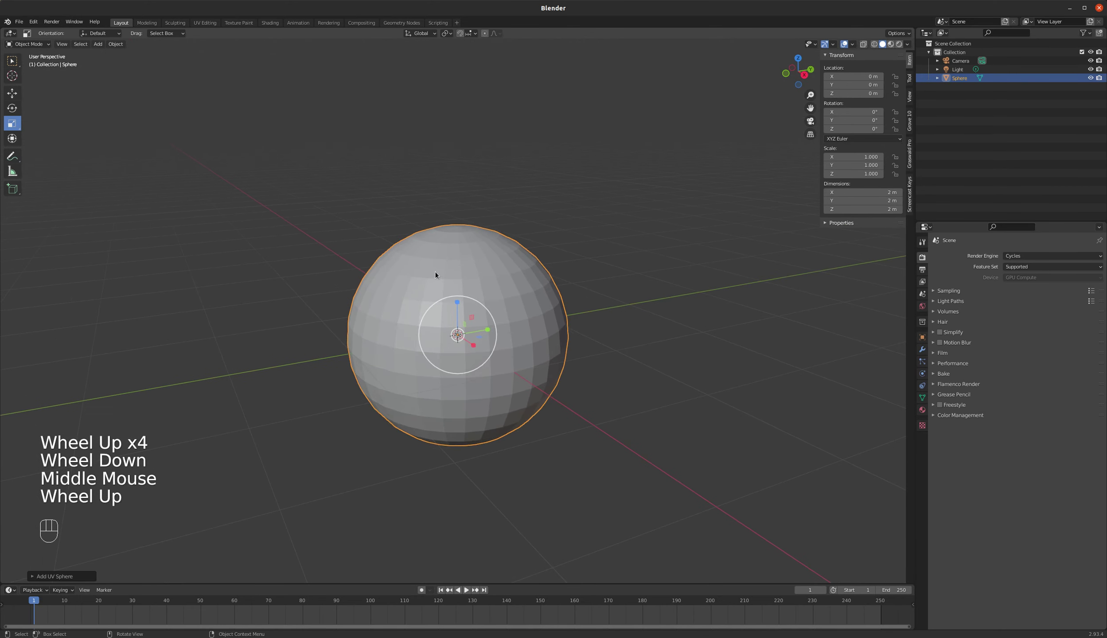
right_click(458, 277)
left_click(459, 275)
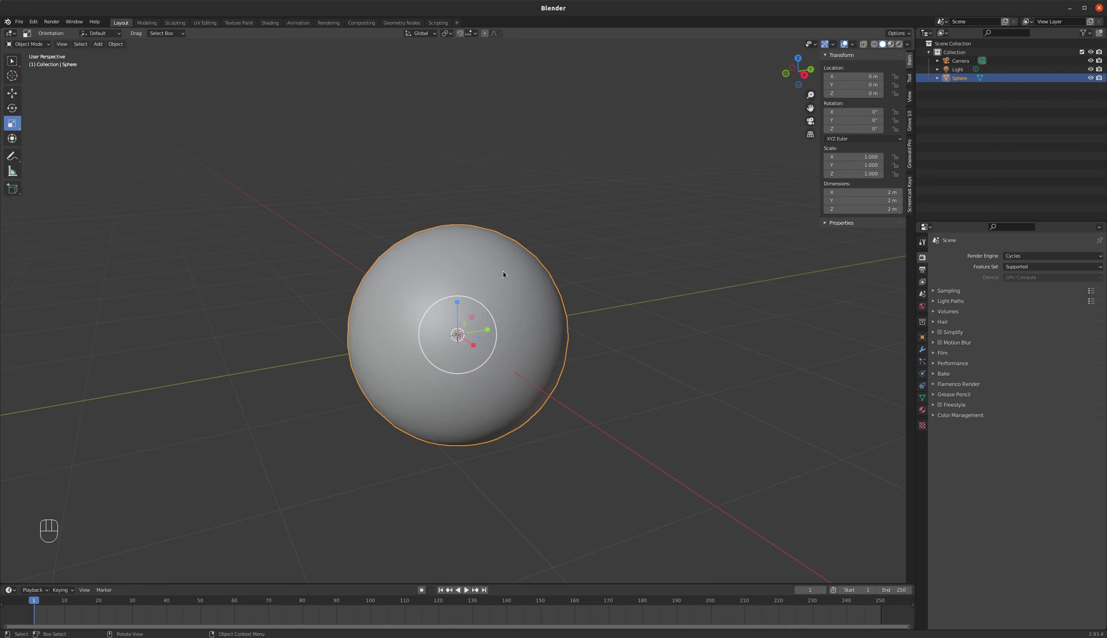
mouse_move(484, 259)
middle_mouse_down()
mouse_move(498, 274)
mouse_move(485, 272)
middle_mouse_up()
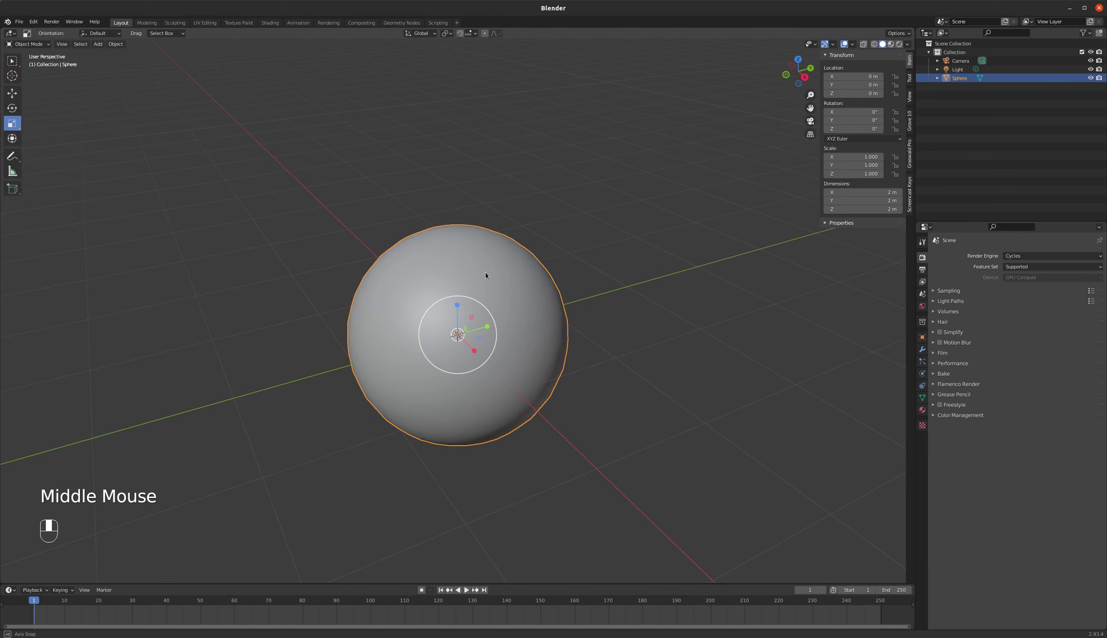
Switch to the Shading workspace, frame the sphere and give it a new material named Earth
left_click(270, 22)
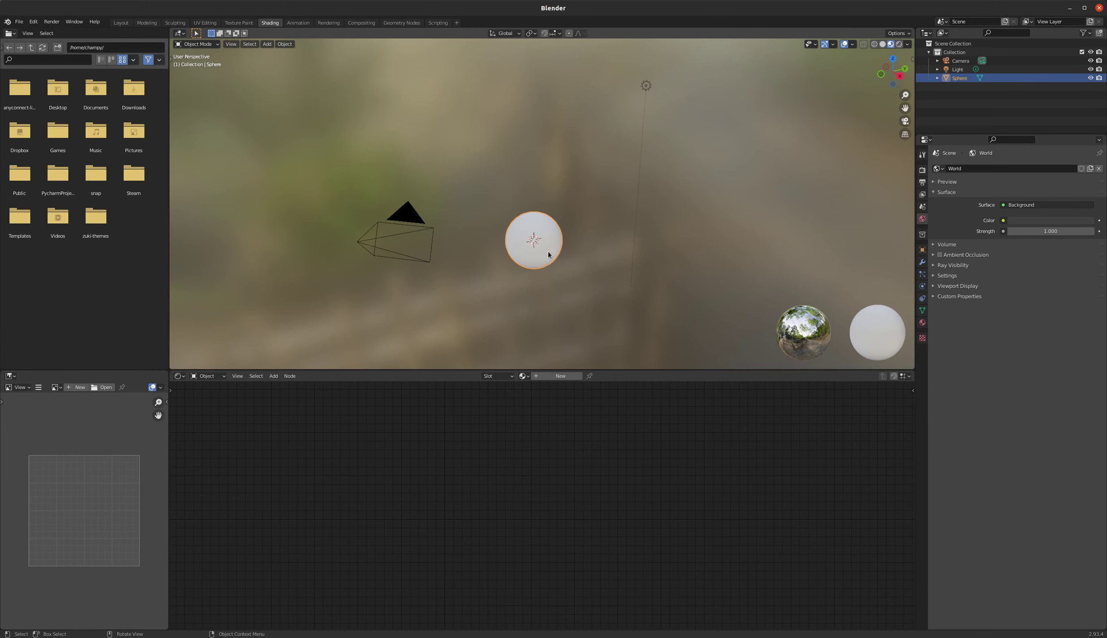
key("KP_Decimal")
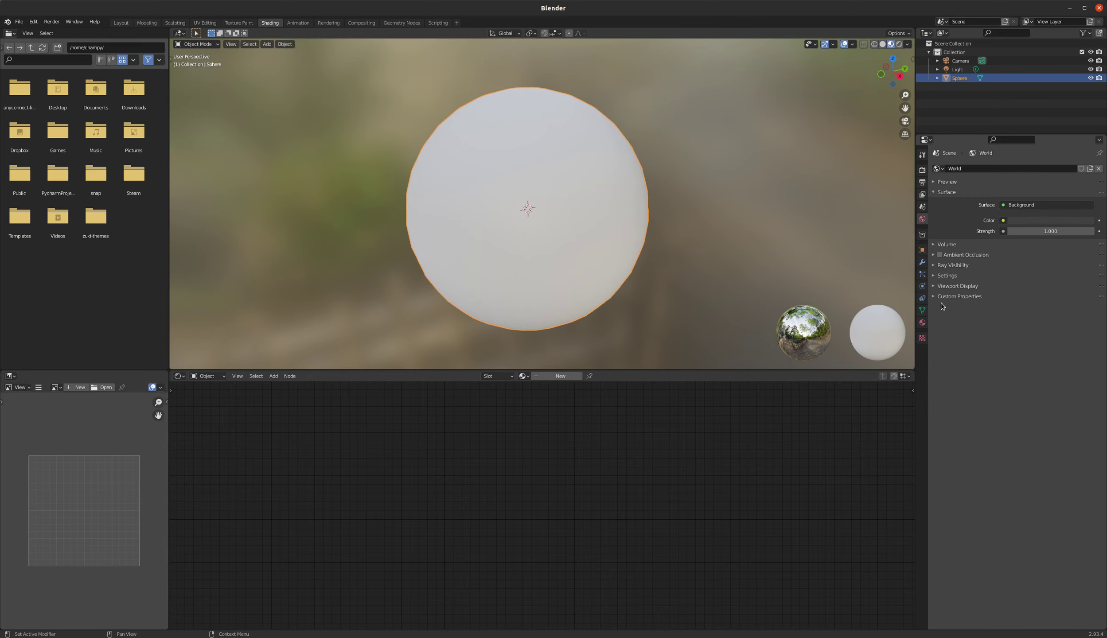
left_click(922, 323)
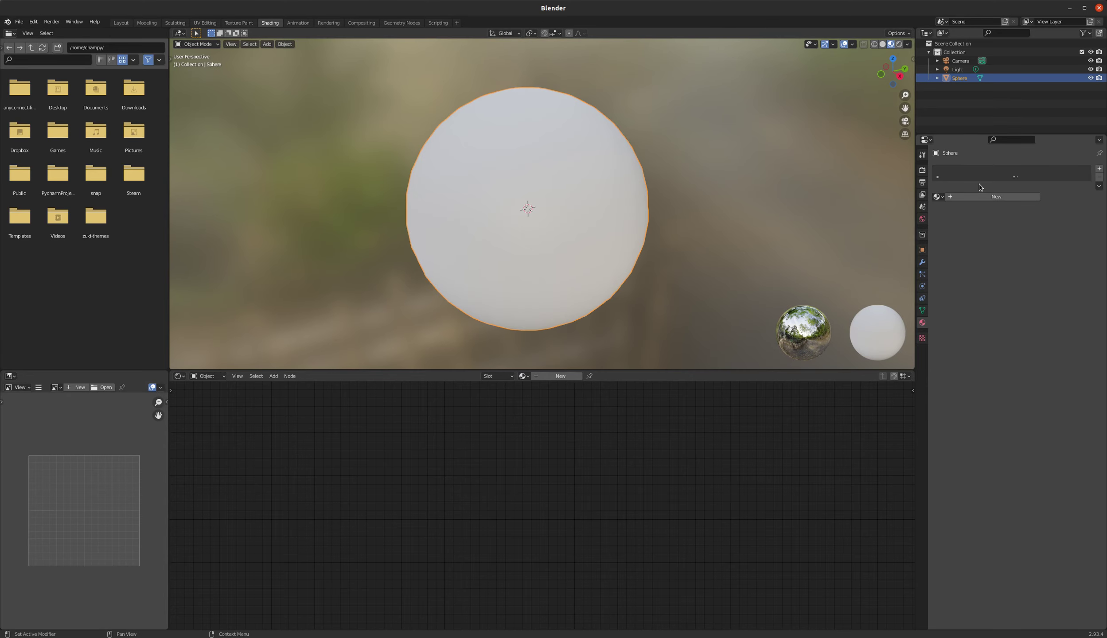
left_click(997, 196)
type("Earth'")
key("Return")
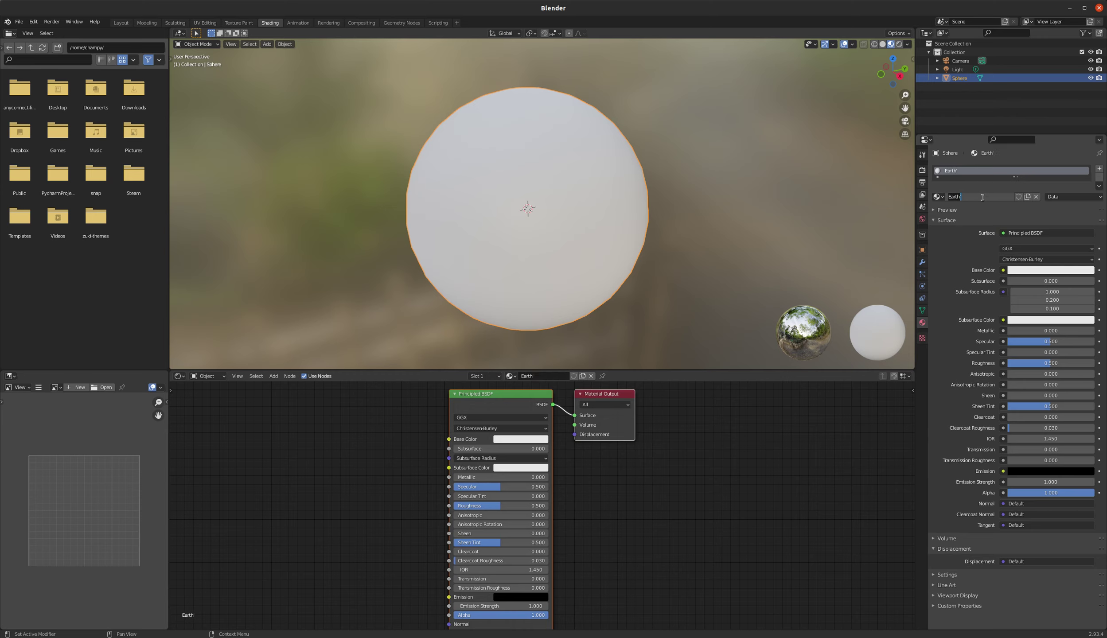
double_click(982, 198)
Add an Image Texture to the Earth material's Base Color and load EarthColorMap.jpg from the 3D Personal/Planets folder
left_click(1003, 271)
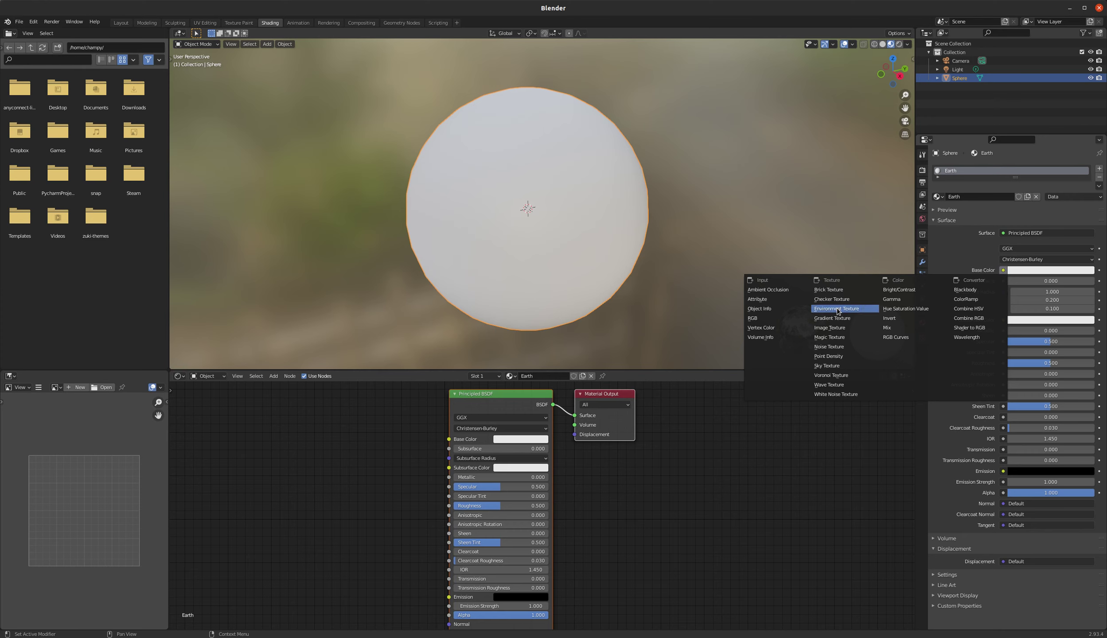
left_click(835, 329)
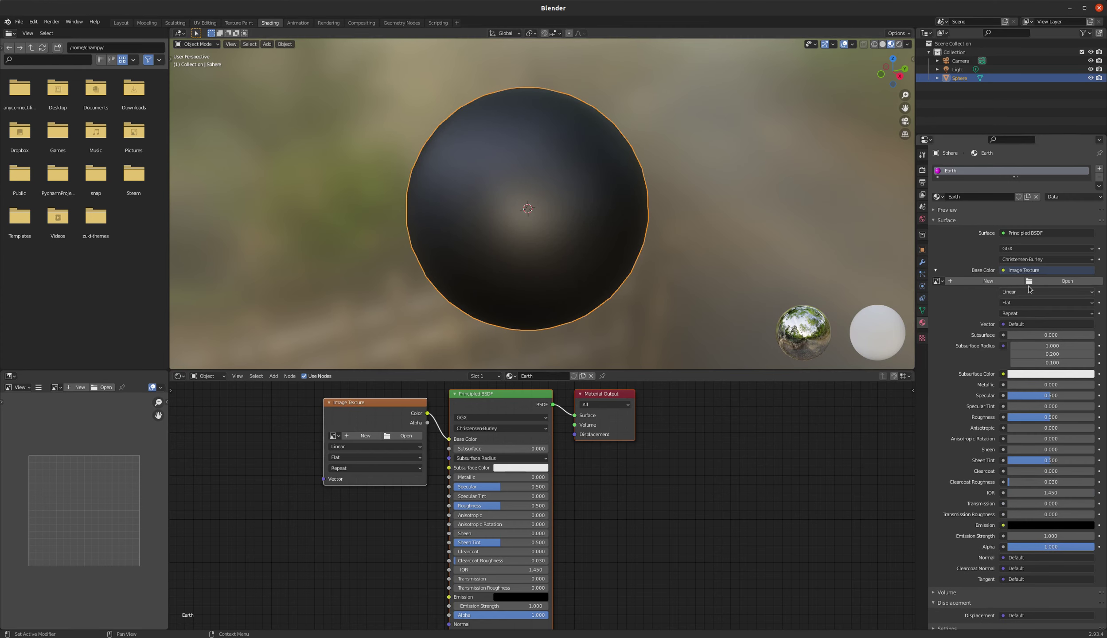
left_click(1043, 282)
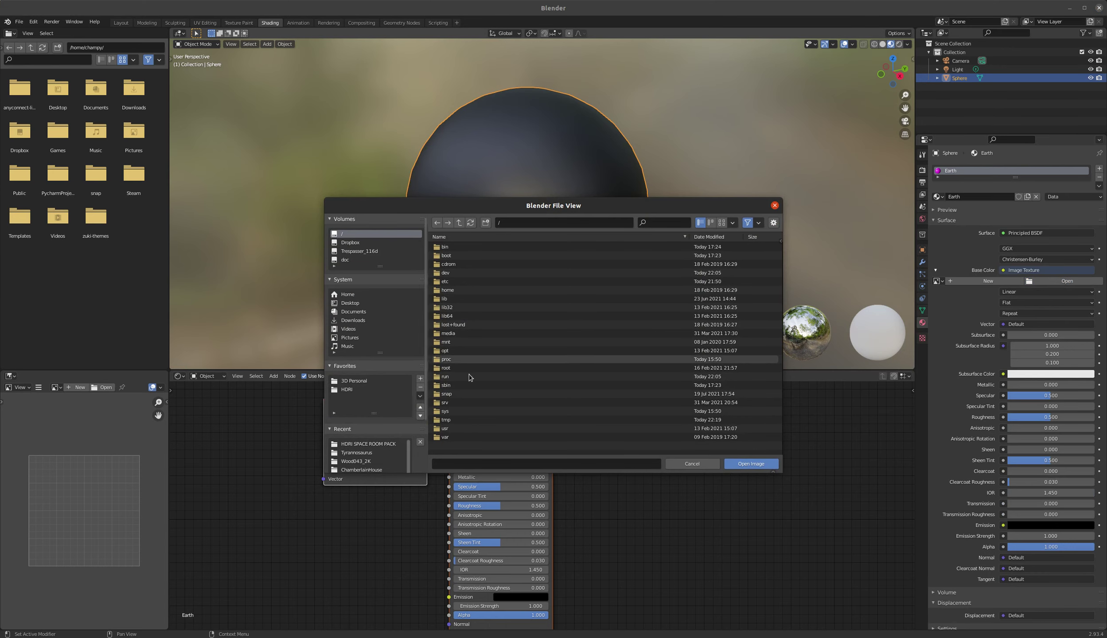
left_click(354, 381)
scroll(479, 379, "down", 5)
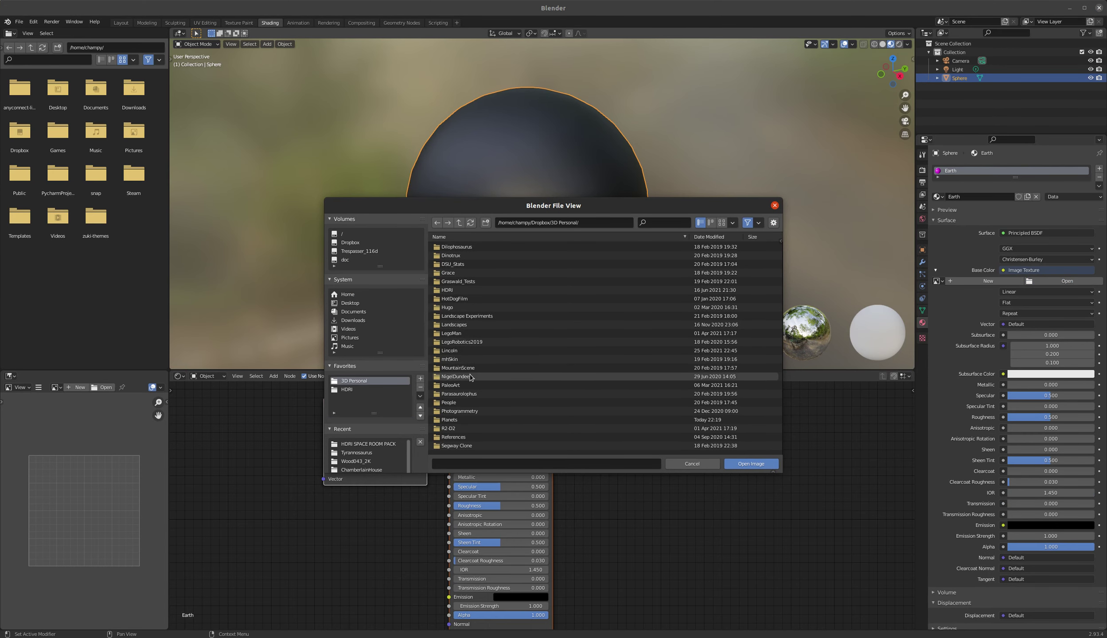
scroll(452, 398, "down", 1)
double_click(450, 403)
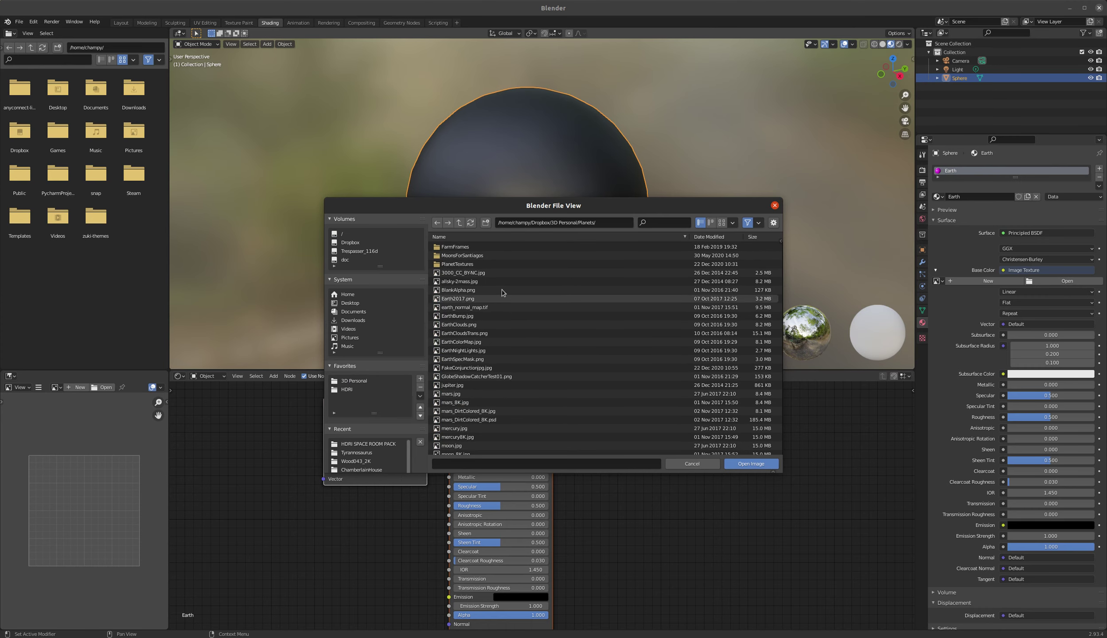
double_click(481, 342)
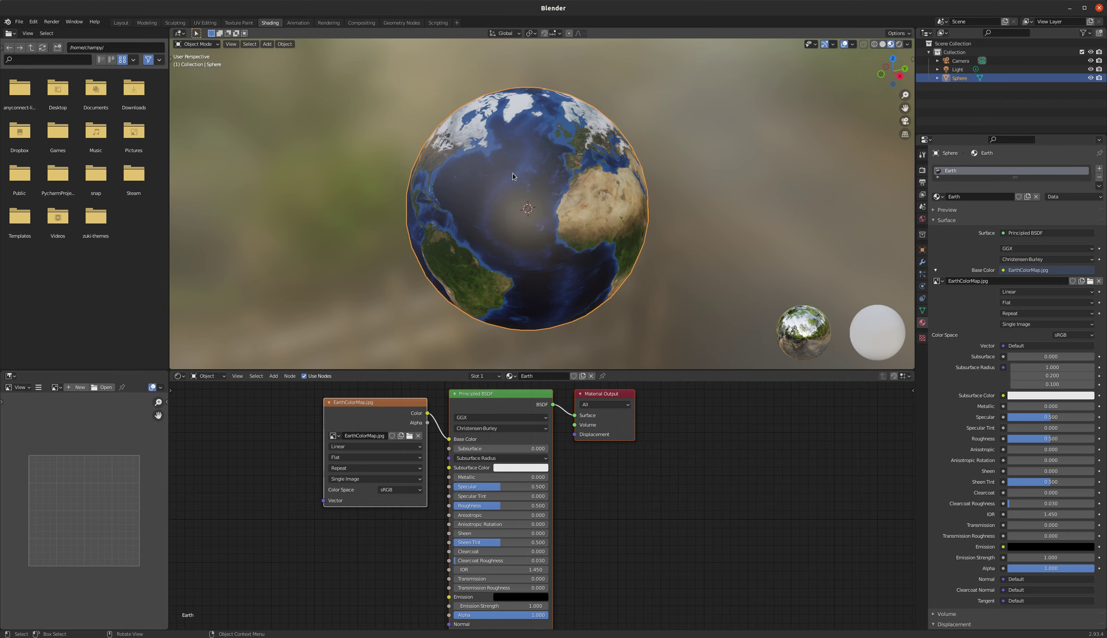
Check the textured globe and move the EarthColorMap.jpg node slightly away from the Principled BSDF node
mouse_move(452, 158)
middle_mouse_down()
mouse_move(508, 164)
mouse_move(496, 166)
mouse_move(496, 198)
mouse_move(427, 156)
mouse_move(452, 165)
middle_mouse_up()
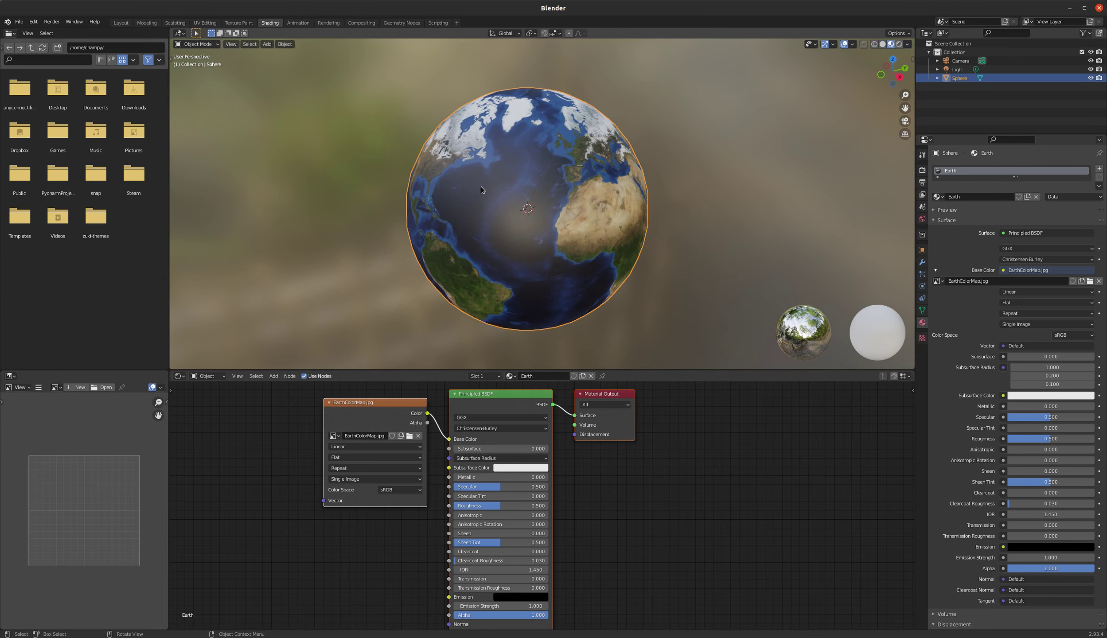
scroll(493, 218, "up", 1)
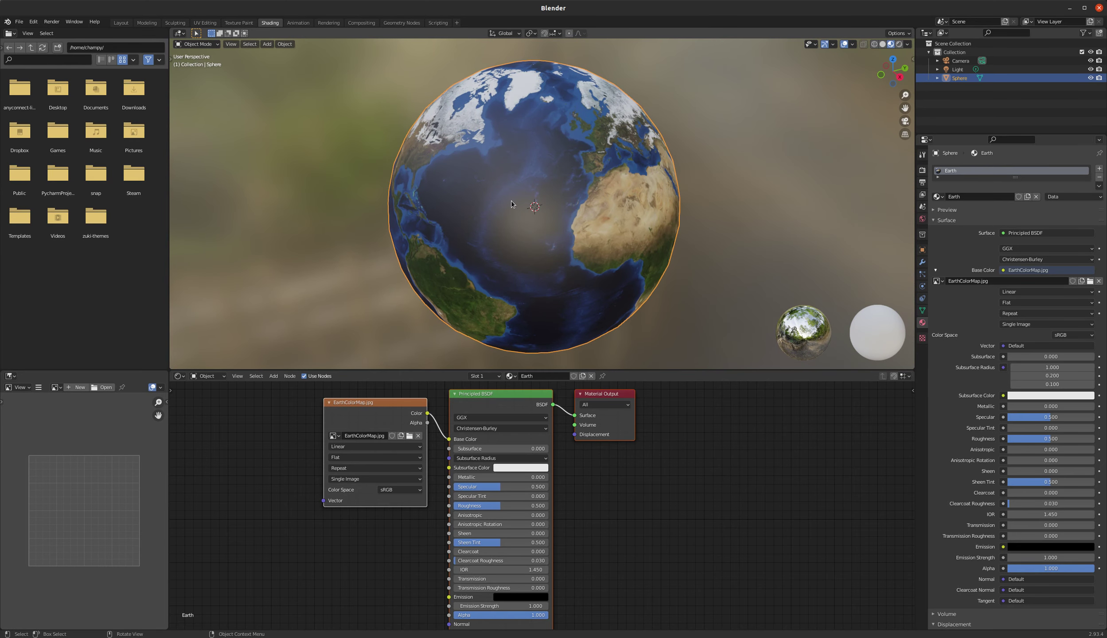
left_click(379, 410)
mouse_move(379, 408)
left_mouse_down()
mouse_move(319, 413)
mouse_move(367, 399)
left_mouse_up()
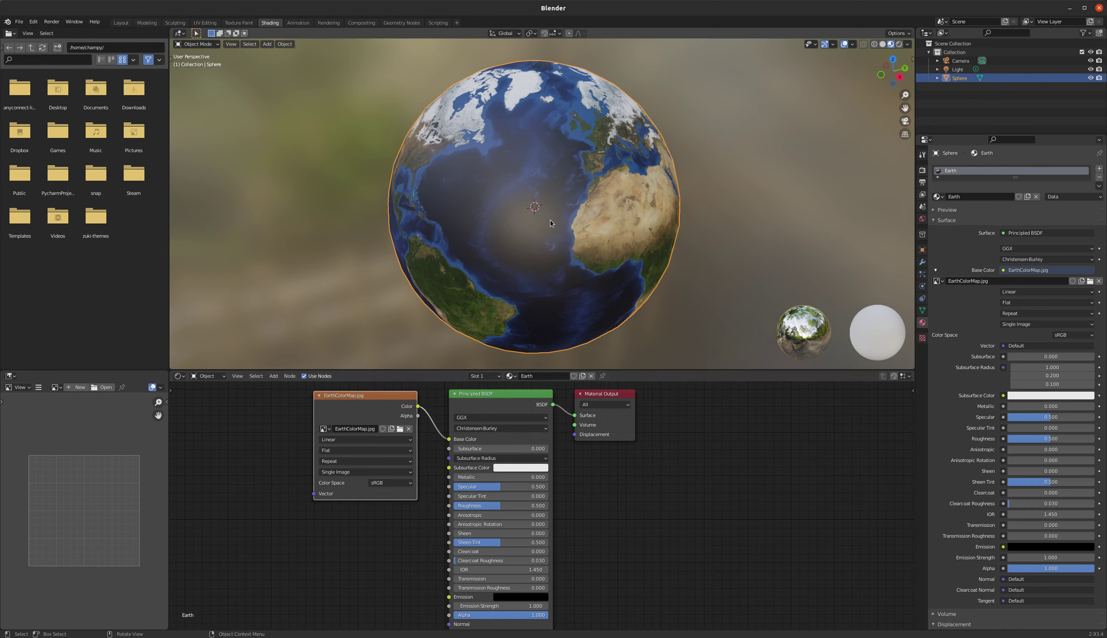
Try a plain purple Base Color with the image texture disconnected, and reconnect the EarthColorMap.jpg Color output to Base Color
scroll(561, 228, "down", 1)
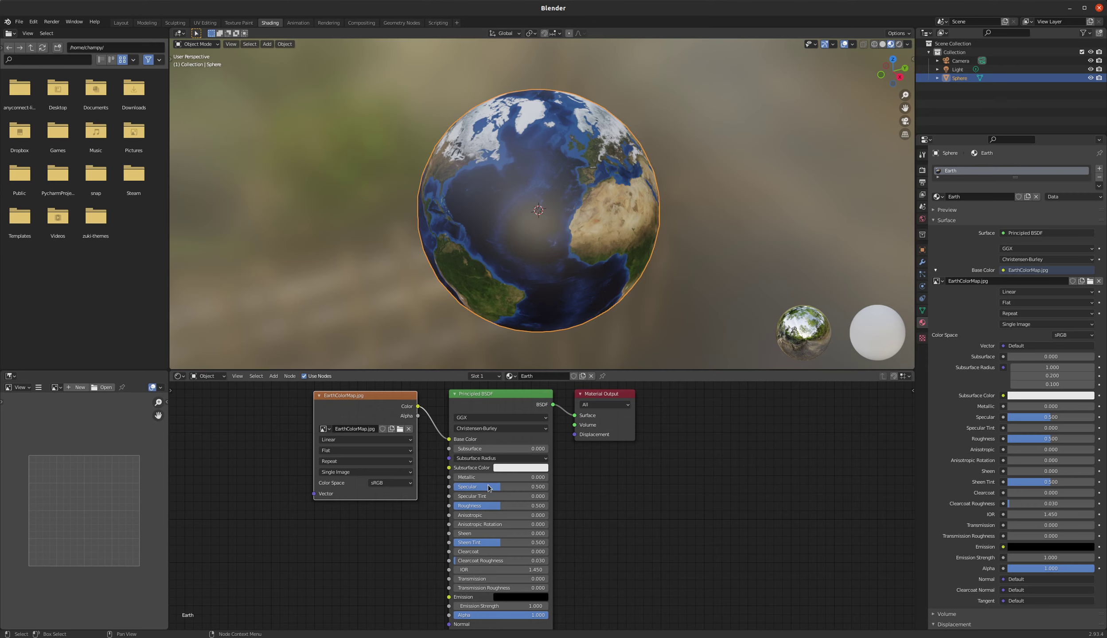
left_click_drag(450, 443, 456, 441)
left_click(523, 440)
mouse_move(529, 347)
left_mouse_down()
mouse_move(531, 372)
mouse_move(505, 342)
mouse_move(545, 345)
left_mouse_up()
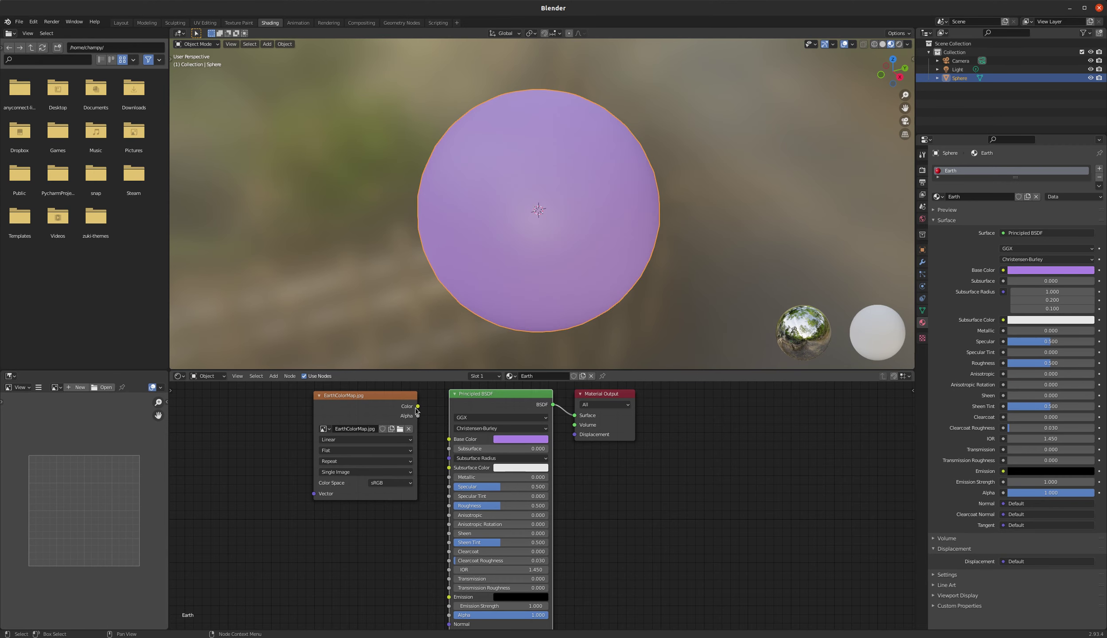
left_click_drag(418, 407, 449, 439)
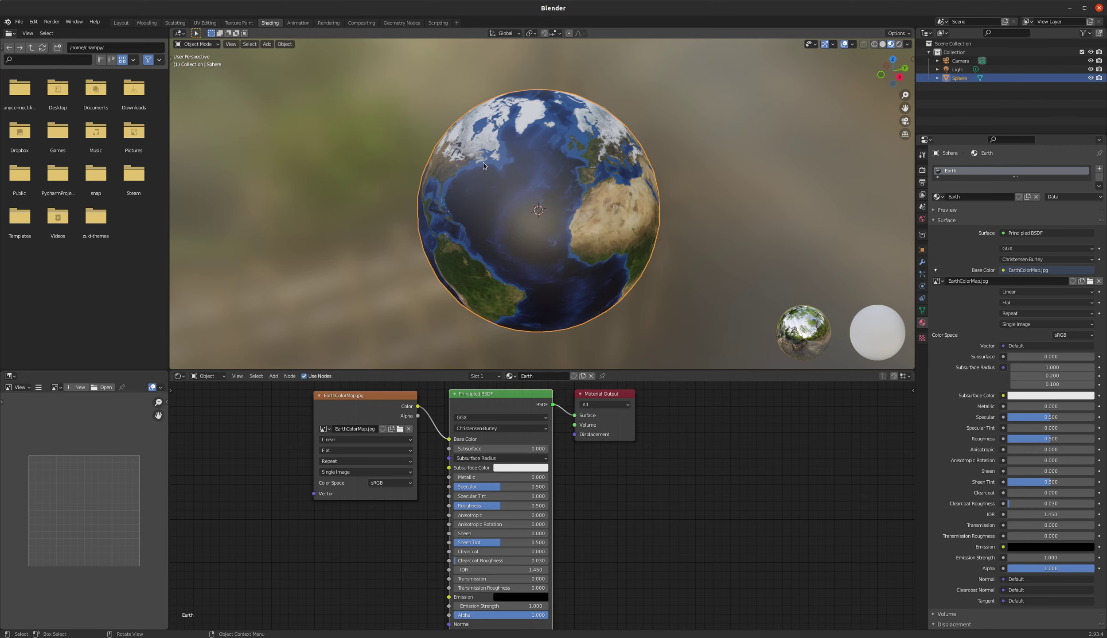
Widen the gap between the EarthColorMap.jpg node and the Principled BSDF node
middle_click_drag(483, 166, 516, 180)
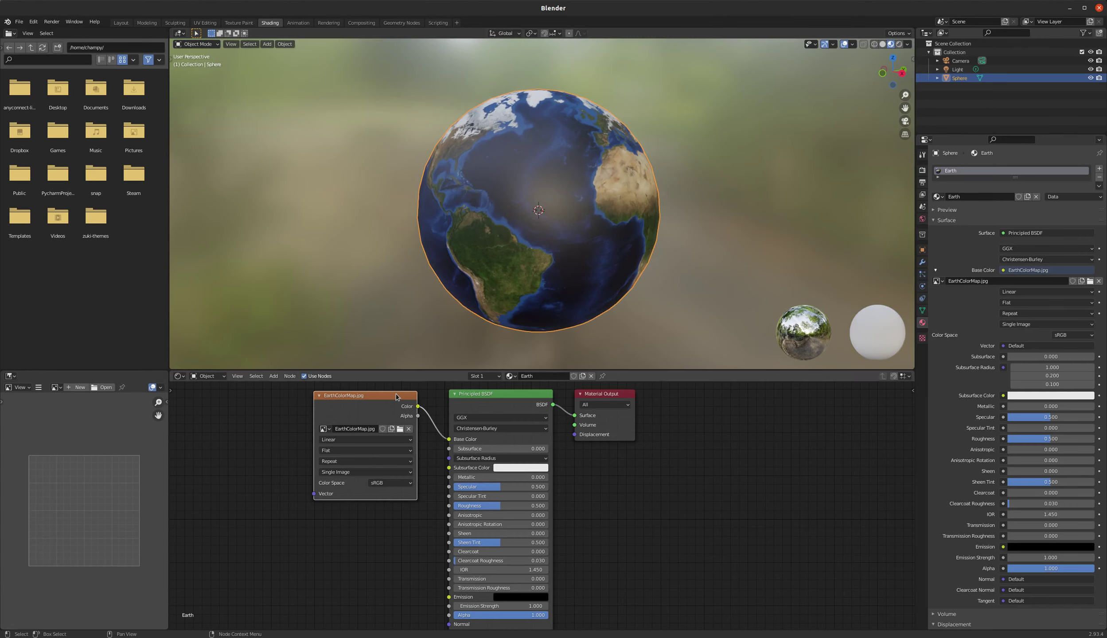
left_click_drag(384, 395, 351, 389)
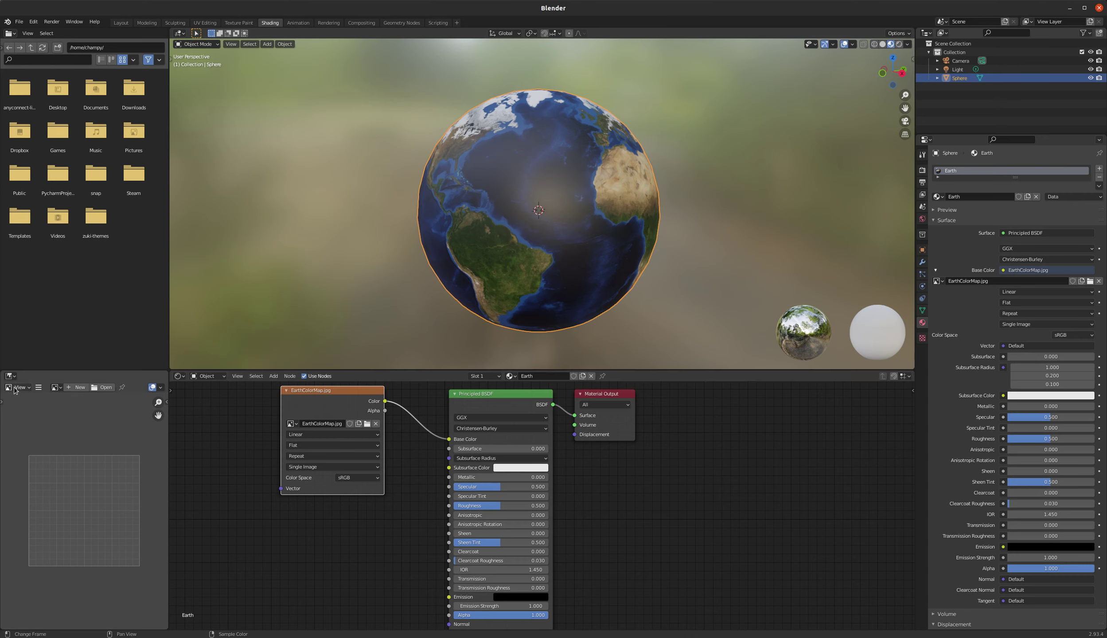
Open EarthSpecMask.png from the Planets folder in the image editor and widen that editor
left_click(101, 388)
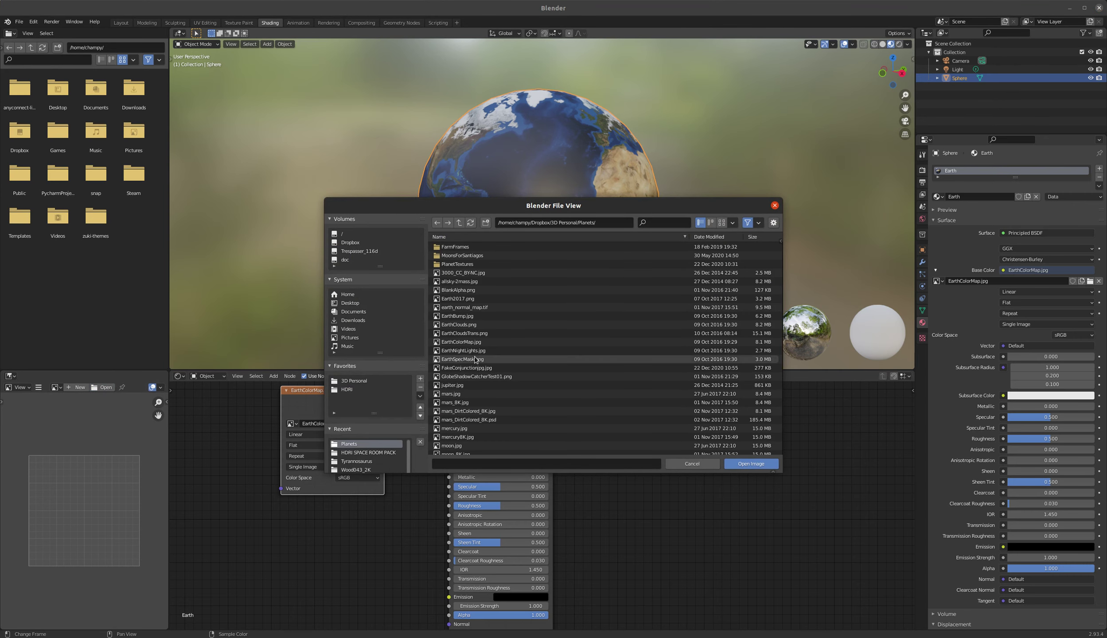
double_click(474, 359)
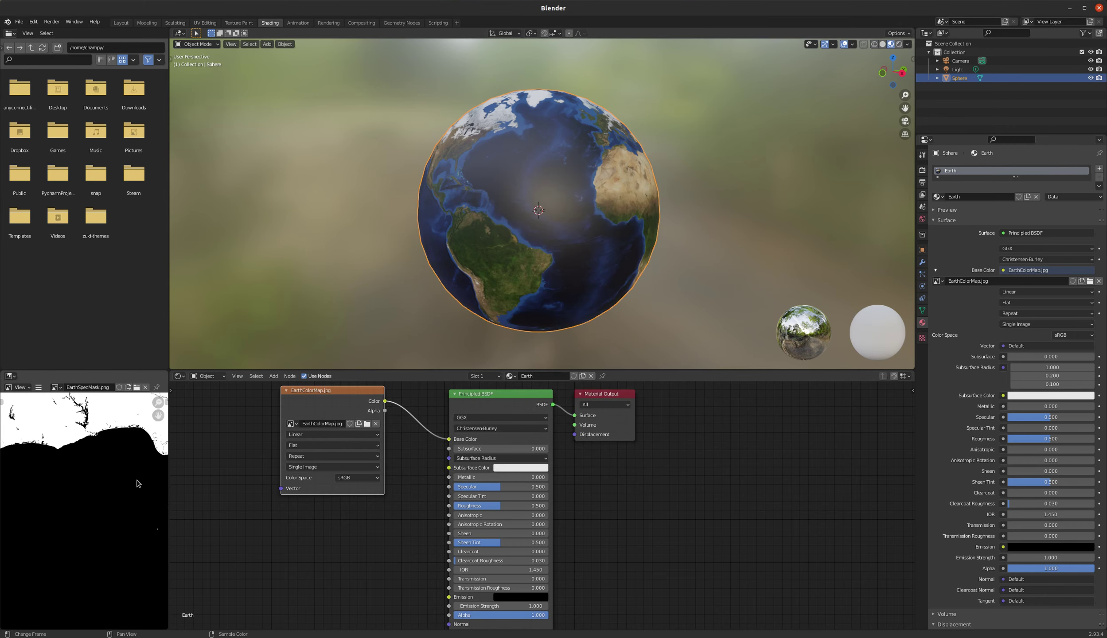
scroll(128, 484, "down", 3)
left_click_drag(170, 479, 333, 473)
Examine the continents, coastlines and oceans in the EarthSpecMask.png image at different magnifications
scroll(212, 487, "down", 8)
scroll(239, 472, "up", 3)
scroll(219, 480, "down", 1)
scroll(66, 477, "up", 8)
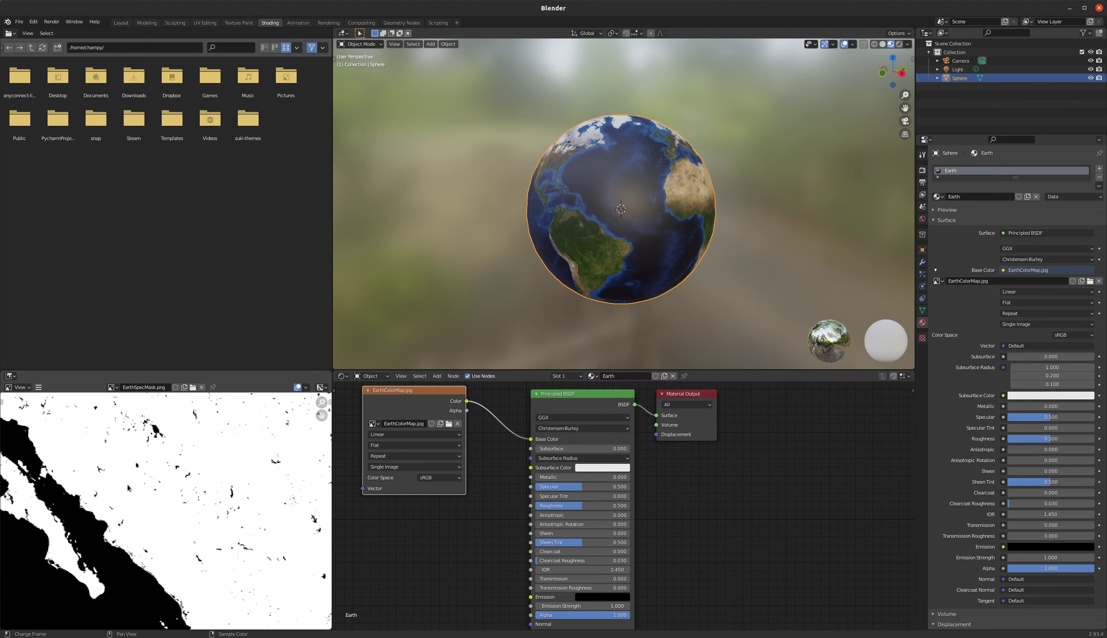
scroll(163, 428, "up", 2)
scroll(160, 438, "down", 5)
scroll(158, 451, "down", 3)
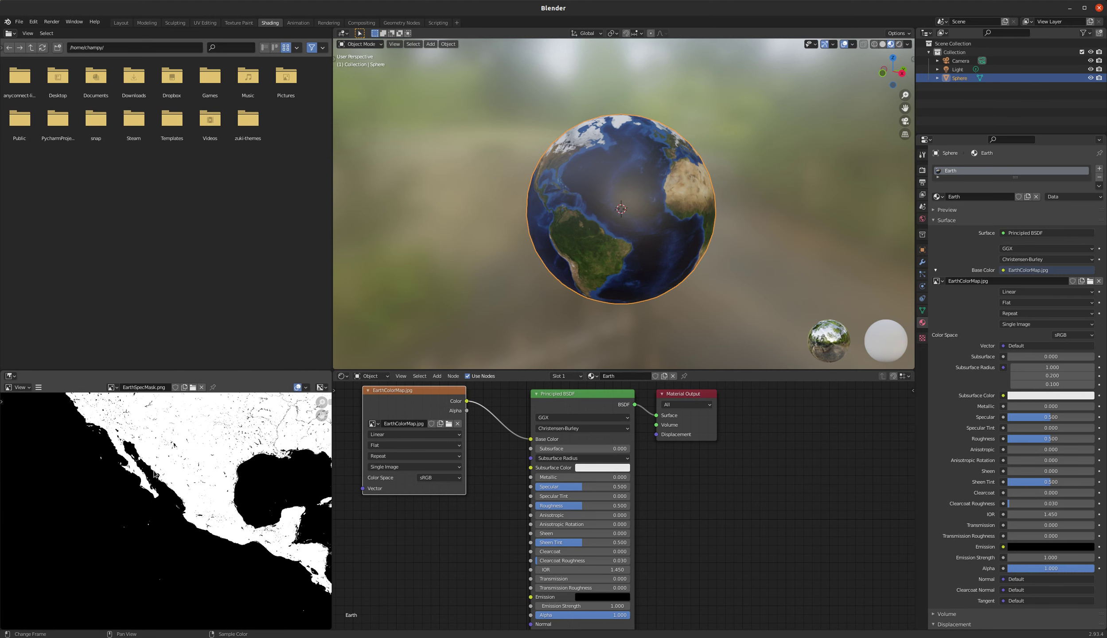
scroll(151, 476, "down", 6)
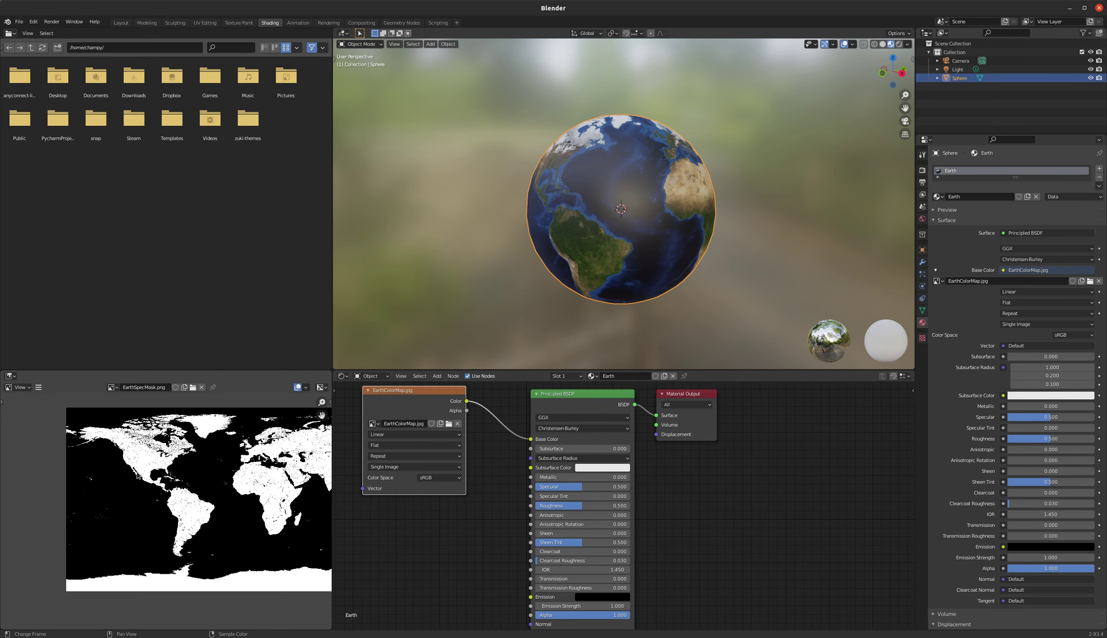
scroll(168, 478, "up", 3)
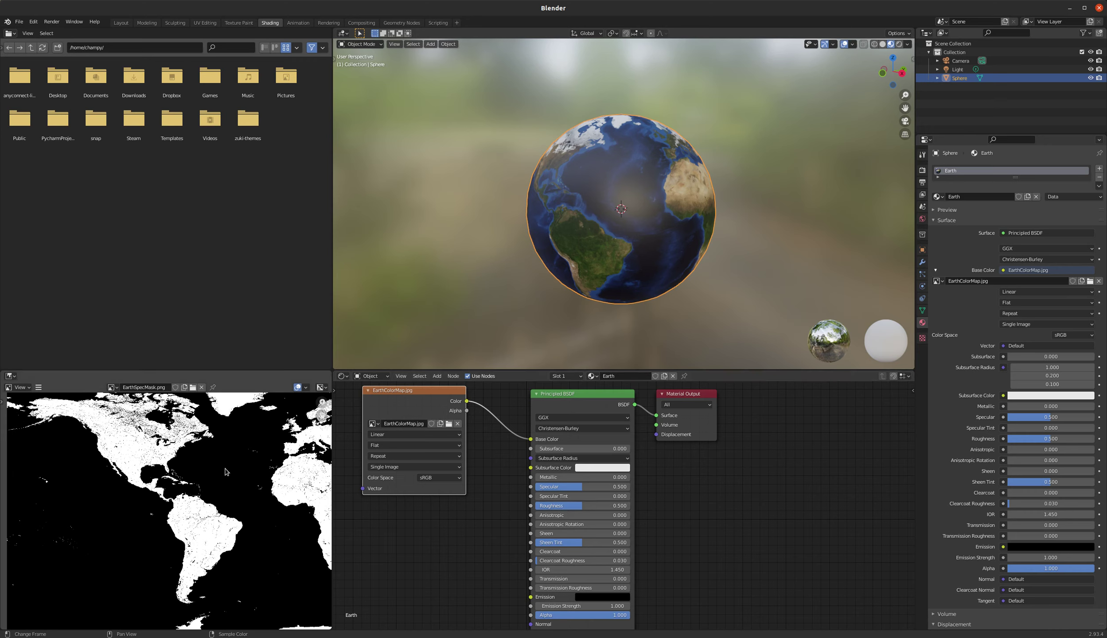
scroll(227, 470, "up", 4)
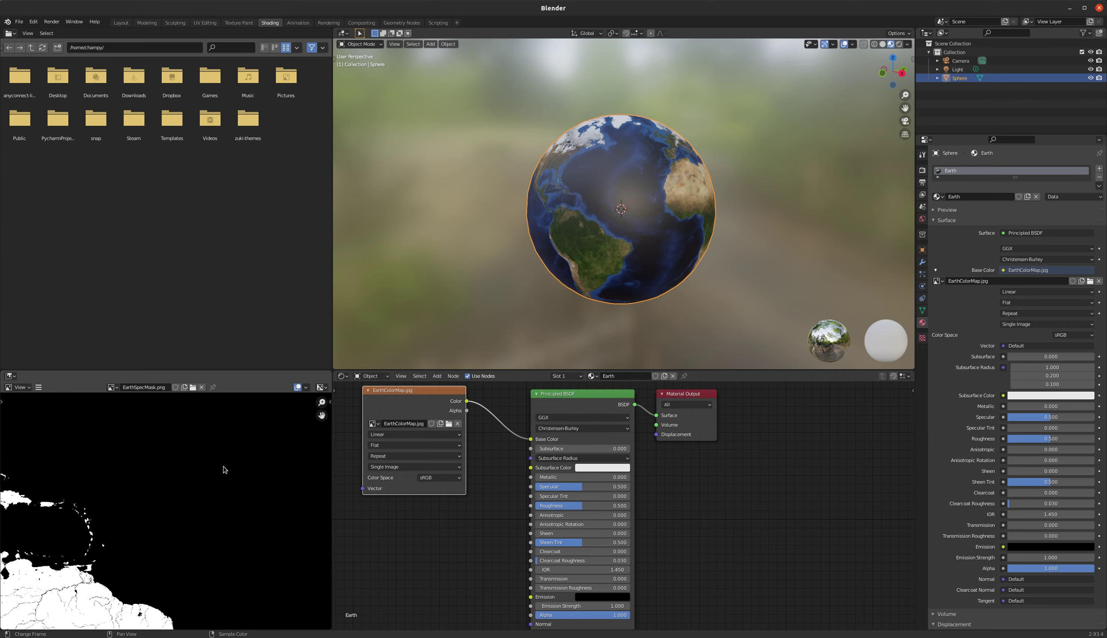
scroll(222, 463, "down", 5)
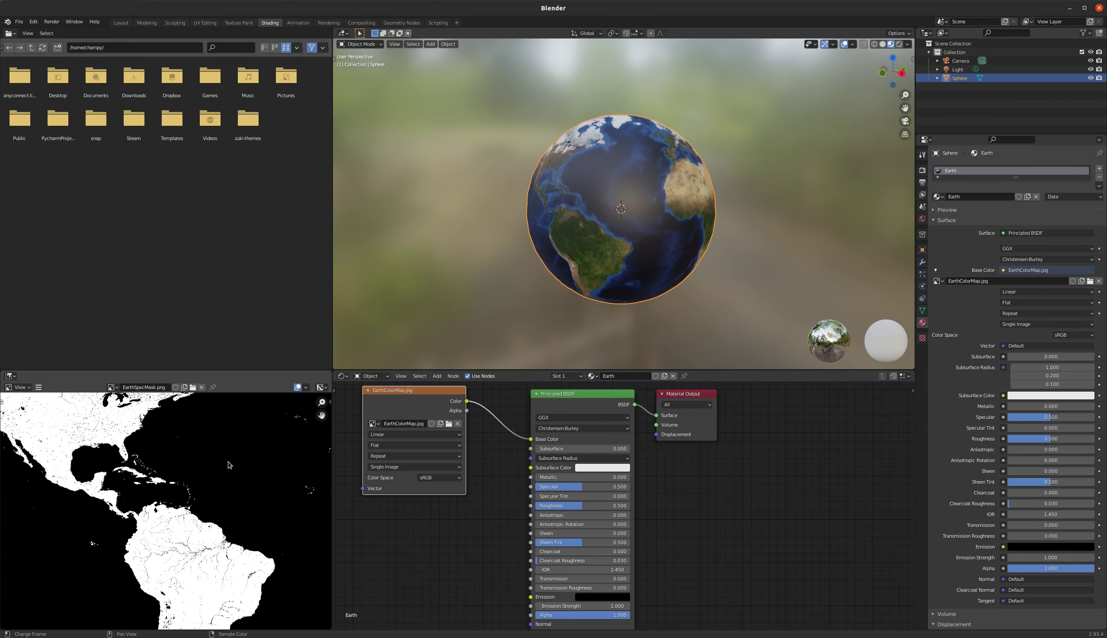
scroll(130, 456, "up", 2)
scroll(129, 456, "down", 3)
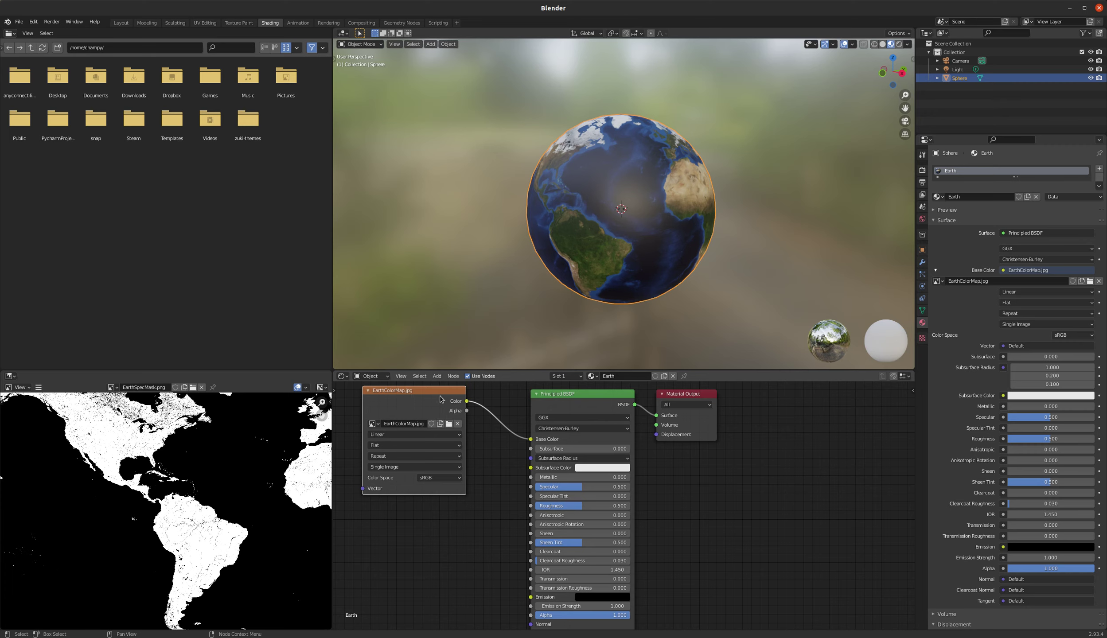
Duplicate the EarthColorMap.jpg texture node, place the copy below it, and switch the copy's image to EarthSpecMask.png
key("shift+d")
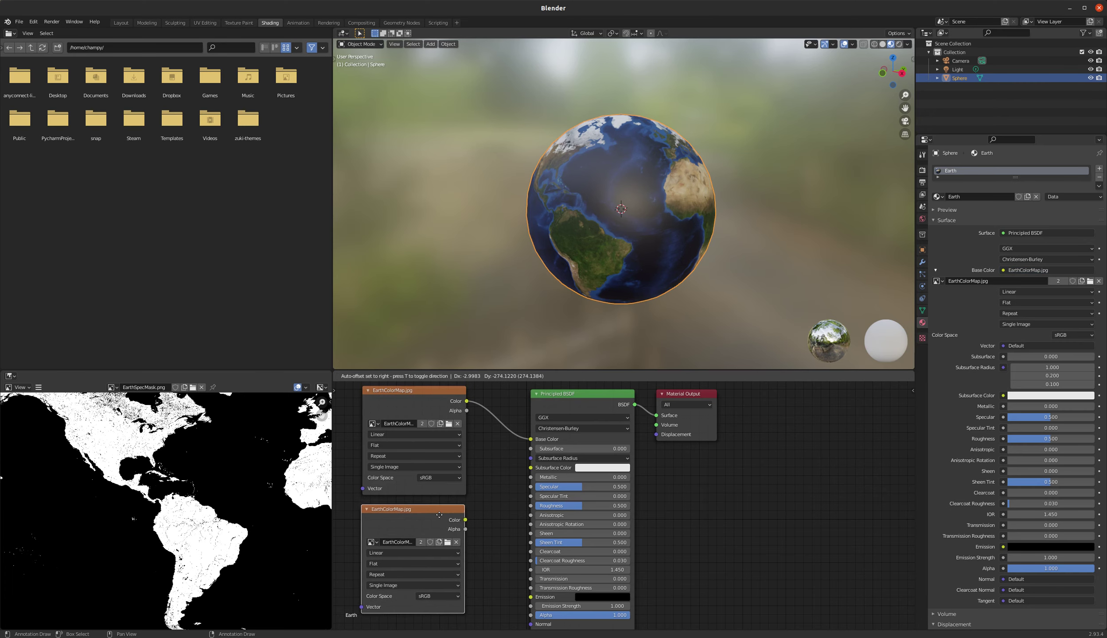
left_click(447, 495)
scroll(477, 471, "down", 1)
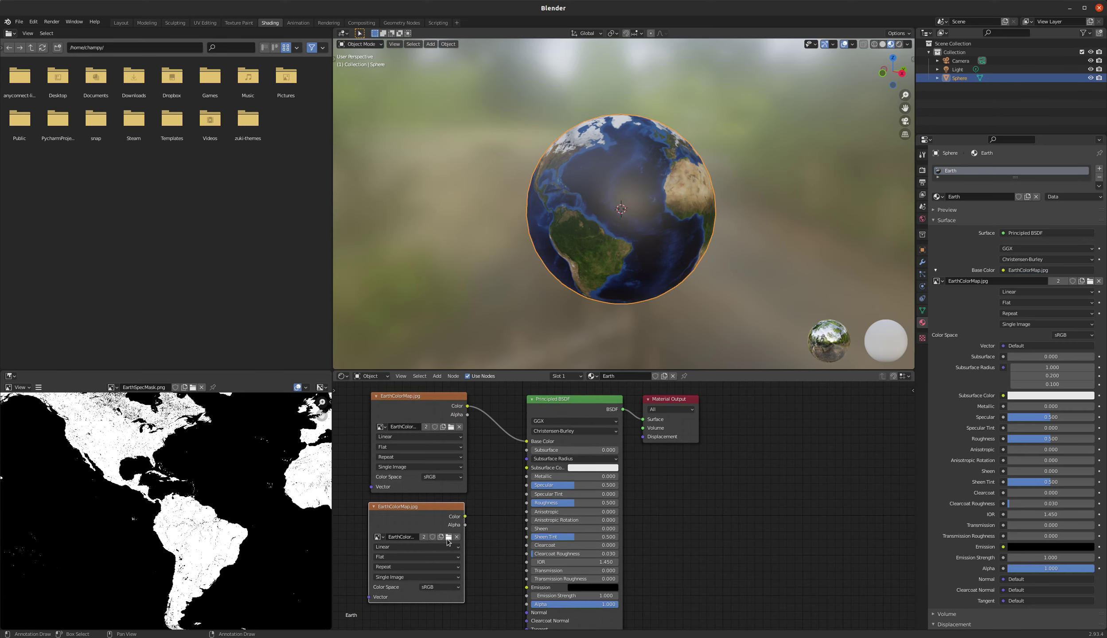
left_click(448, 537)
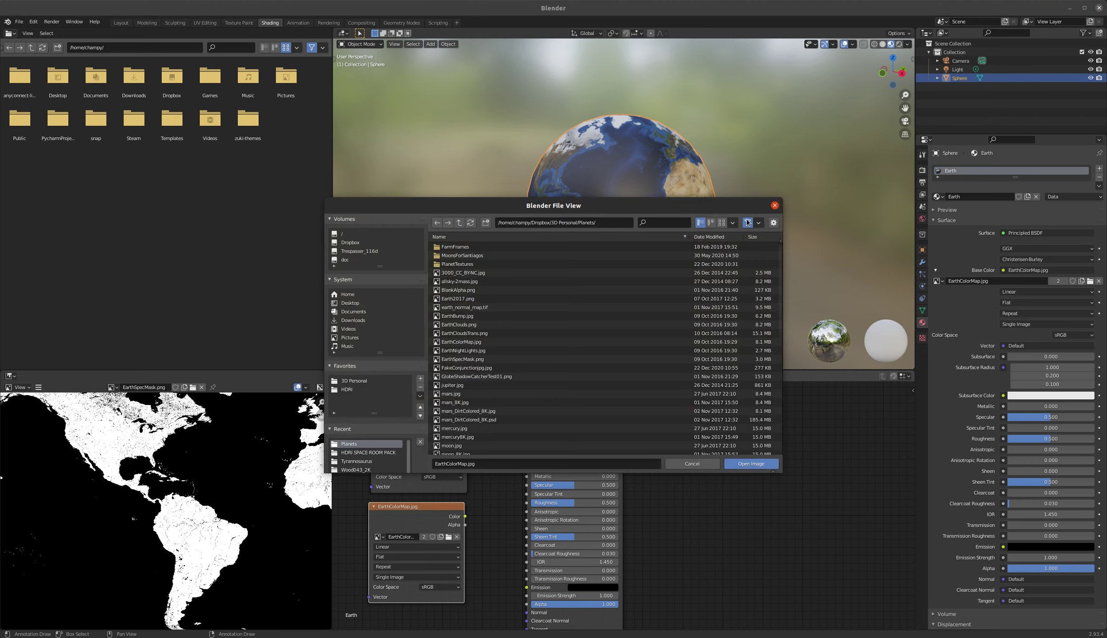
left_click(774, 205)
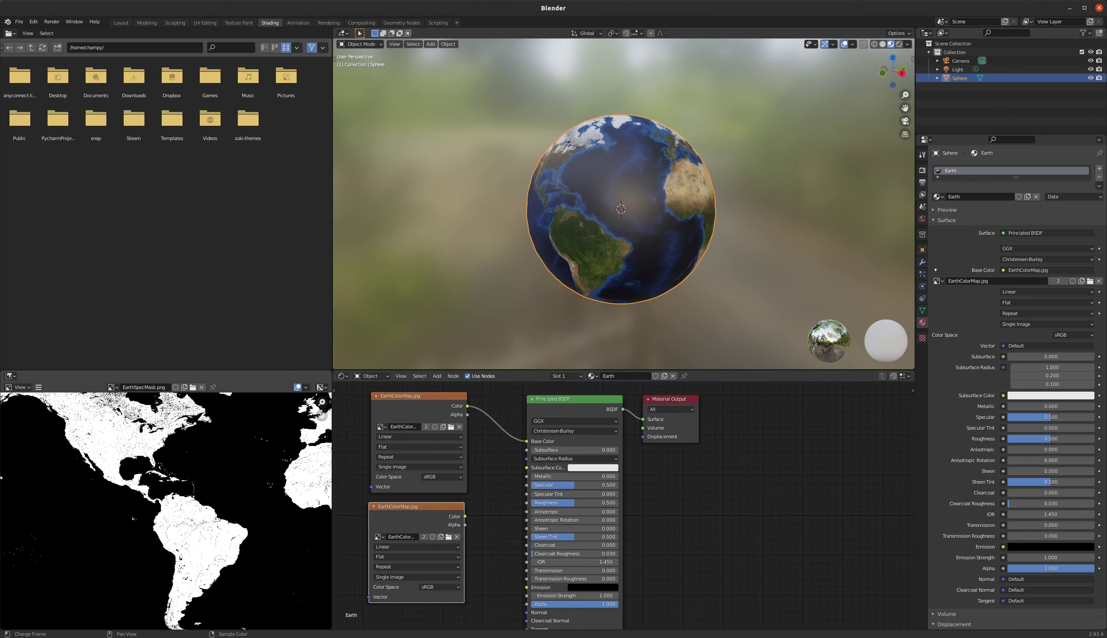
left_click(379, 537)
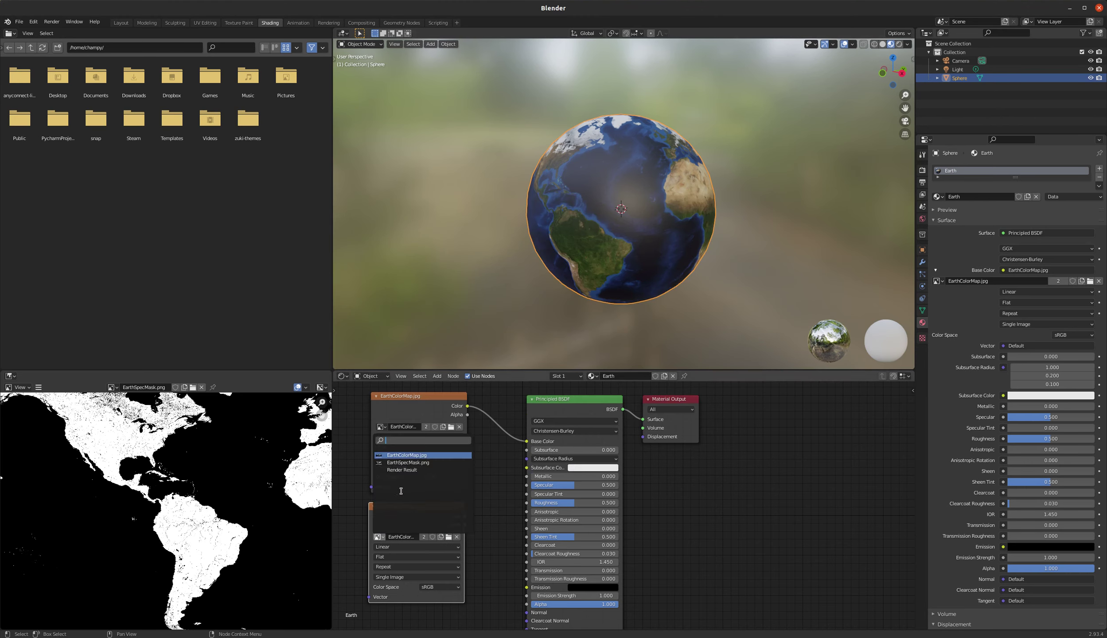
left_click(408, 463)
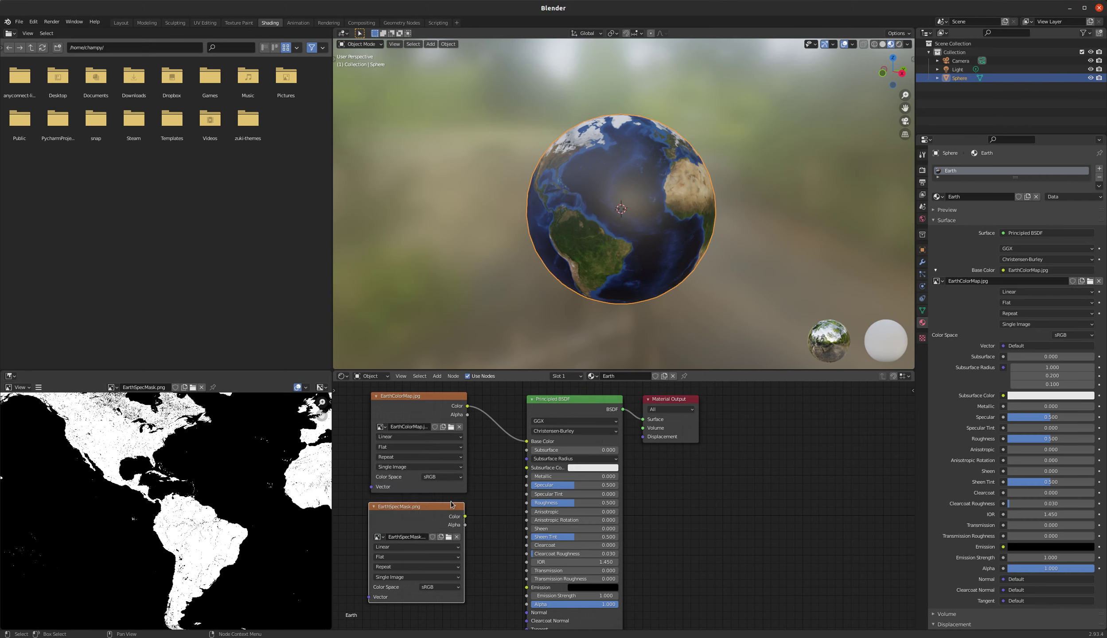
Connect the EarthSpecMask.png node's Color output to the Principled BSDF's Roughness and look closely at the globe's reflections
left_click_drag(465, 515, 528, 508)
mouse_move(604, 193)
middle_mouse_down()
mouse_move(650, 156)
mouse_move(534, 186)
mouse_move(632, 199)
mouse_move(603, 188)
middle_mouse_up()
scroll(611, 196, "up", 4)
scroll(630, 221, "down", 1)
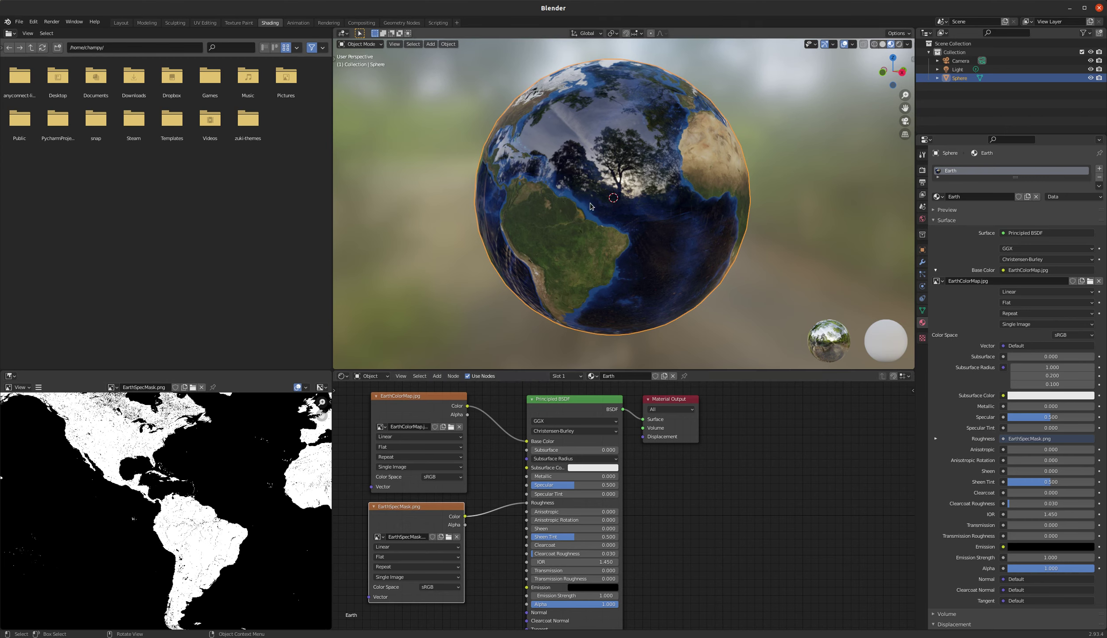
Try an Invert node between the EarthSpecMask.png texture and Roughness, and check the oceans on the globe
left_click_drag(423, 526, 378, 526)
key("shift+a")
mouse_move(425, 576)
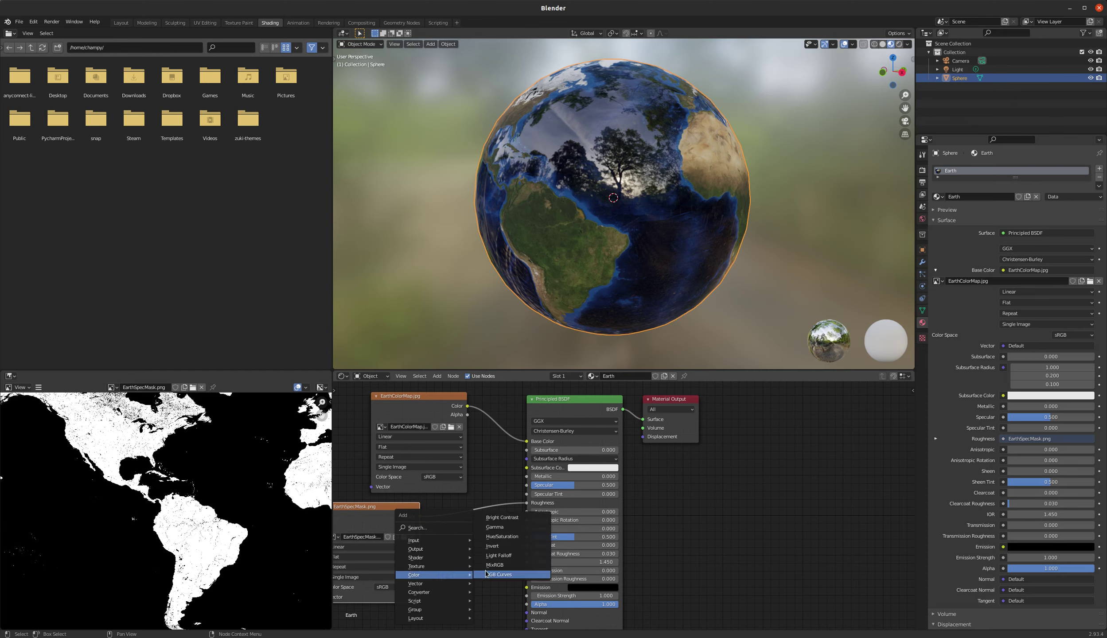
left_click(494, 549)
left_click(482, 525)
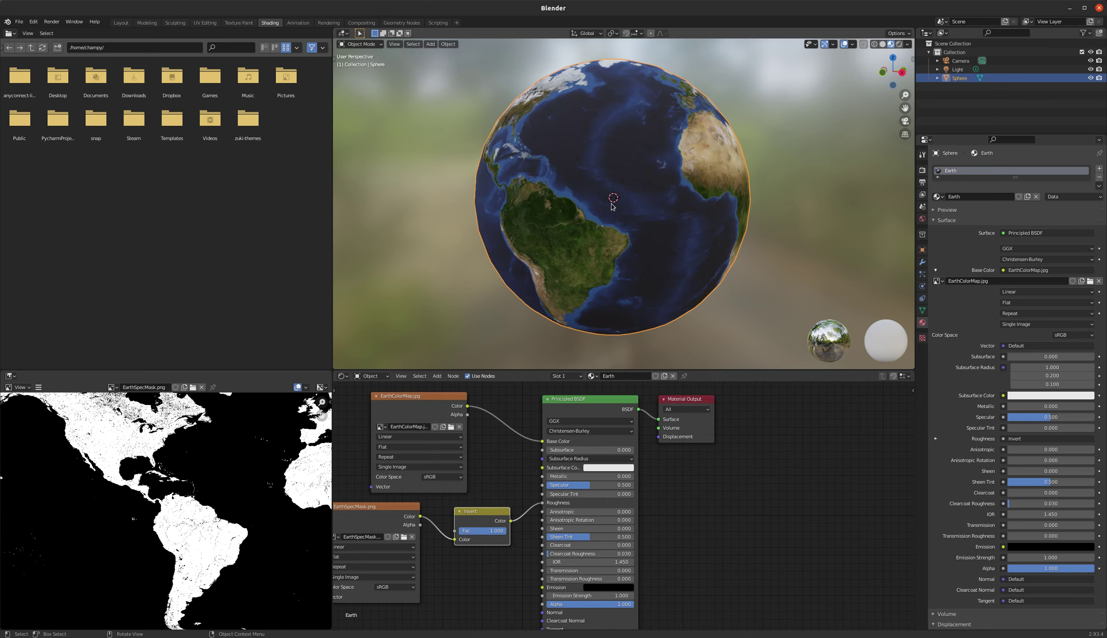
middle_click_drag(607, 207, 571, 206)
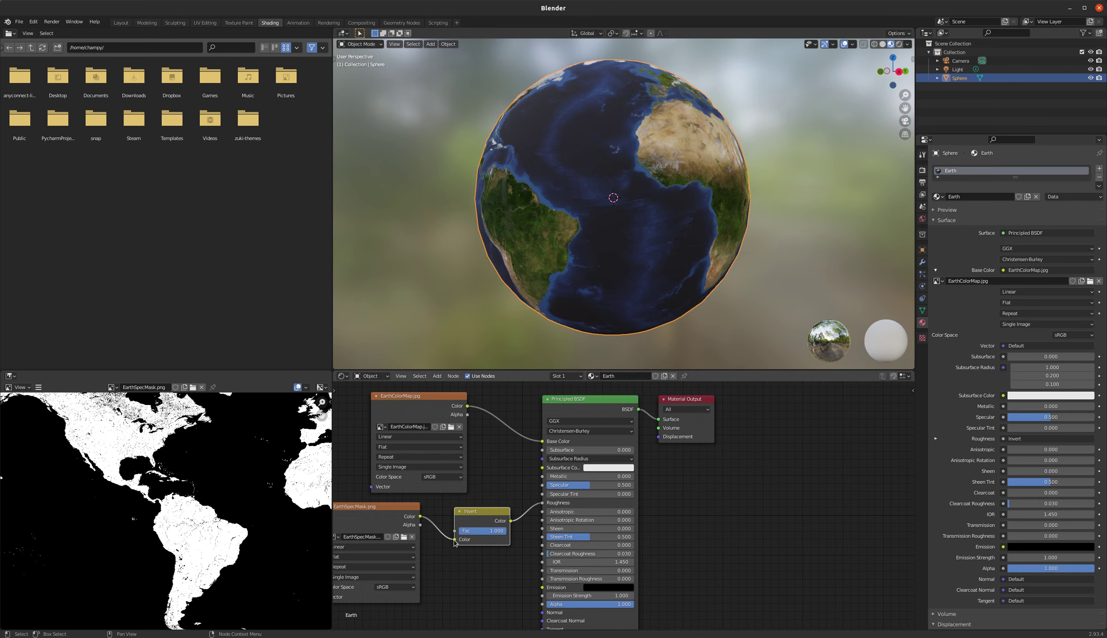
Link the EarthSpecMask.png Color output directly to Roughness again and delete the Invert node
left_click_drag(455, 543, 541, 504)
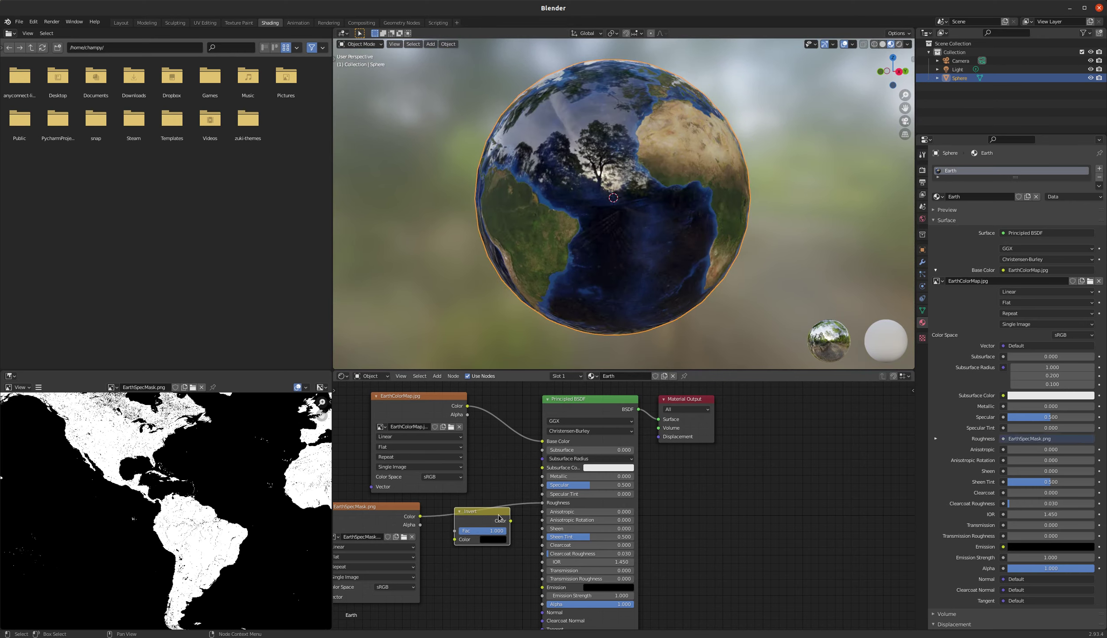
key("x")
middle_click_drag(585, 135, 615, 162)
scroll(625, 172, "down", 2)
scroll(625, 172, "up", 1)
scroll(571, 230, "up", 1)
scroll(587, 204, "down", 1)
middle_click_drag(572, 212, 584, 208)
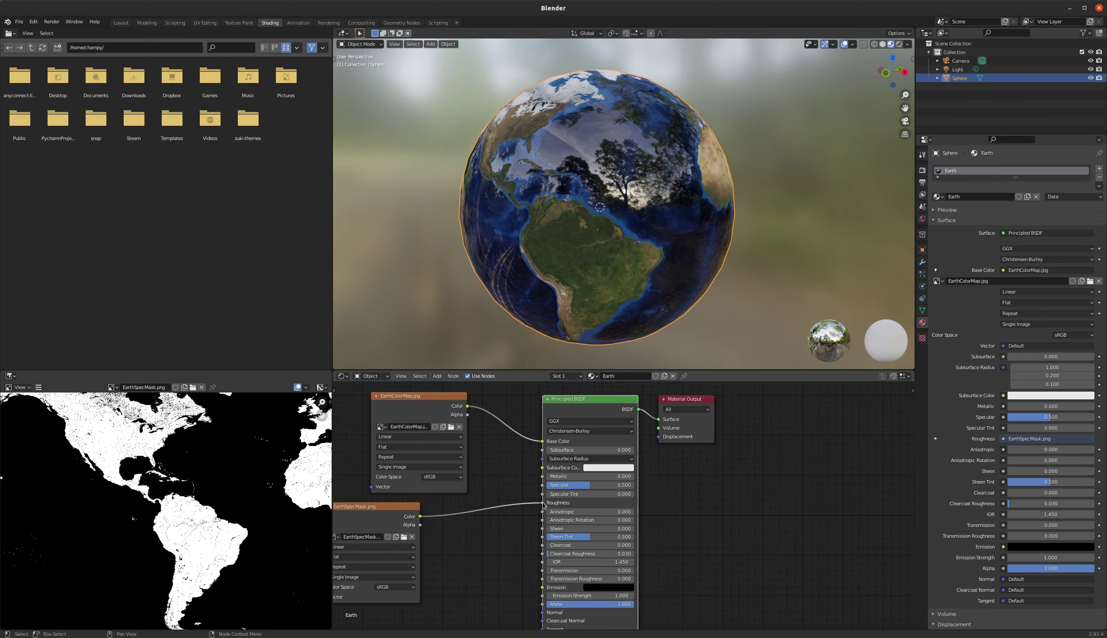
Reroute the EarthSpecMask.png link from Roughness to Base Color to preview the mask on the globe
left_click_drag(543, 505, 542, 441)
left_click_drag(377, 508, 424, 512)
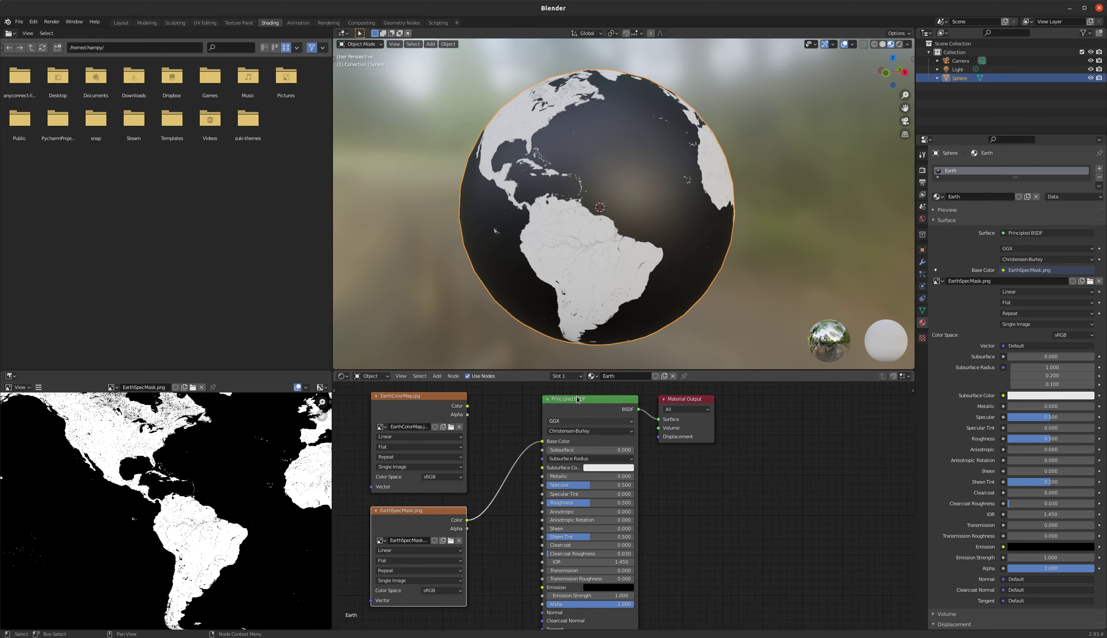
mouse_move(576, 182)
middle_mouse_down()
mouse_move(570, 170)
mouse_move(603, 172)
mouse_move(513, 179)
mouse_move(584, 183)
middle_mouse_up()
Insert a Bright/Contrast node between the EarthSpecMask.png texture and Base Color, set Bright to 0.3, and tidy both nodes' positions
left_click_drag(428, 517, 393, 515)
key("shift+a")
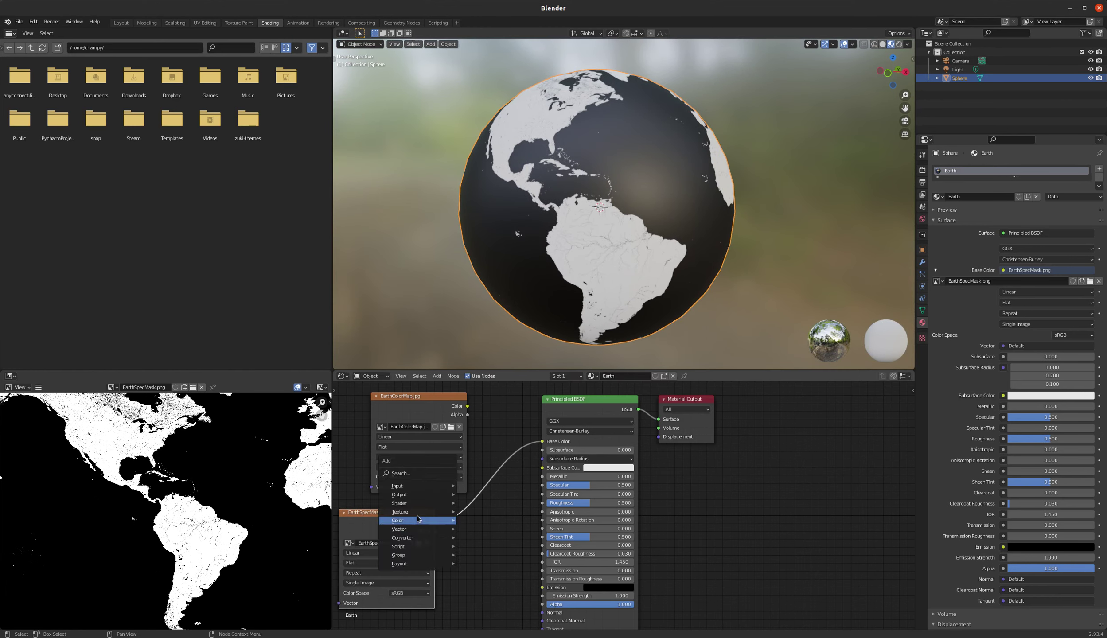
mouse_move(411, 522)
left_click(493, 523)
left_click(489, 504)
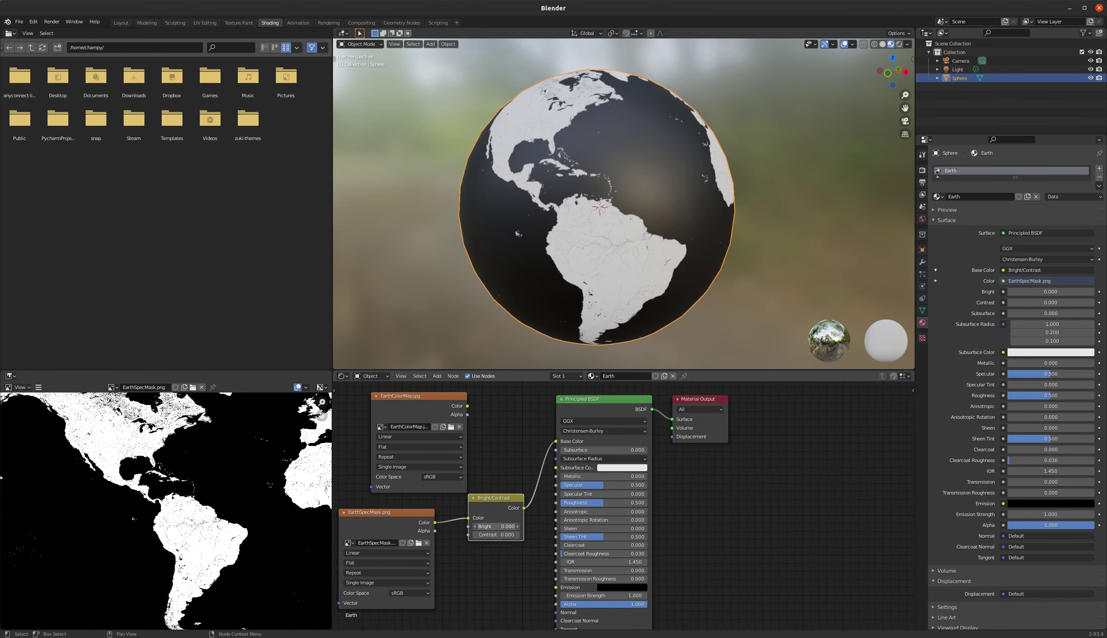
mouse_move(495, 527)
left_mouse_down()
mouse_move(510, 527)
mouse_move(497, 527)
left_mouse_up()
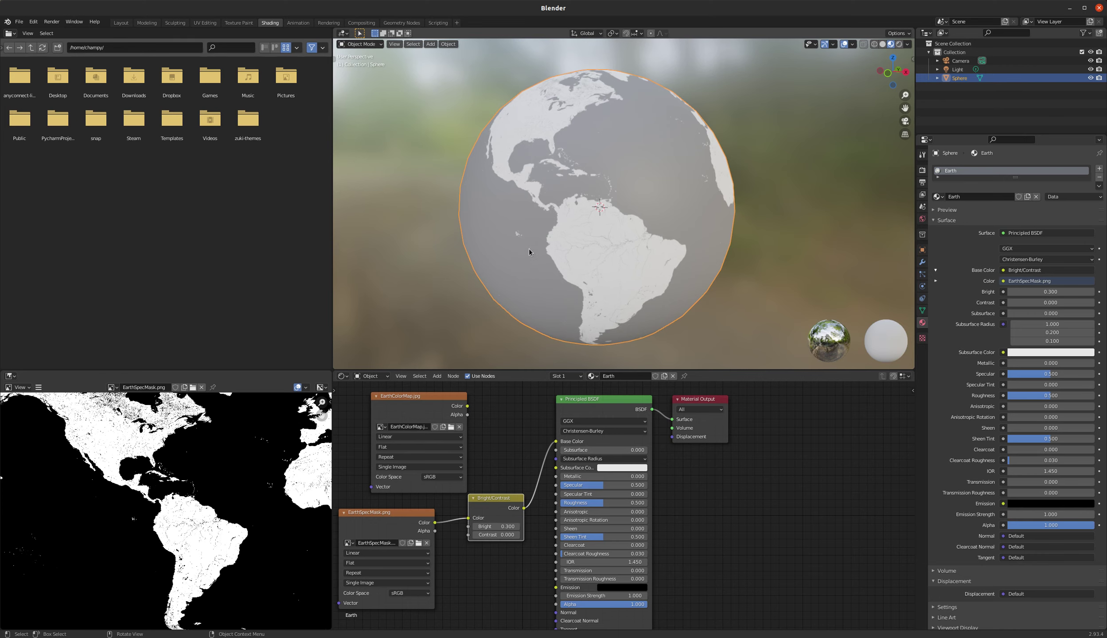
left_click_drag(408, 516, 413, 523)
left_click_drag(489, 501, 479, 507)
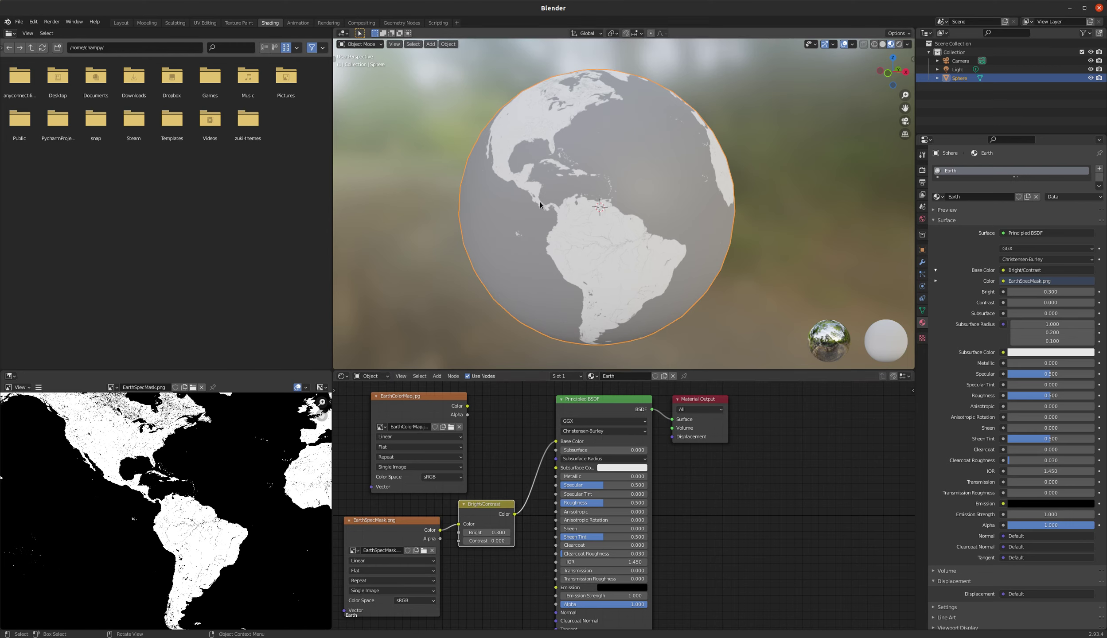
Move the Bright/Contrast output link to Roughness and connect the EarthColorMap.jpg Color output to Base Color
left_click_drag(556, 442, 556, 503)
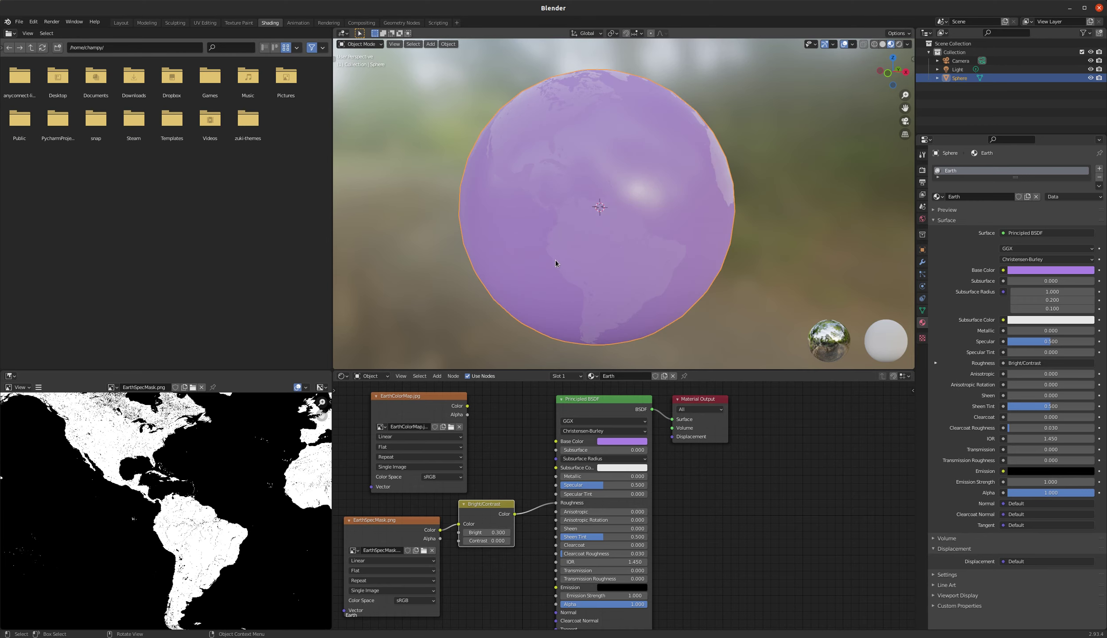
mouse_move(549, 262)
middle_mouse_down()
mouse_move(572, 239)
mouse_move(553, 256)
middle_mouse_up()
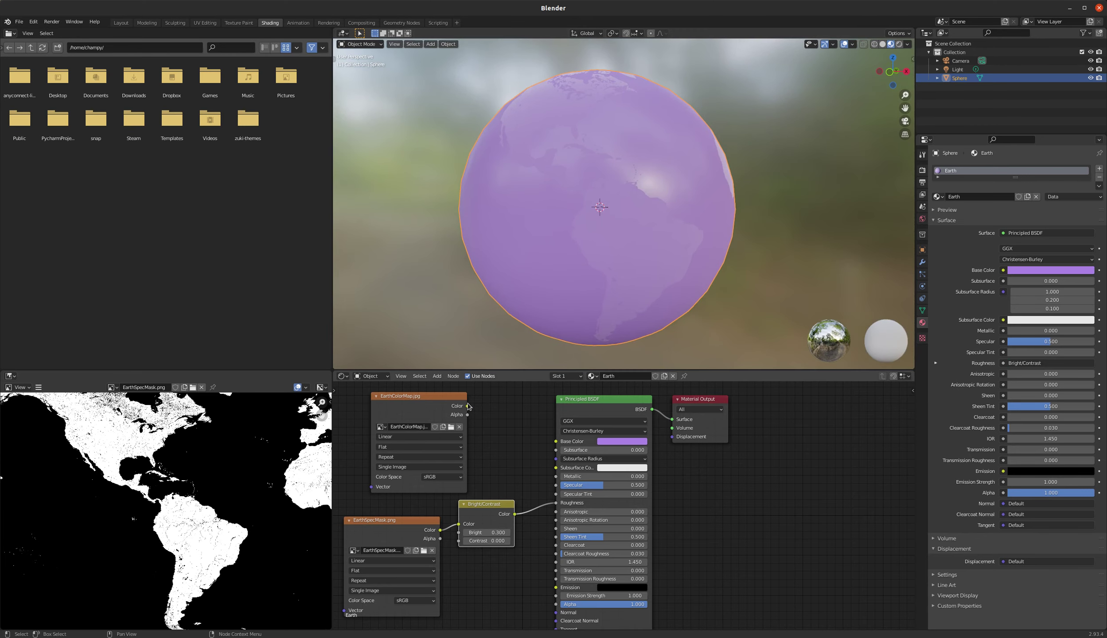
left_click_drag(468, 406, 555, 441)
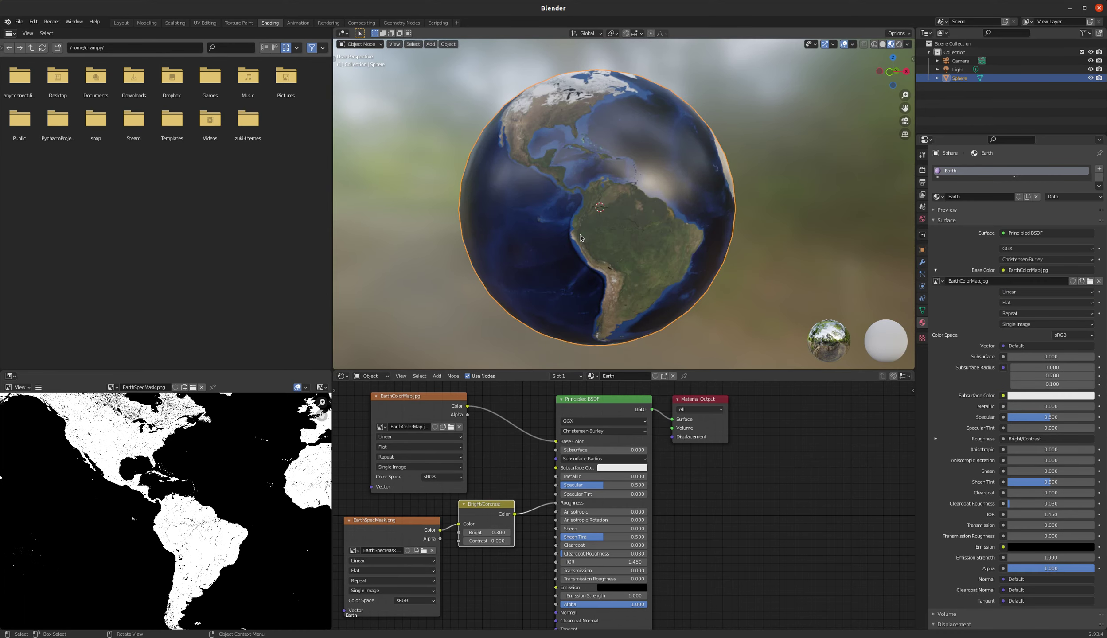
mouse_move(582, 235)
middle_mouse_down()
mouse_move(599, 220)
mouse_move(549, 235)
mouse_move(537, 252)
mouse_move(548, 224)
mouse_move(560, 230)
mouse_move(547, 237)
mouse_move(556, 217)
mouse_move(601, 222)
mouse_move(596, 231)
mouse_move(614, 215)
mouse_move(585, 248)
middle_mouse_up()
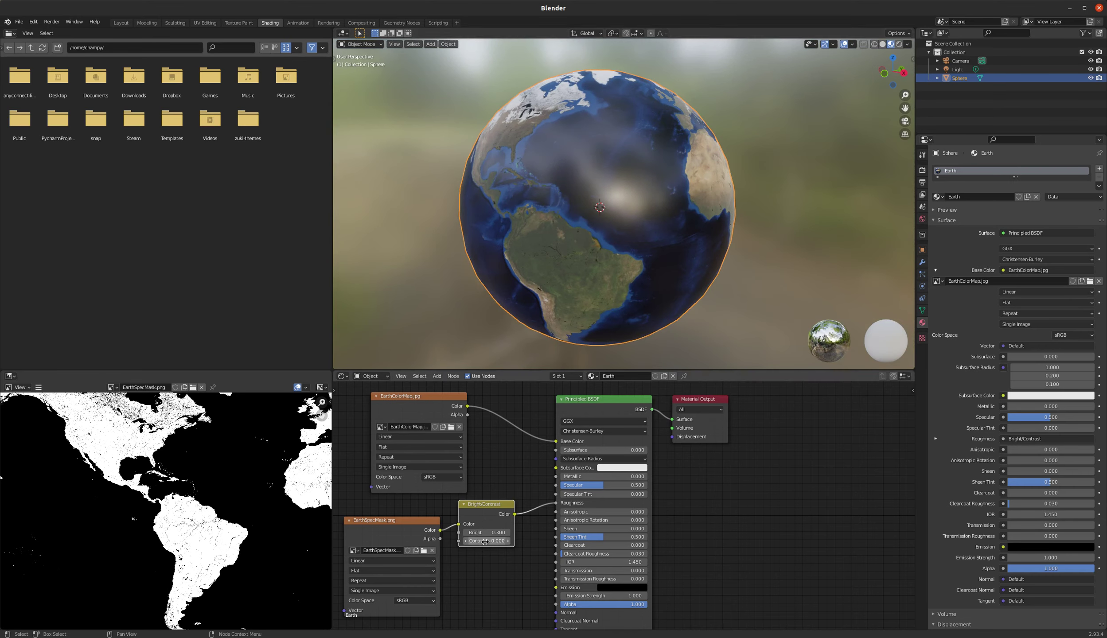
Set the Bright/Contrast node's Bright value to 0.4 and check the ocean reflections on the globe
scroll(620, 195, "up", 3)
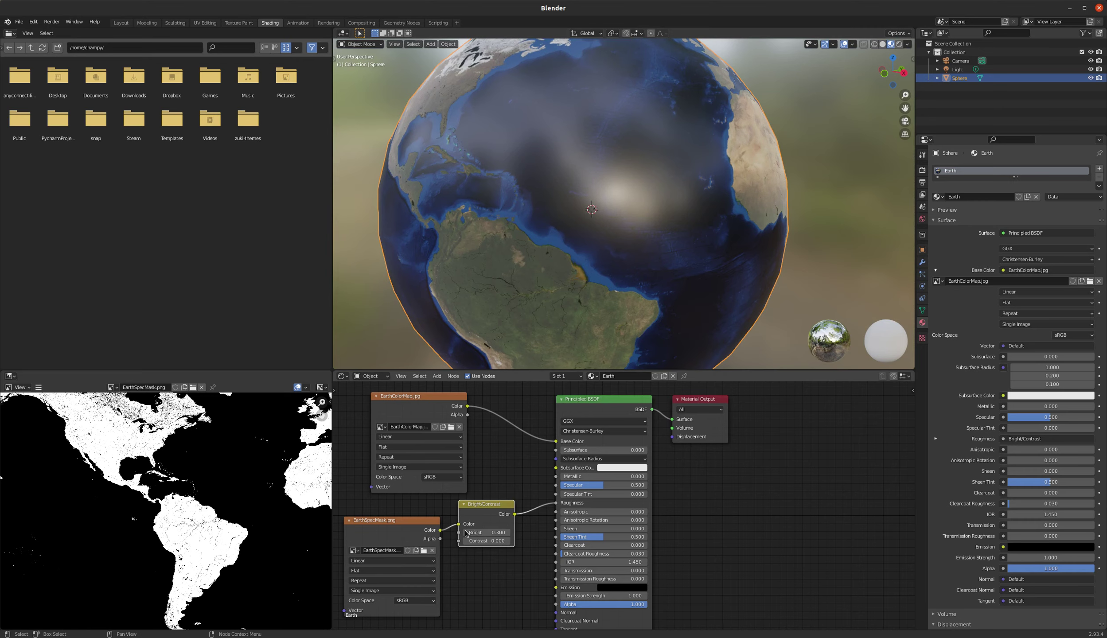
left_click_drag(486, 532, 489, 532)
scroll(599, 187, "down", 4)
middle_click_drag(599, 187, 567, 231)
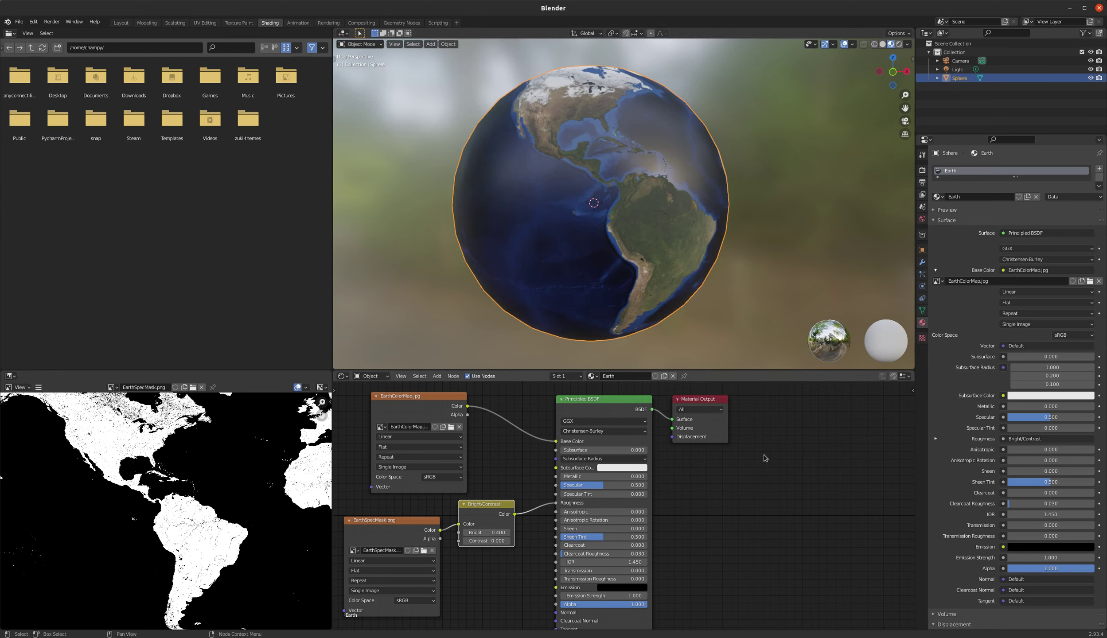
Spread out the node layout, moving the EarthColorMap.jpg node up and the Bright/Contrast node away from the EarthSpecMask.png node
scroll(773, 455, "down", 2)
left_click_drag(516, 408, 509, 391)
left_click_drag(513, 498, 575, 466)
Duplicate the EarthSpecMask.png texture node below the original and load EarthBump.jpg from the Planets folder into the copy
left_click(496, 471)
key("shift+d")
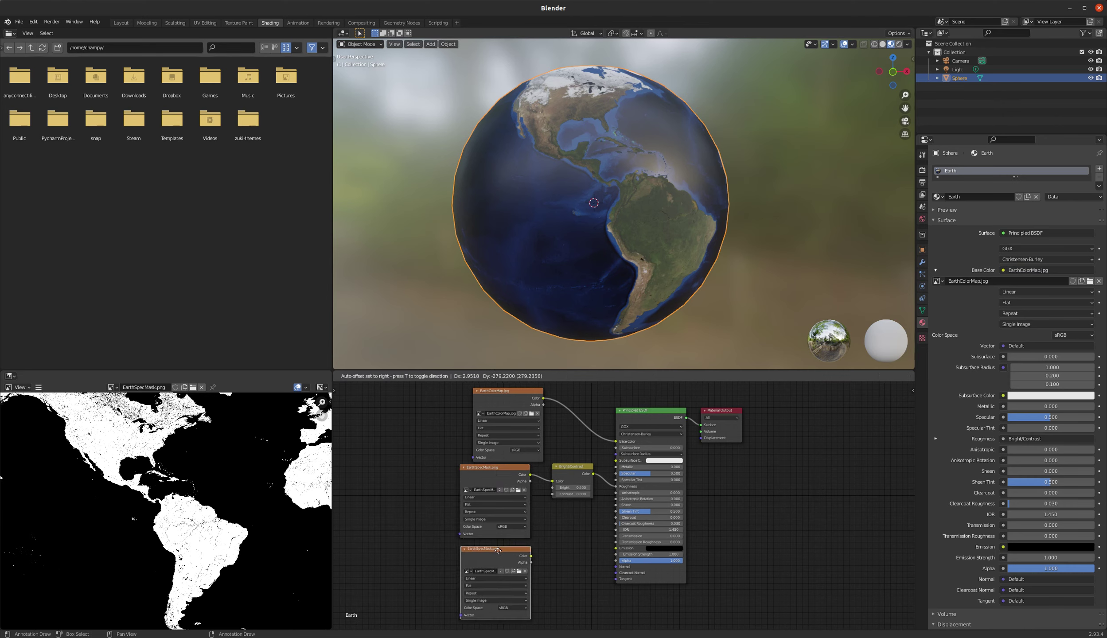
left_click(506, 551)
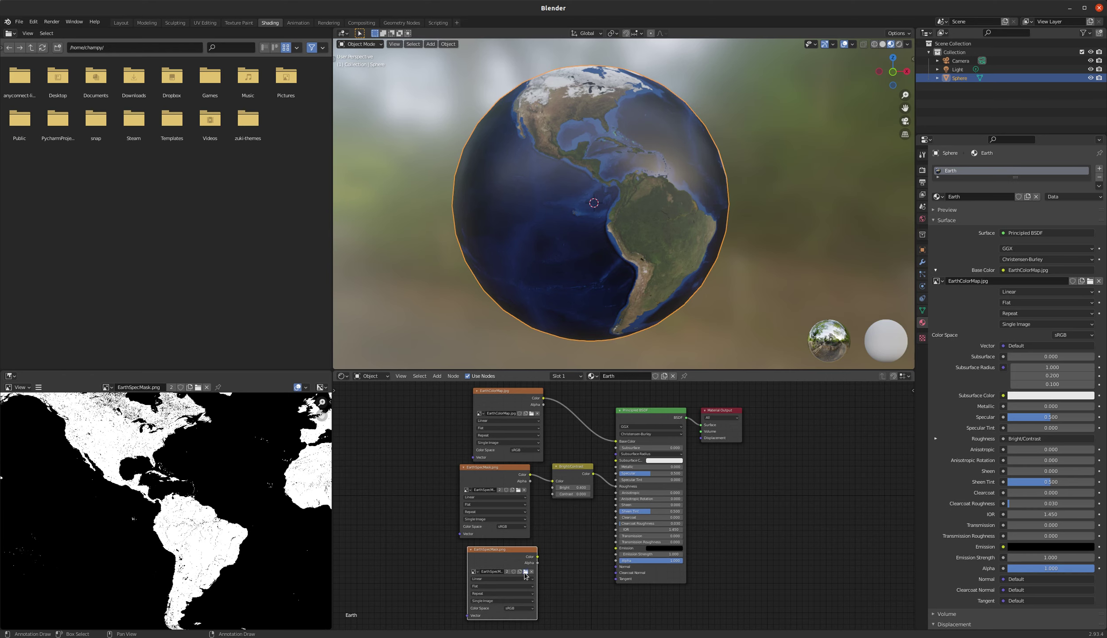
left_click(526, 572)
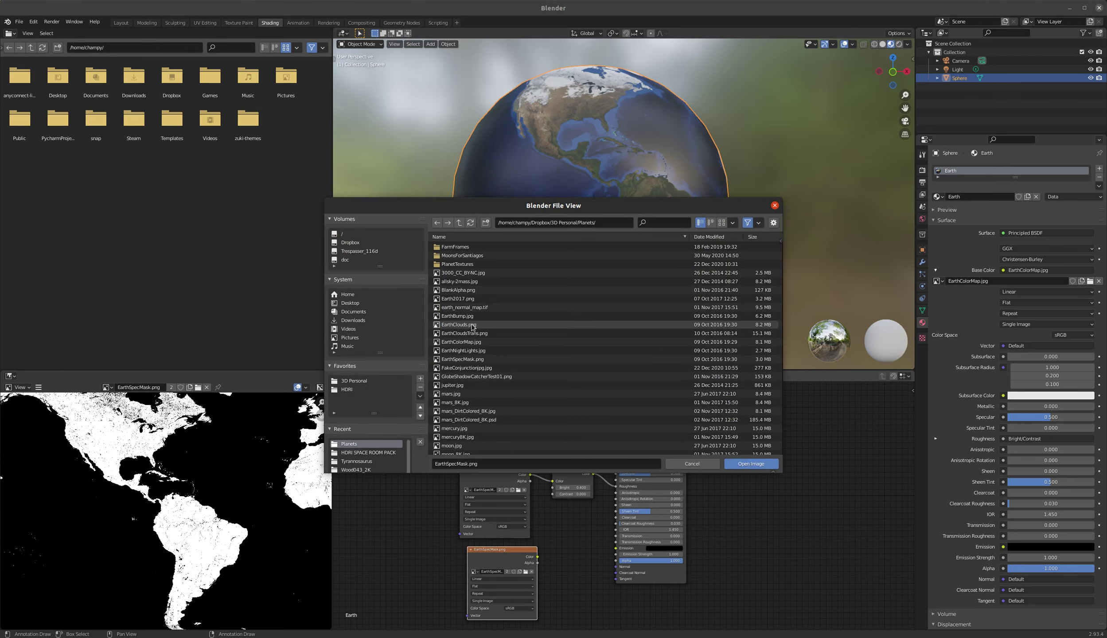
double_click(461, 316)
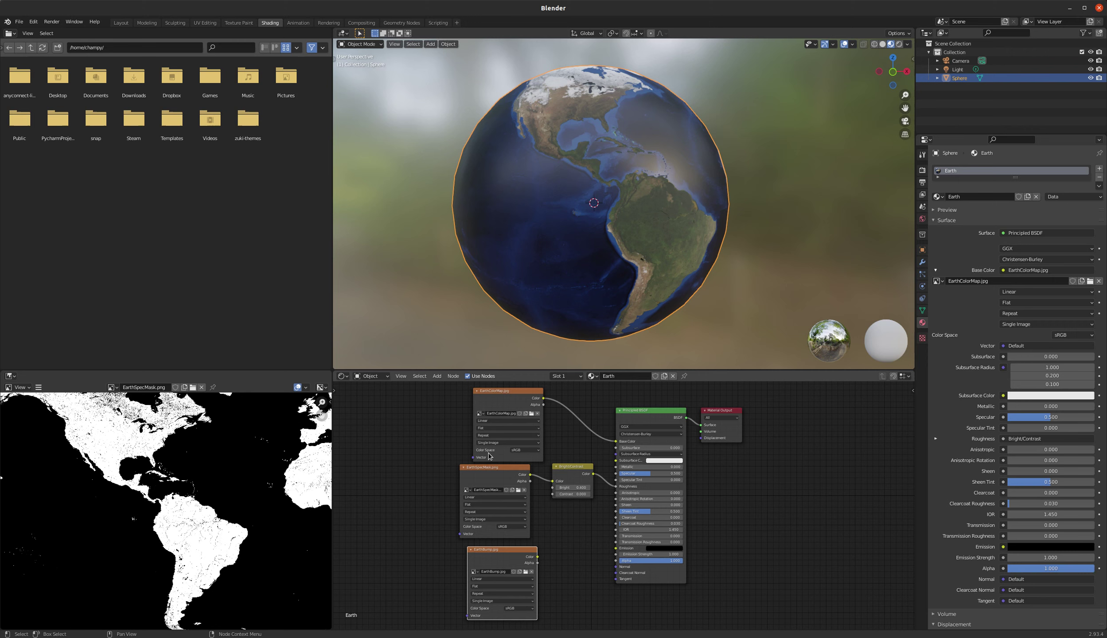
Show EarthBump.jpg in the image editor and examine South America's mountains and lowlands at different magnifications
left_click(112, 388)
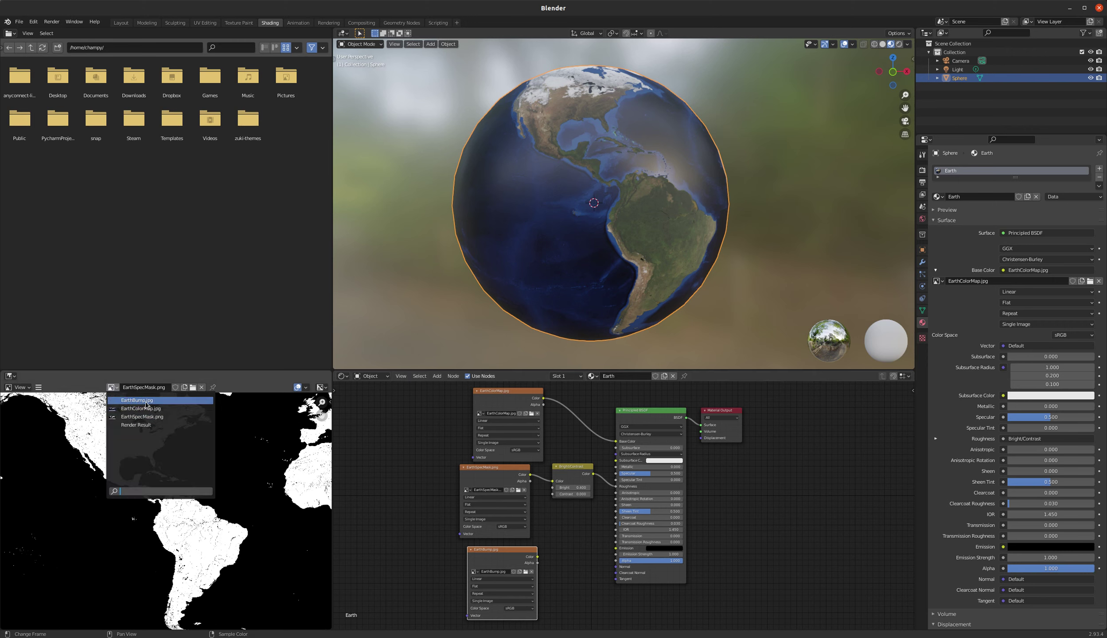
left_click(176, 455)
scroll(177, 456, "down", 3)
scroll(133, 499, "up", 5)
scroll(119, 498, "up", 2)
scroll(151, 506, "up", 2)
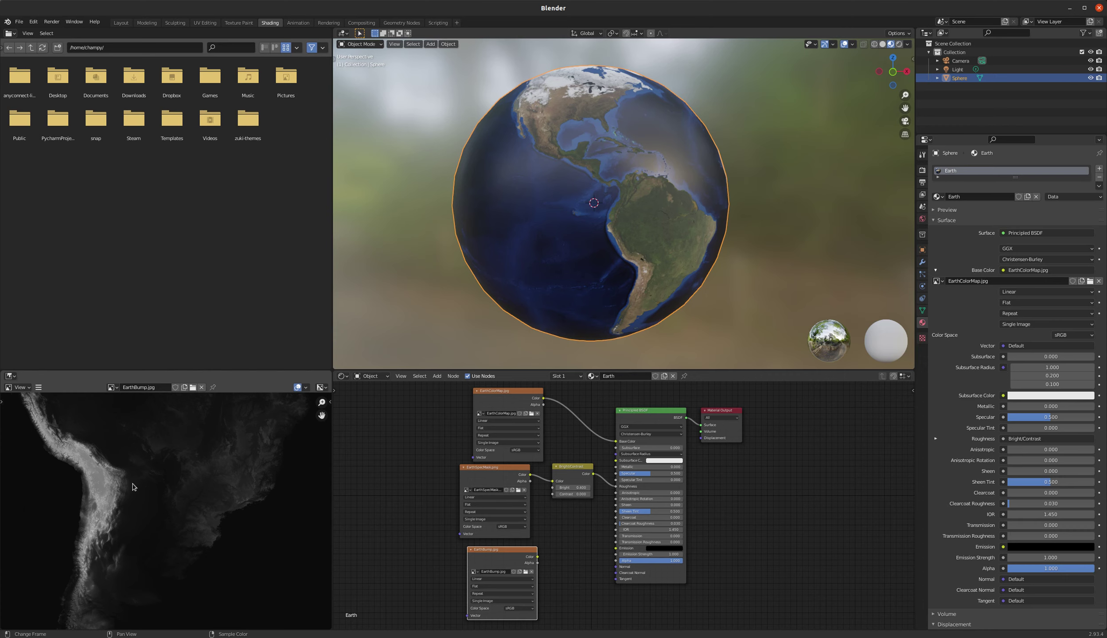
scroll(103, 491, "up", 2)
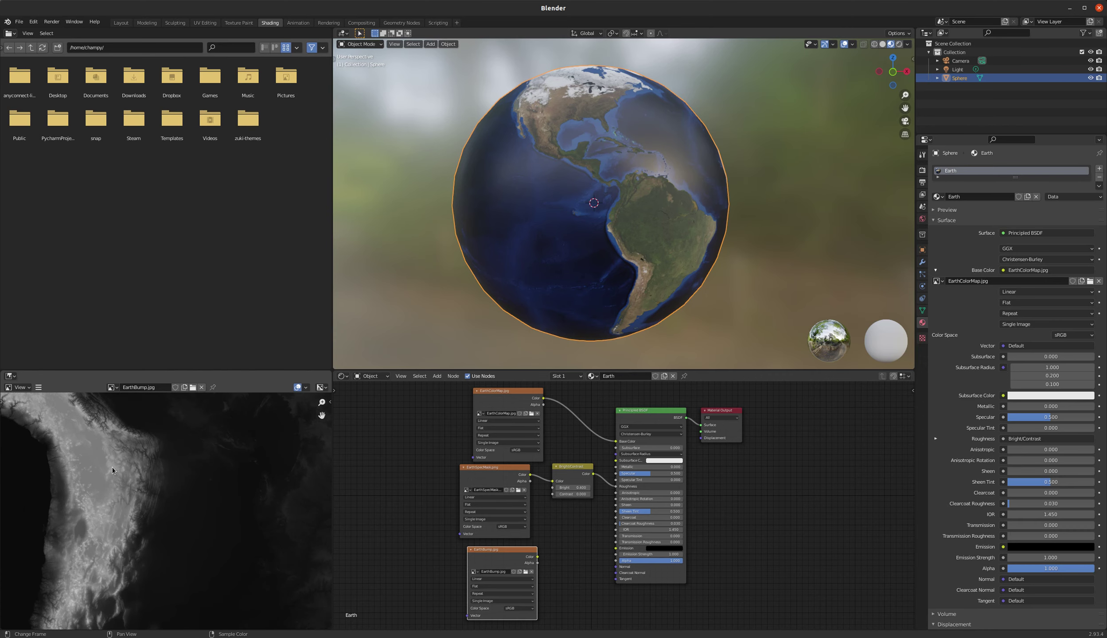
scroll(107, 480, "down", 5)
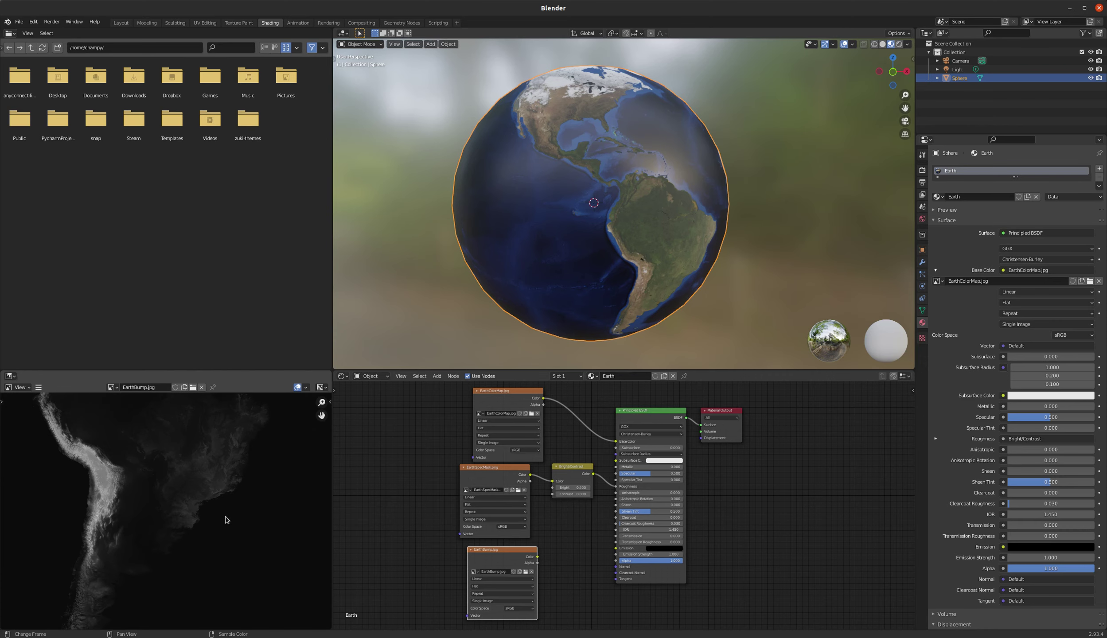
scroll(160, 460, "up", 3)
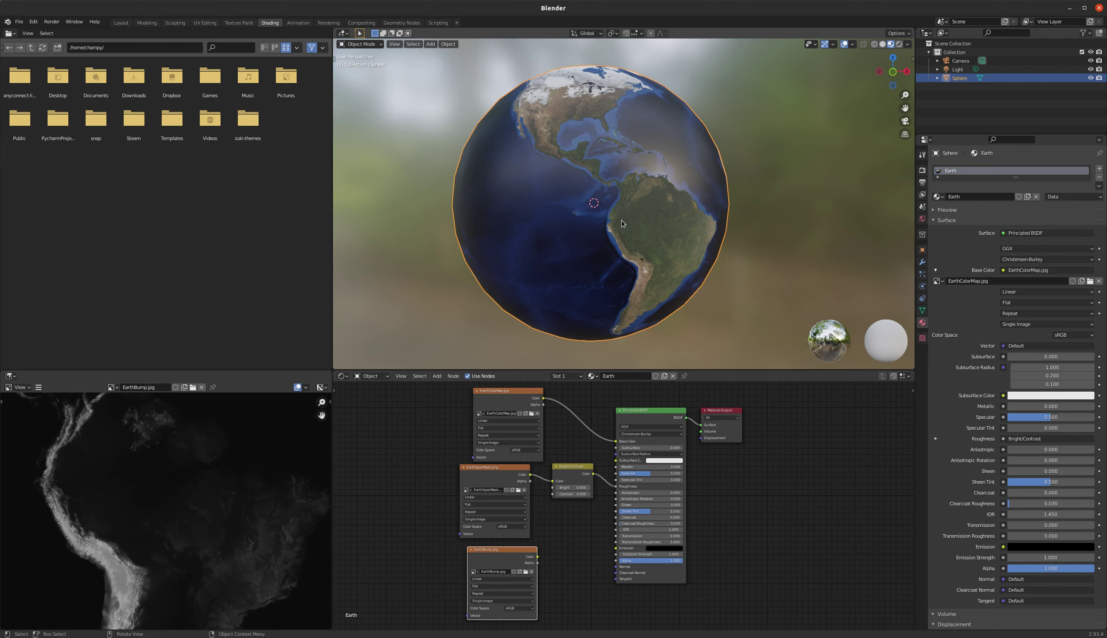
Examine the land surface of Mexico and western North America on the globe, close up and from farther away
scroll(625, 251, "up", 2)
scroll(621, 243, "down", 2)
scroll(620, 241, "up", 1)
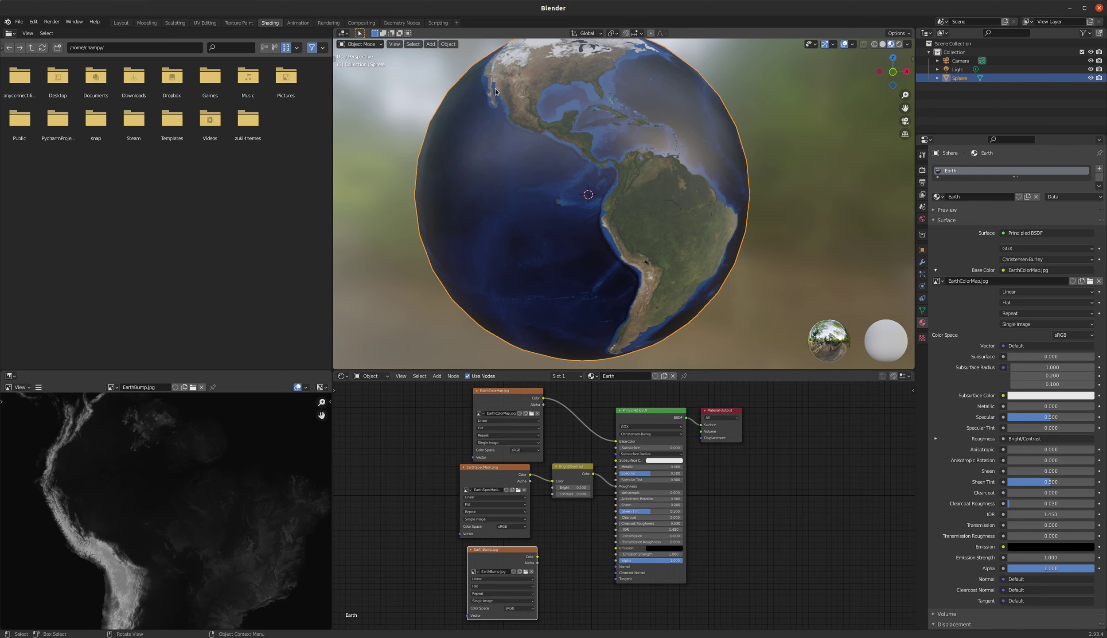
scroll(507, 70, "up", 8)
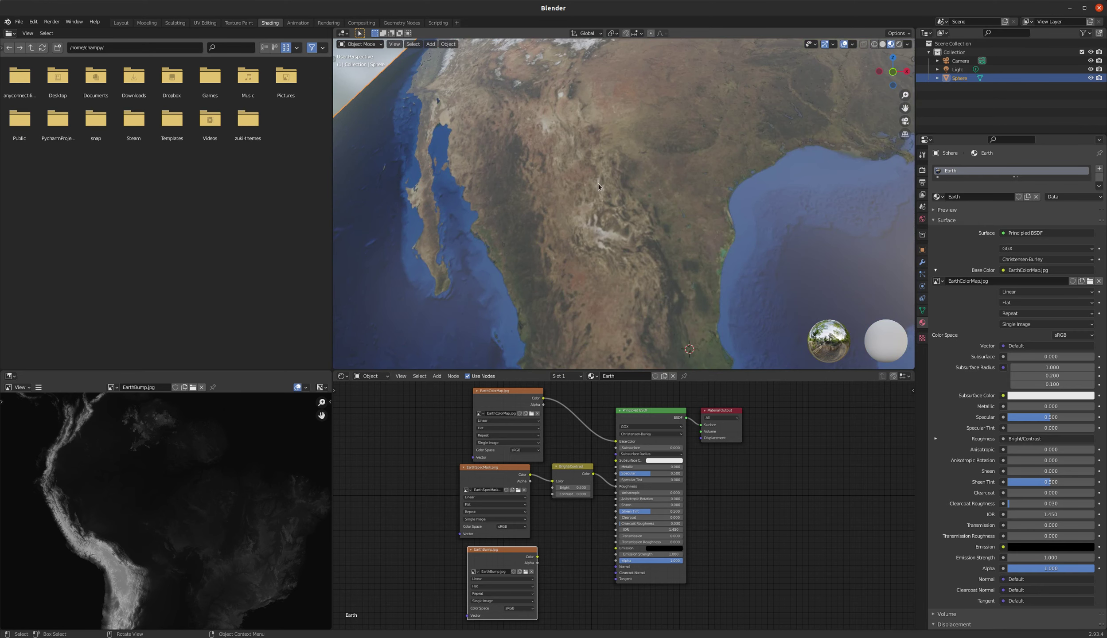
scroll(598, 186, "down", 8)
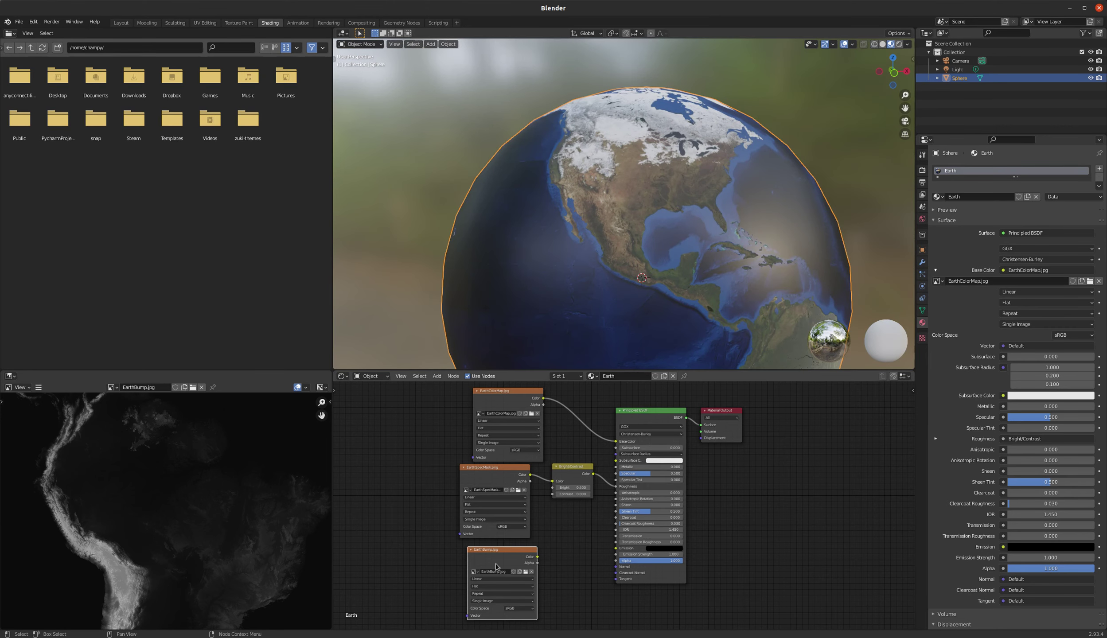
Add a Bump node, feeding EarthBump.jpg's color into its Height and its Normal output into the Principled BSDF's Normal
left_click_drag(502, 550, 550, 554)
key("shift+a")
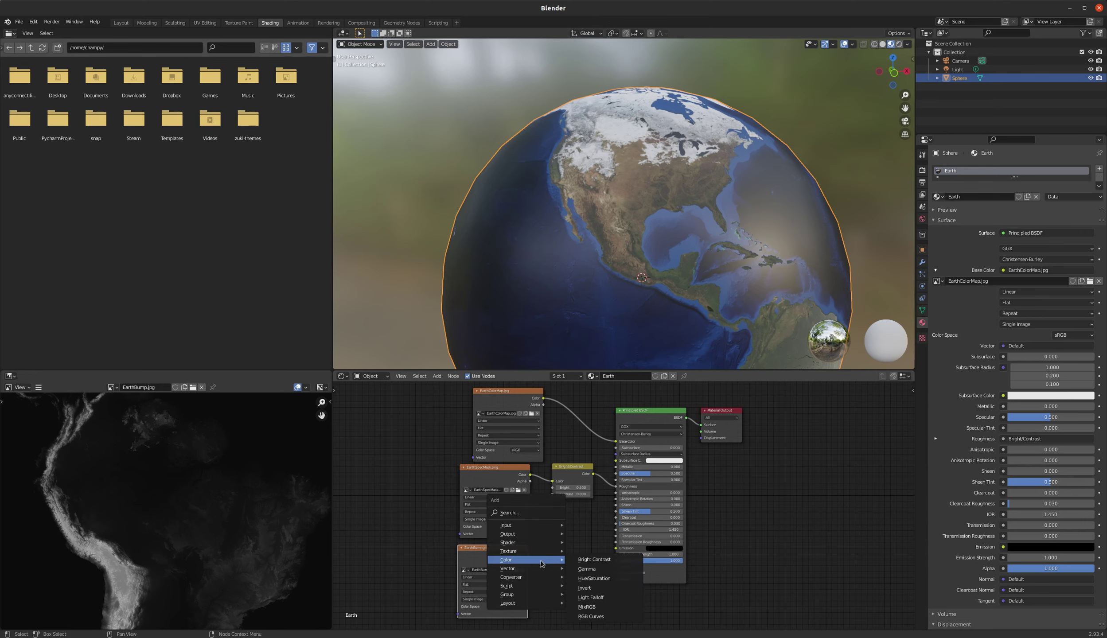
mouse_move(516, 570)
left_click(585, 492)
left_click(552, 549)
left_click_drag(563, 552, 623, 566)
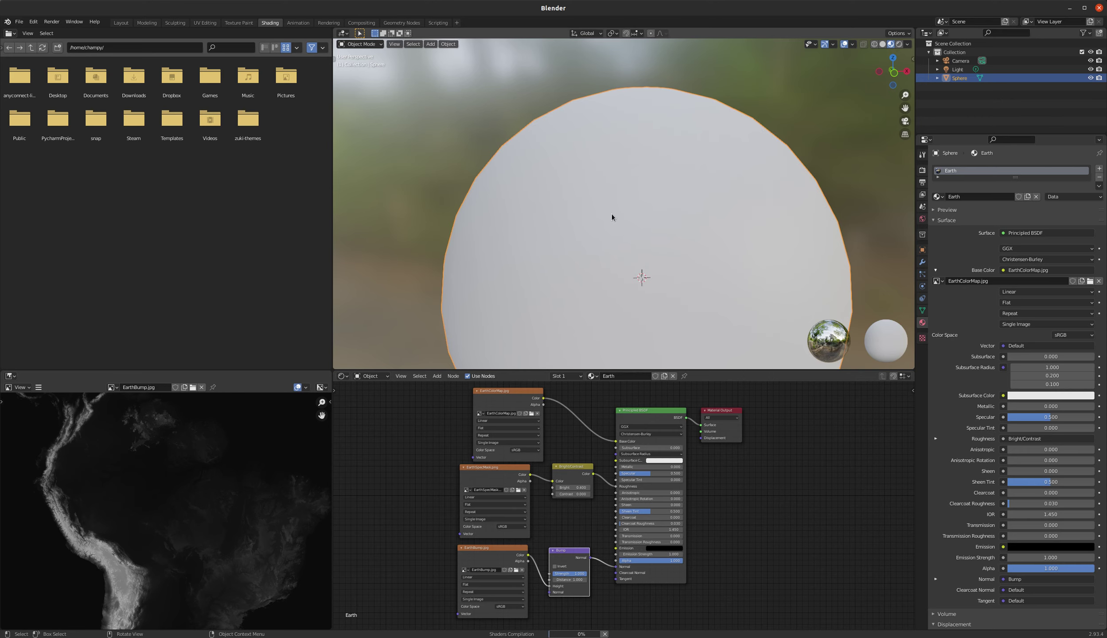
Examine the bump relief on western North America, the Gulf of Mexico and the Pacific Ocean, close up and from farther away
scroll(611, 217, "up", 5)
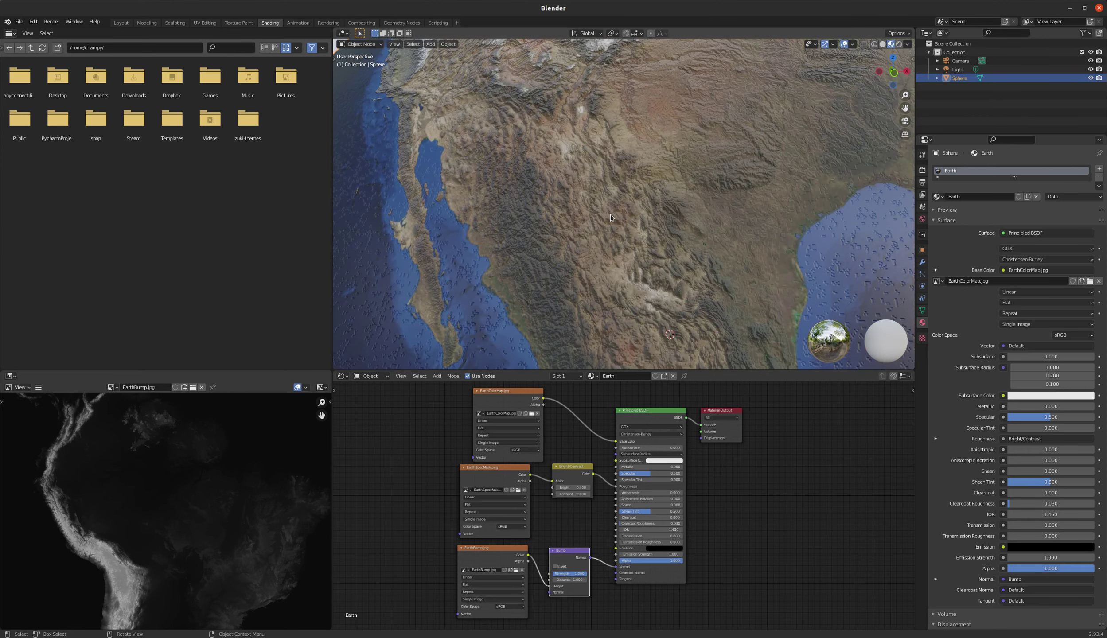
scroll(611, 216, "down", 2)
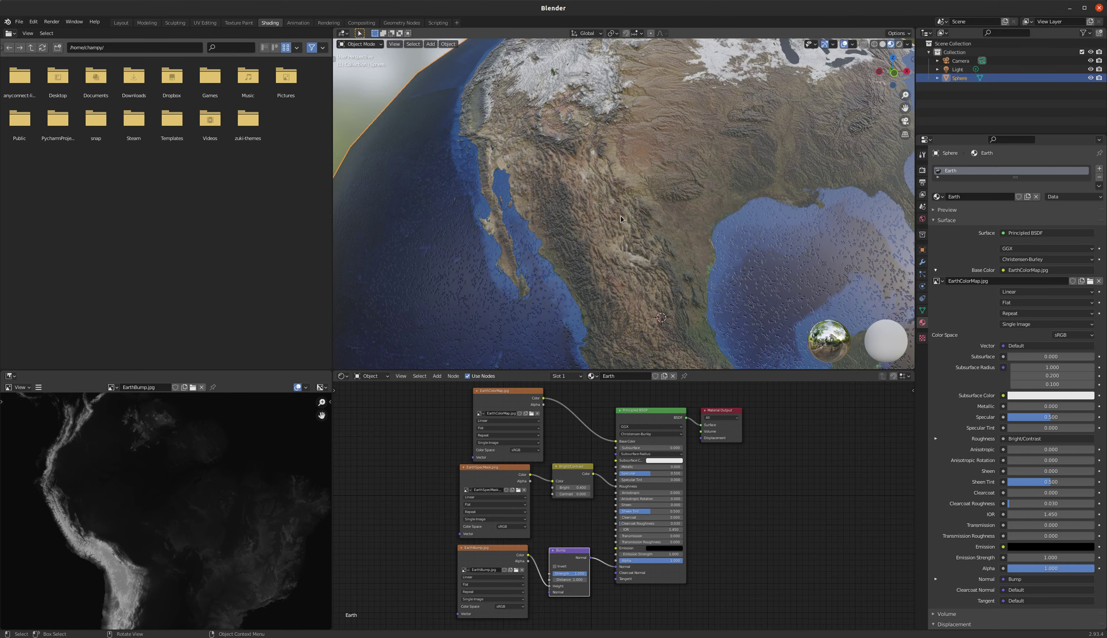
scroll(638, 200, "up", 3)
scroll(628, 191, "down", 3)
scroll(632, 192, "down", 2)
scroll(749, 270, "up", 1)
middle_click_drag(749, 270, 708, 253)
scroll(708, 253, "down", 1)
scroll(708, 253, "down", 5)
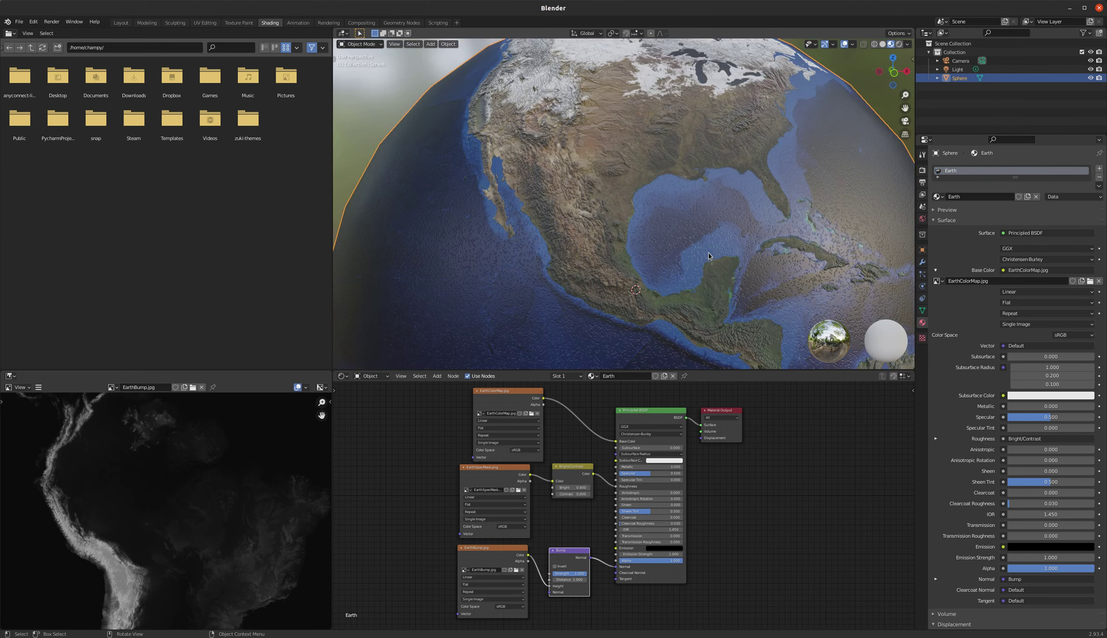
scroll(470, 314, "up", 5)
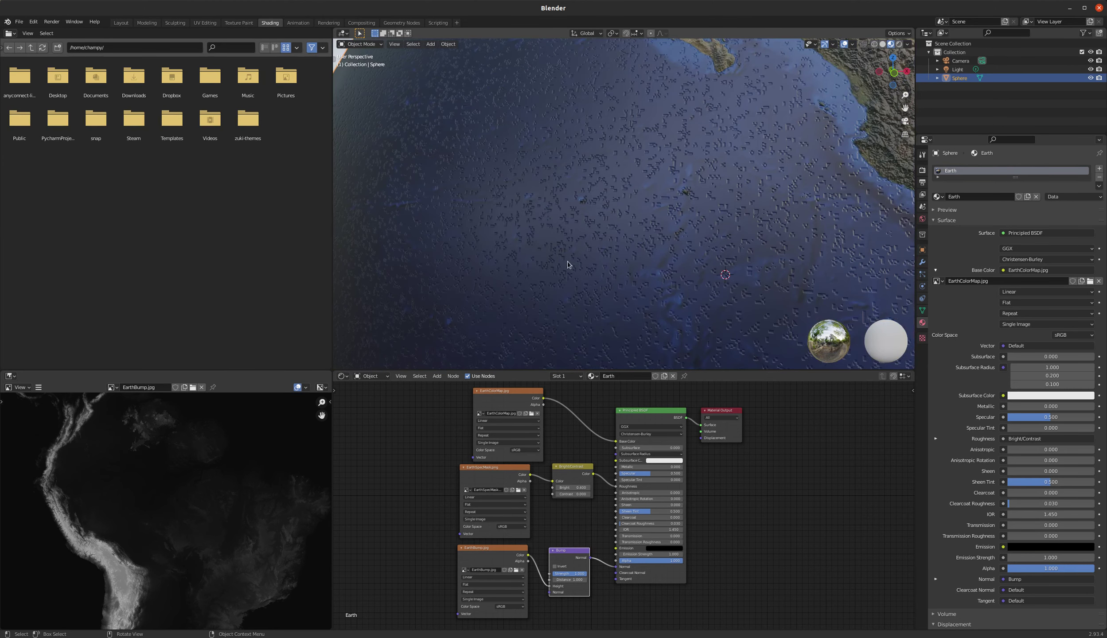
scroll(614, 232, "down", 1)
scroll(657, 219, "up", 2)
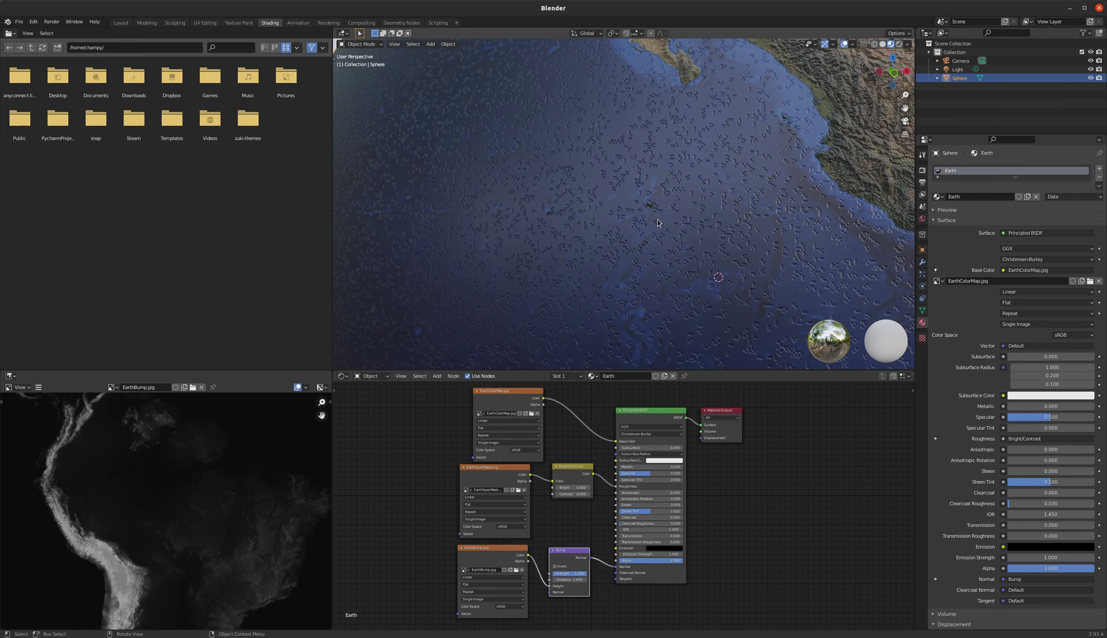
scroll(657, 219, "down", 2)
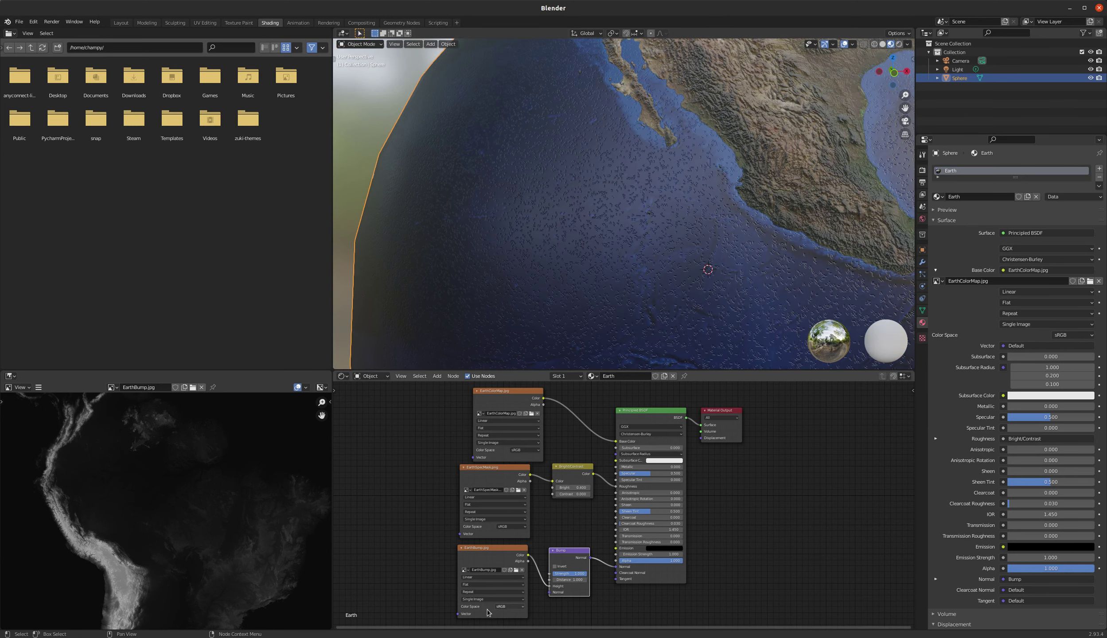
Set the EarthBump.jpg texture's color space to Non-Color and check the relief on the globe
left_click(516, 606)
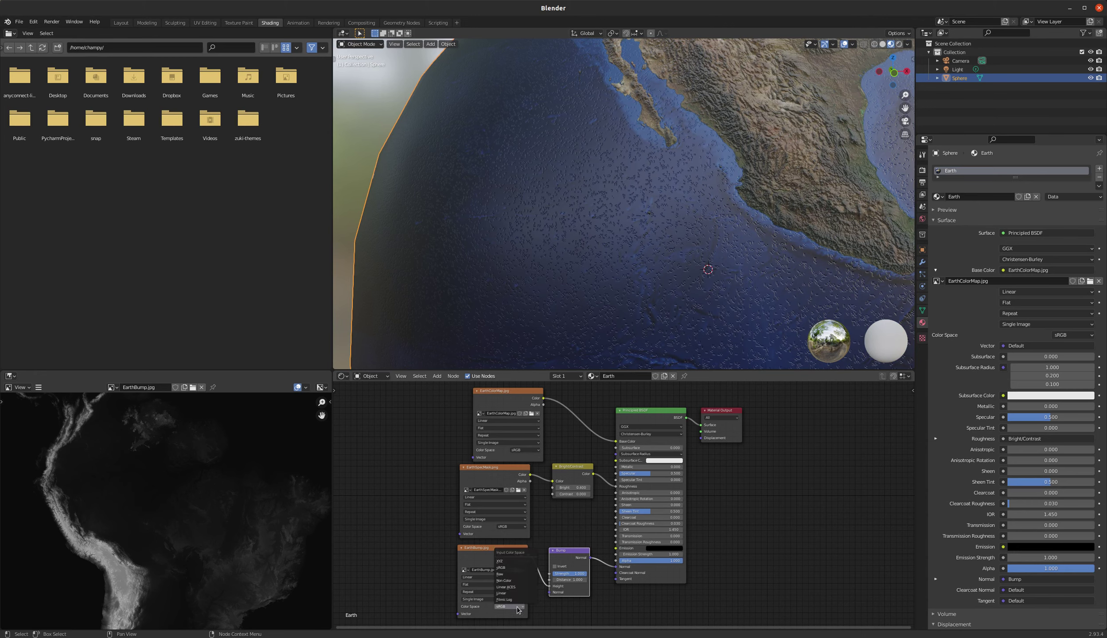
left_click(508, 581)
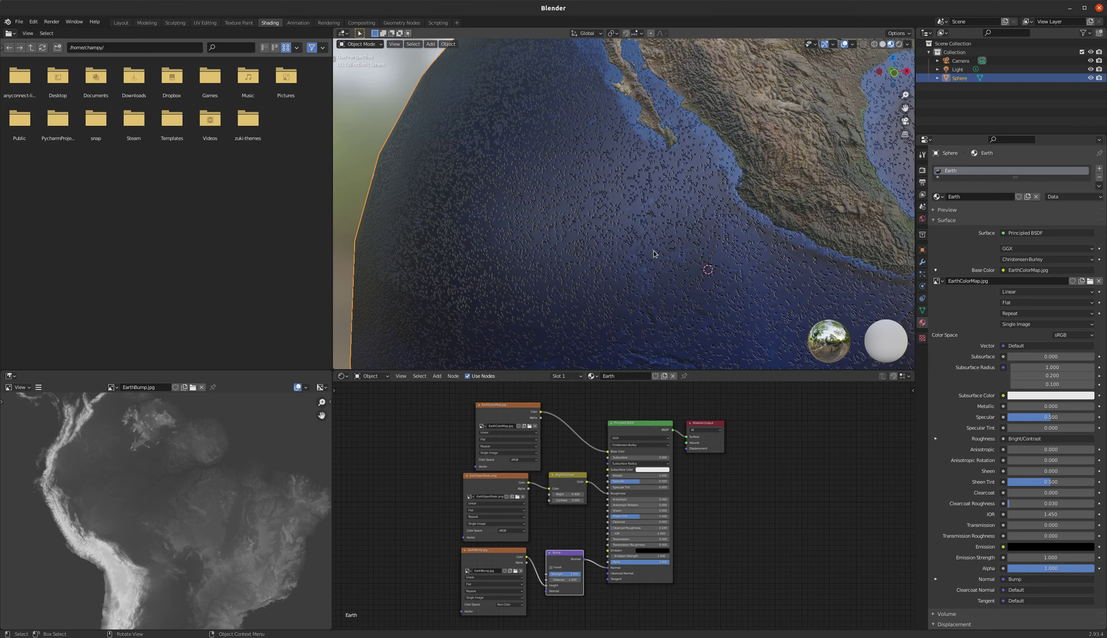
scroll(622, 256, "up", 2)
scroll(622, 256, "down", 8)
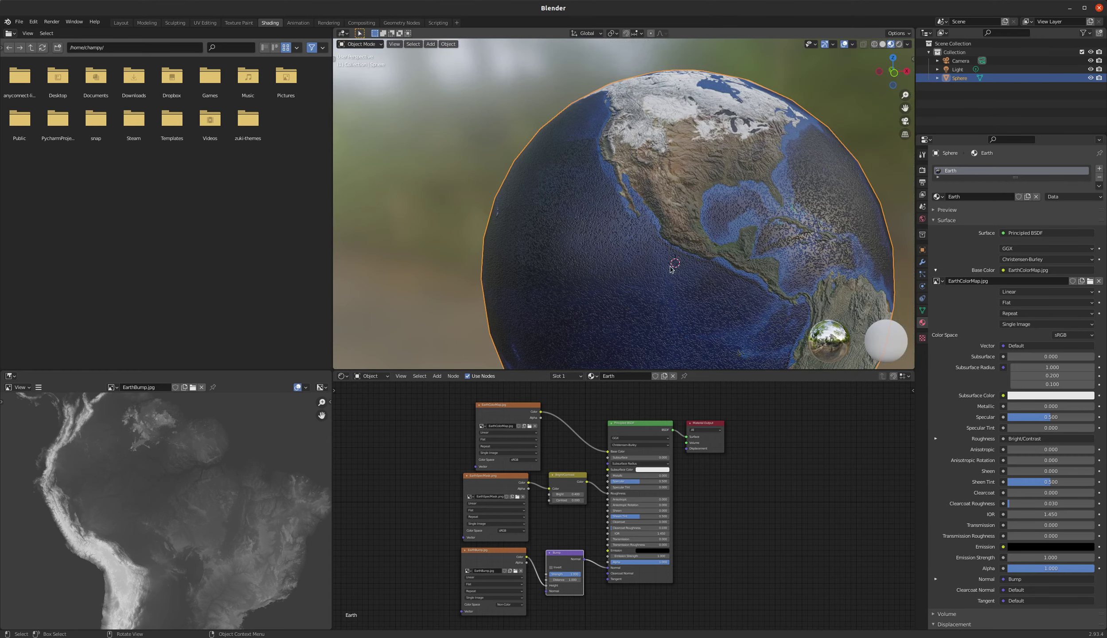
scroll(670, 265, "up", 4)
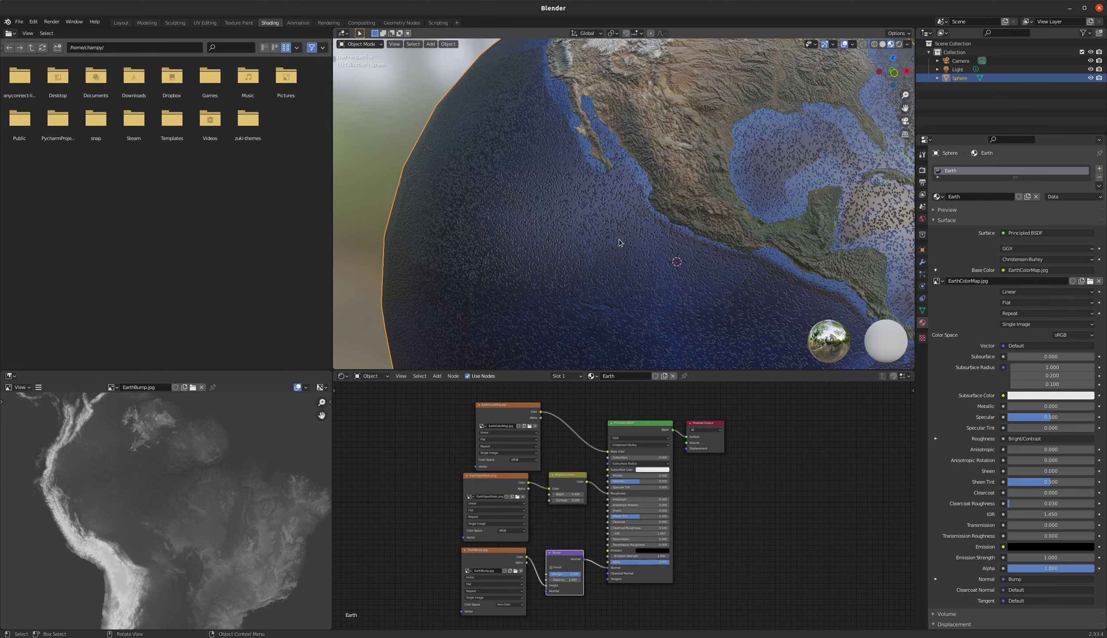
Move the EarthSpecMask.png node farther from the Bright/Contrast node and show EarthSpecMask.png in the image editor
left_click(492, 476)
left_click_drag(492, 477, 474, 476)
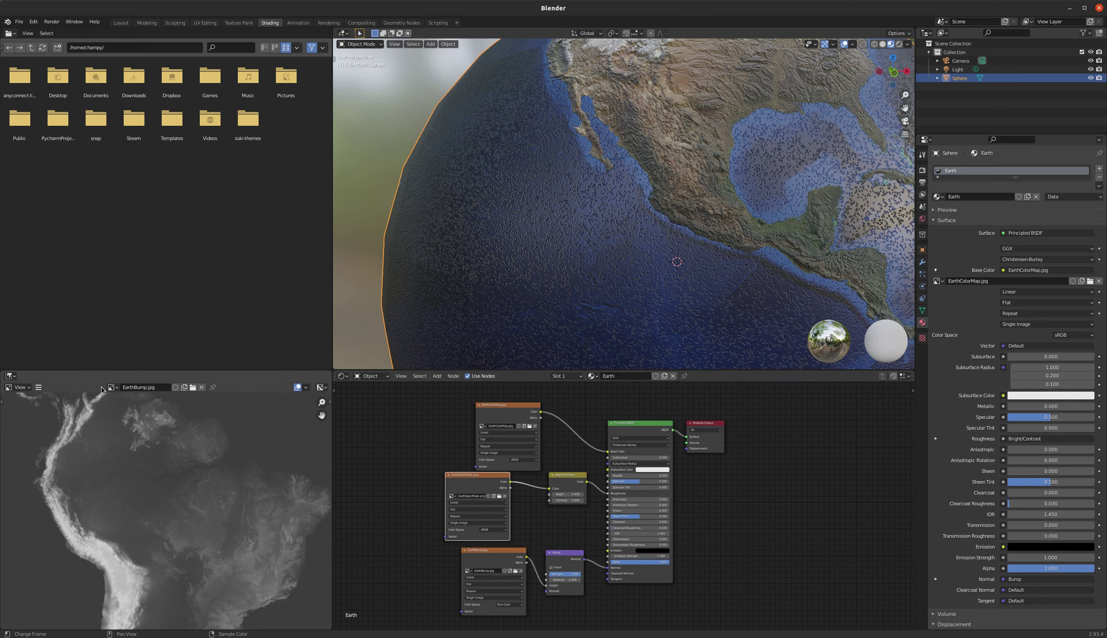
left_click(113, 387)
left_click(142, 417)
Examine the land and ocean areas around South America in the specular mask at different magnifications
scroll(200, 463, "down", 5)
scroll(230, 468, "up", 3)
scroll(226, 463, "down", 2)
scroll(56, 492, "up", 5)
scroll(94, 473, "down", 2)
scroll(197, 498, "up", 2)
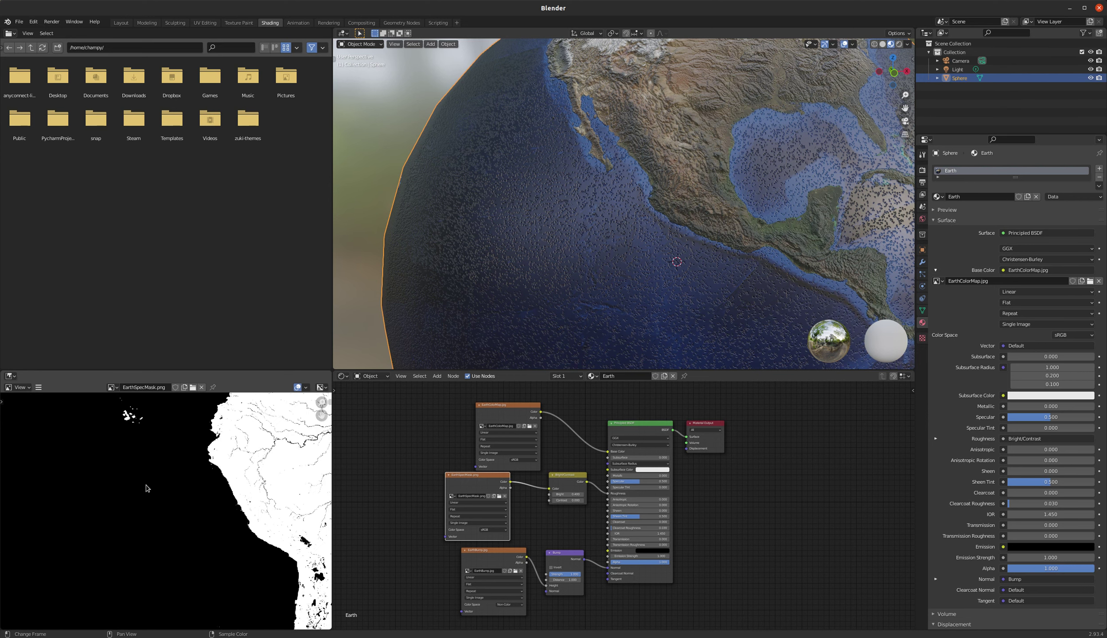
scroll(143, 486, "down", 2)
scroll(567, 523, "up", 1)
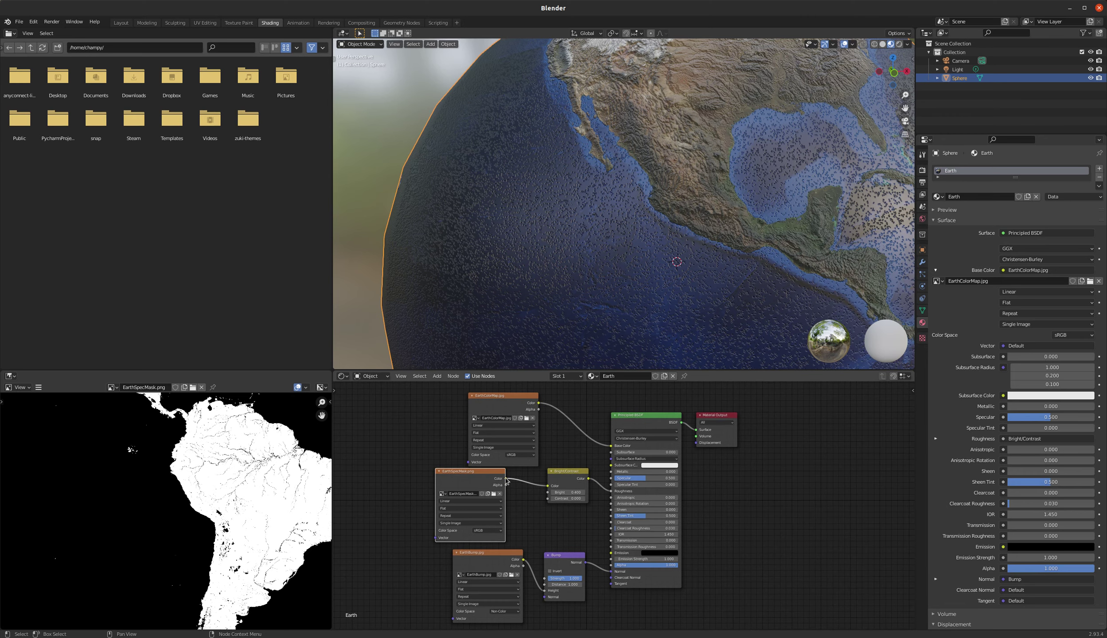
Connect the EarthSpecMask.png color output to the Bump node's Strength input, keeping its Bright/Contrast link
left_click_drag(507, 480, 545, 579)
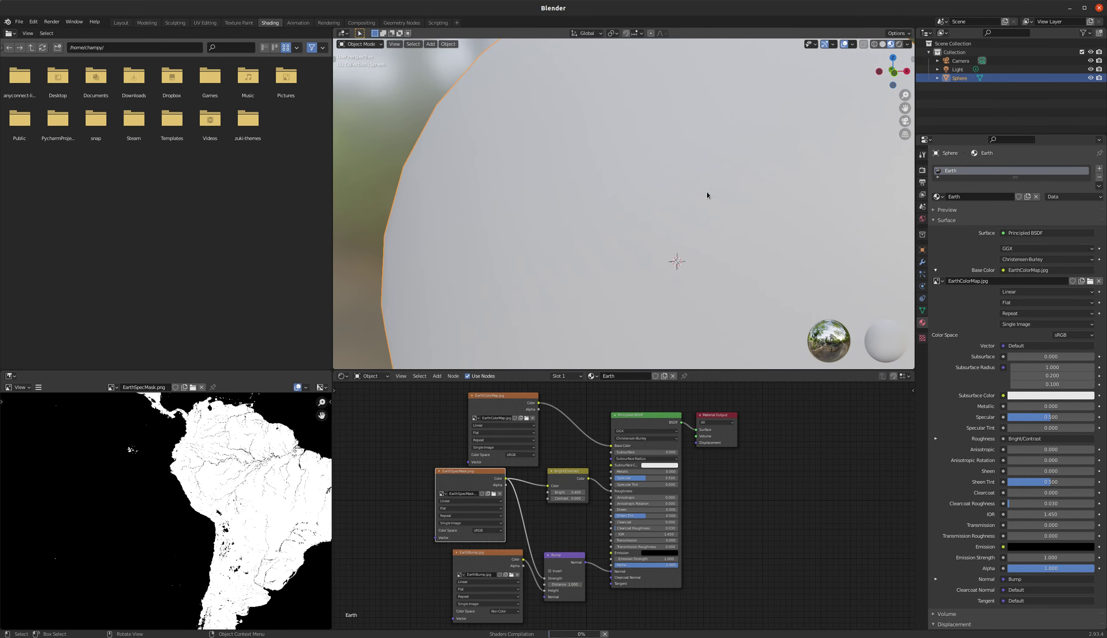
scroll(685, 183, "up", 1)
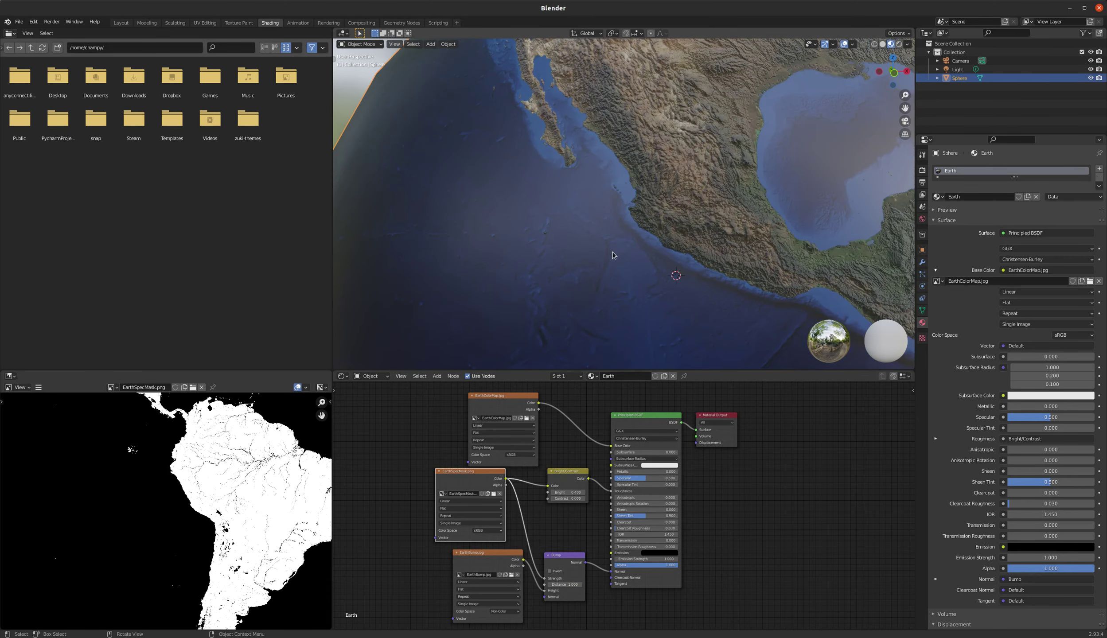
Examine the globe's ocean surface and the land relief of North America, from close up to the whole planet
scroll(673, 215, "down", 3)
middle_click_drag(585, 227, 589, 232)
scroll(589, 233, "up", 5)
scroll(589, 233, "down", 4)
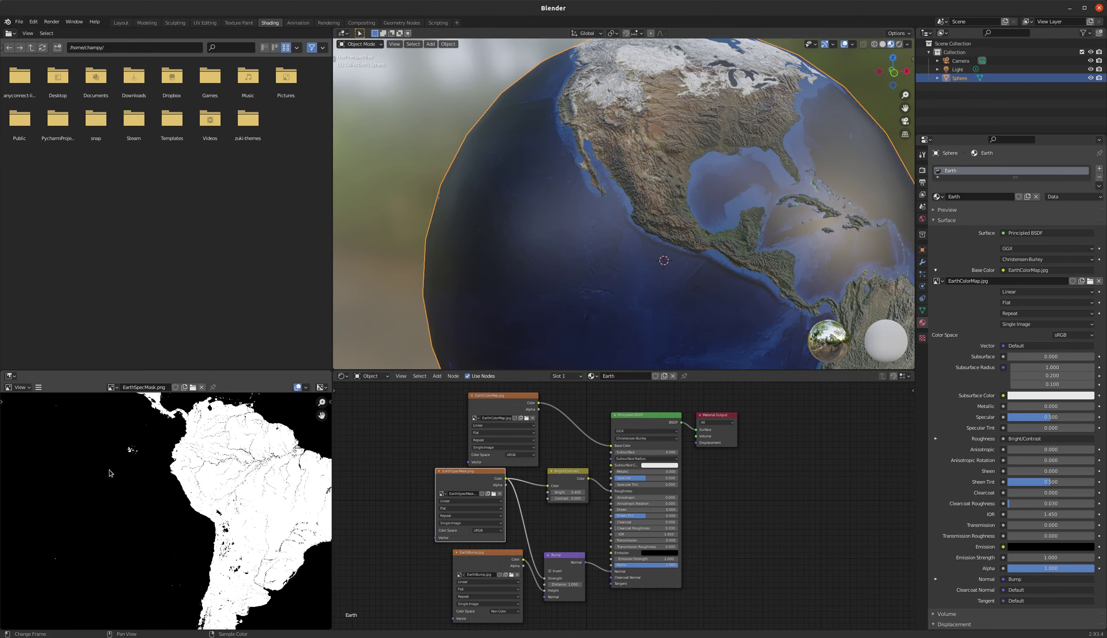
scroll(660, 143, "up", 2)
scroll(660, 144, "up", 2)
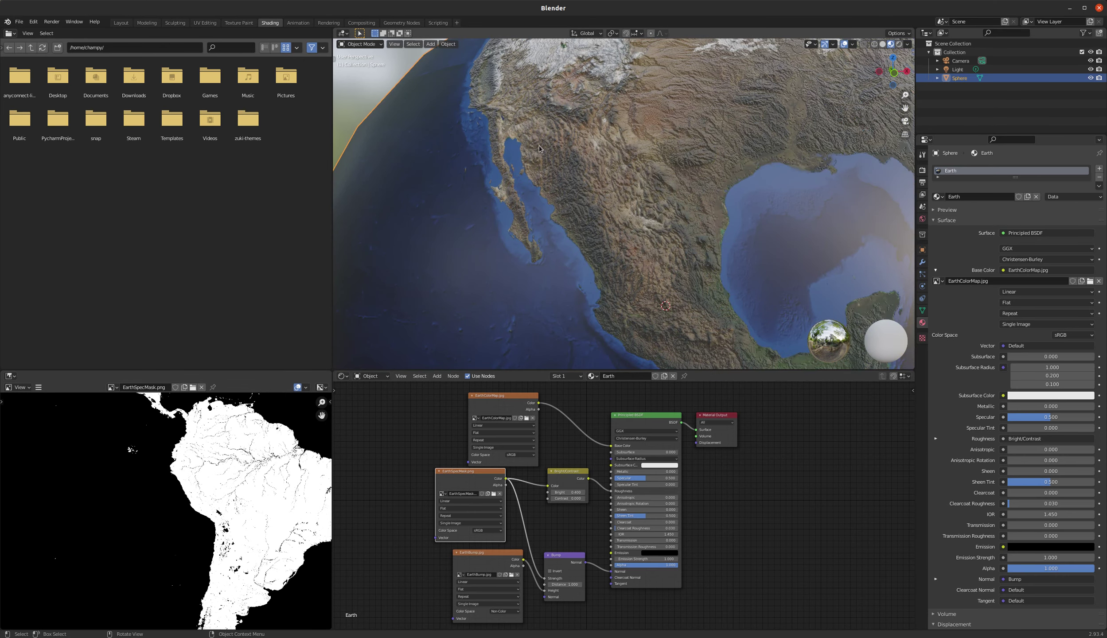
scroll(555, 216, "down", 4)
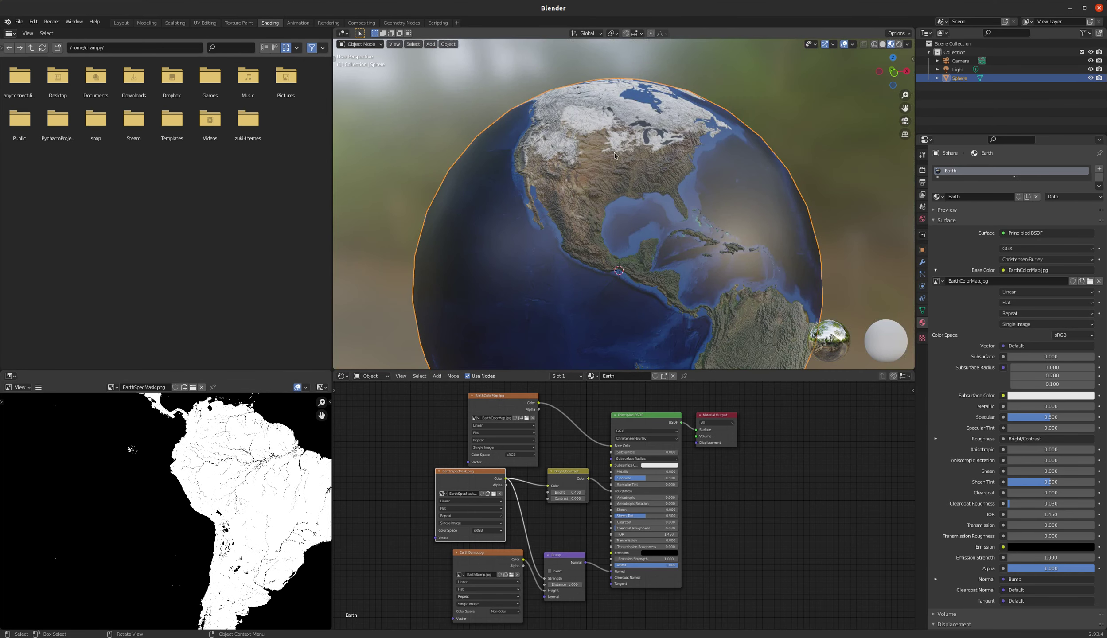
scroll(614, 155, "down", 1)
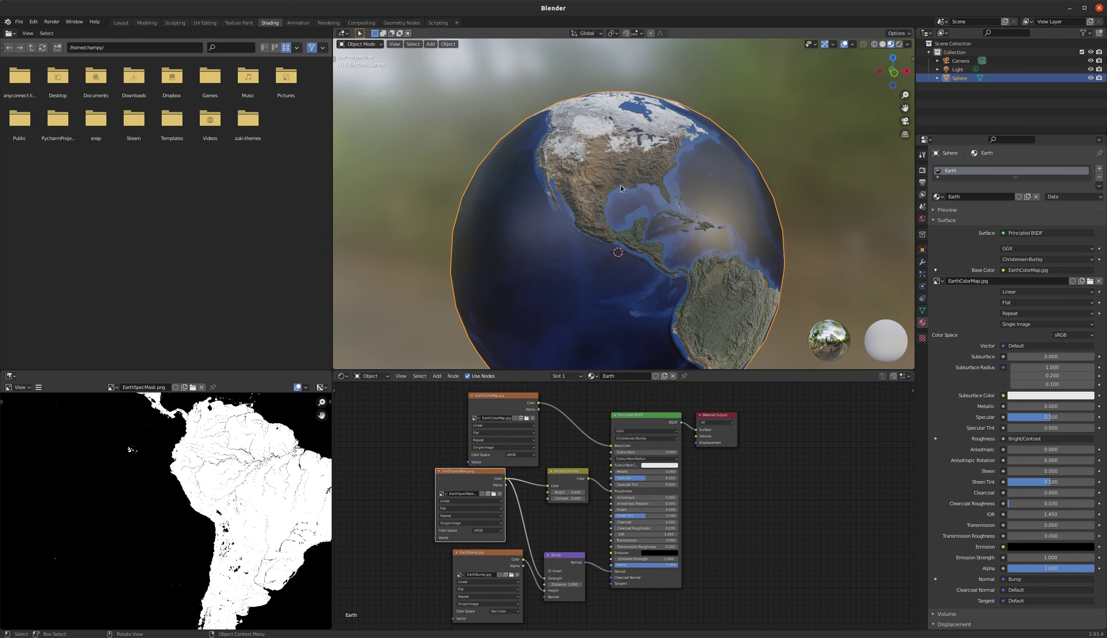
scroll(619, 190, "down", 1)
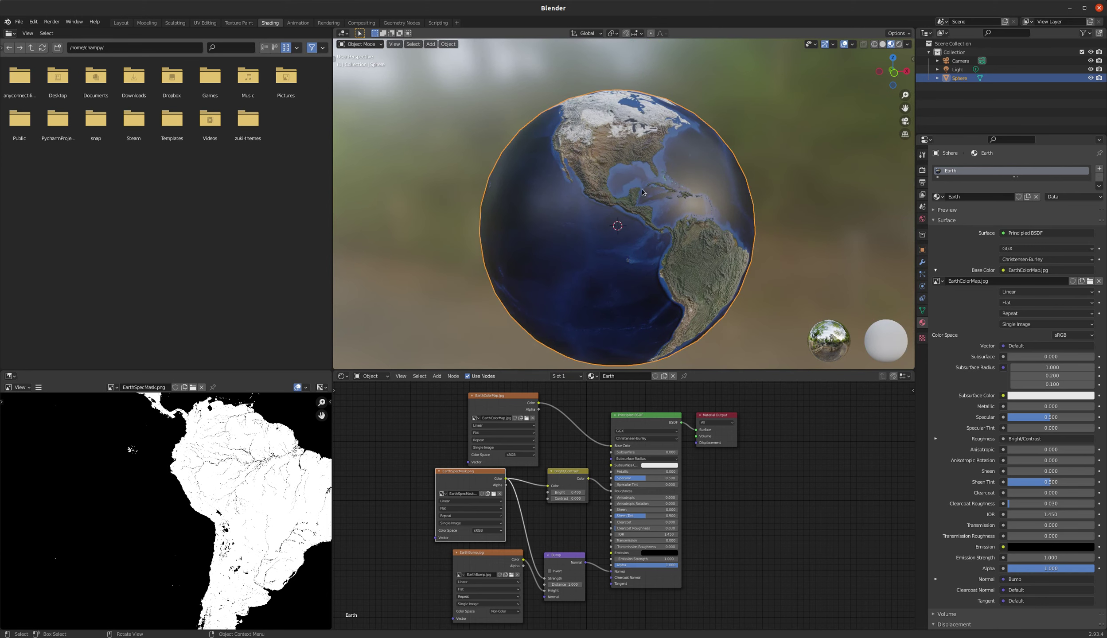
Rename the sphere object to Earth and show the Layout workspace's viewport in Material Preview shading
left_click(121, 22)
scroll(425, 348, "up", 2)
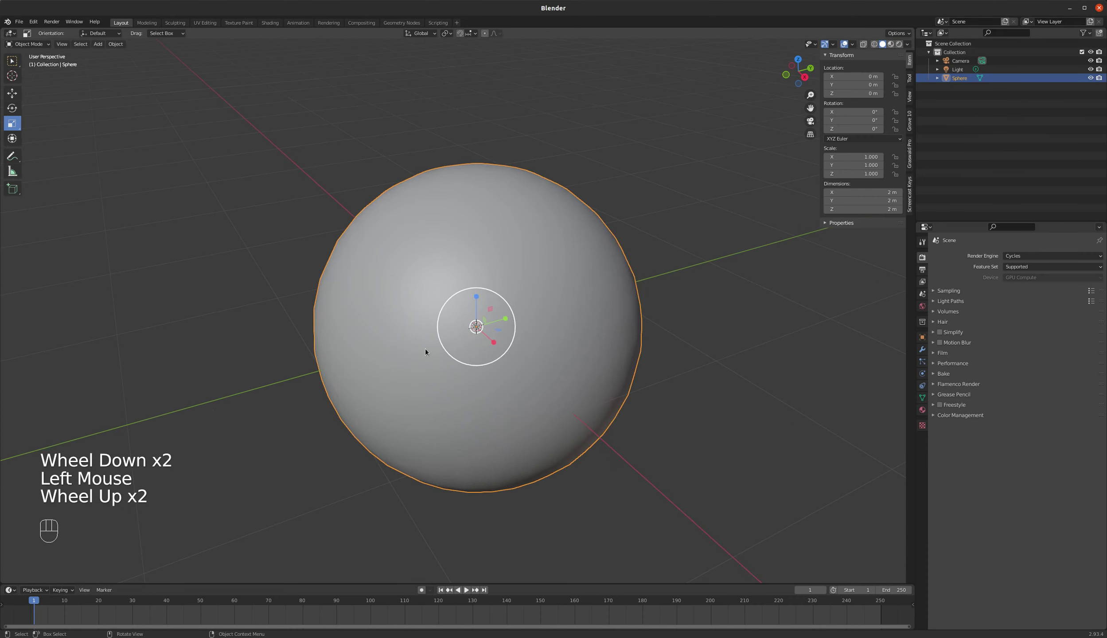
double_click(962, 78)
type("Earth")
key("Return")
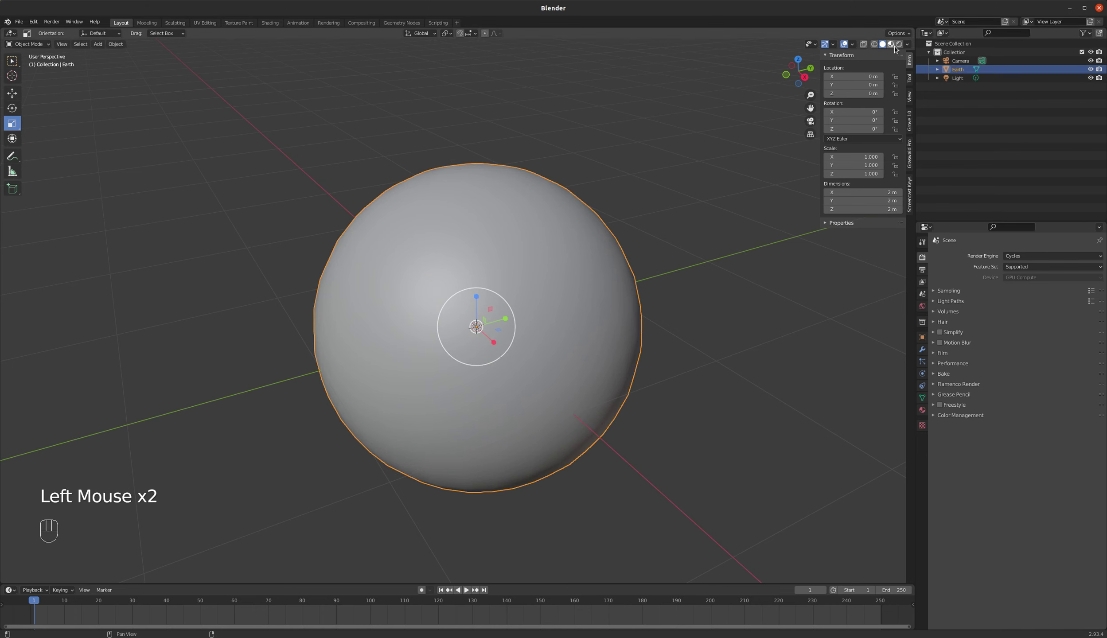
left_click(890, 44)
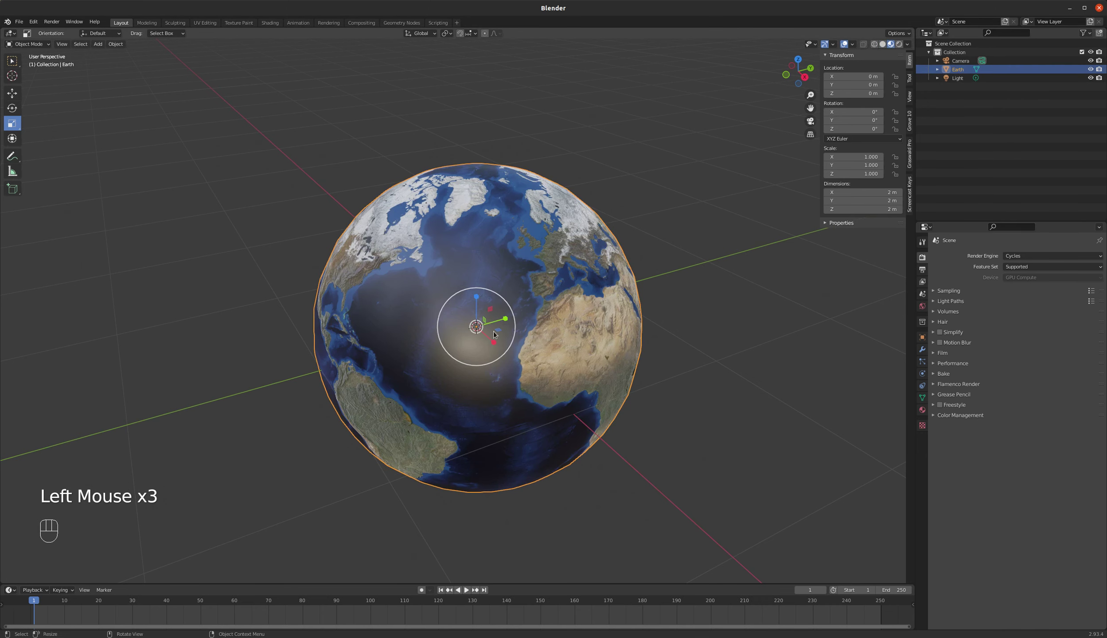
Add a second UV sphere at the same place as the Earth
key("shift")
key("shift+a")
mouse_move(524, 273)
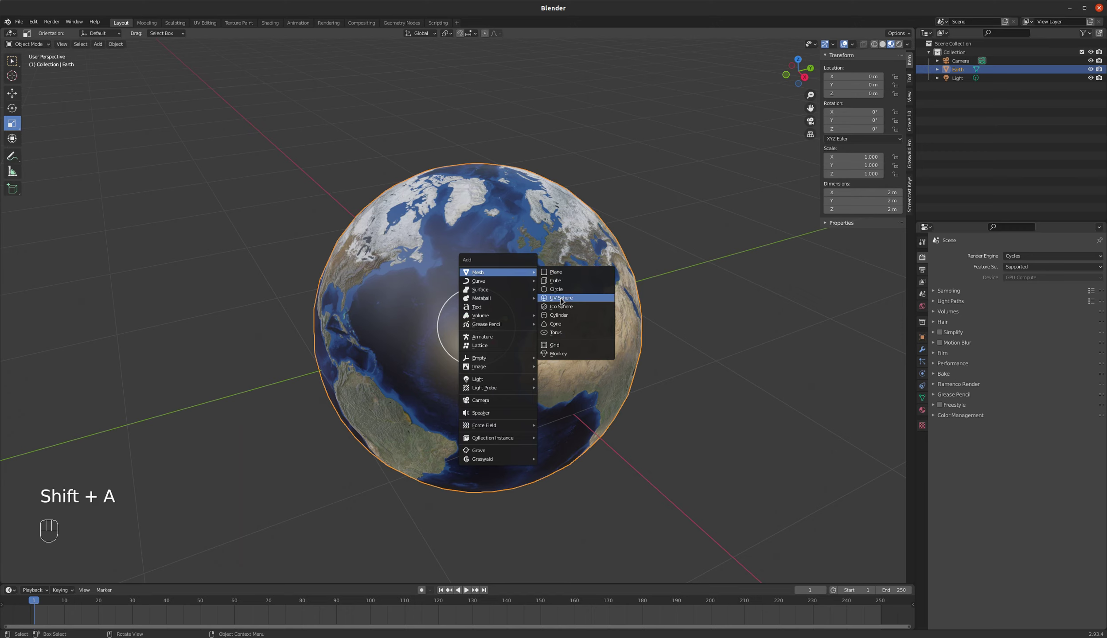
left_click(560, 298)
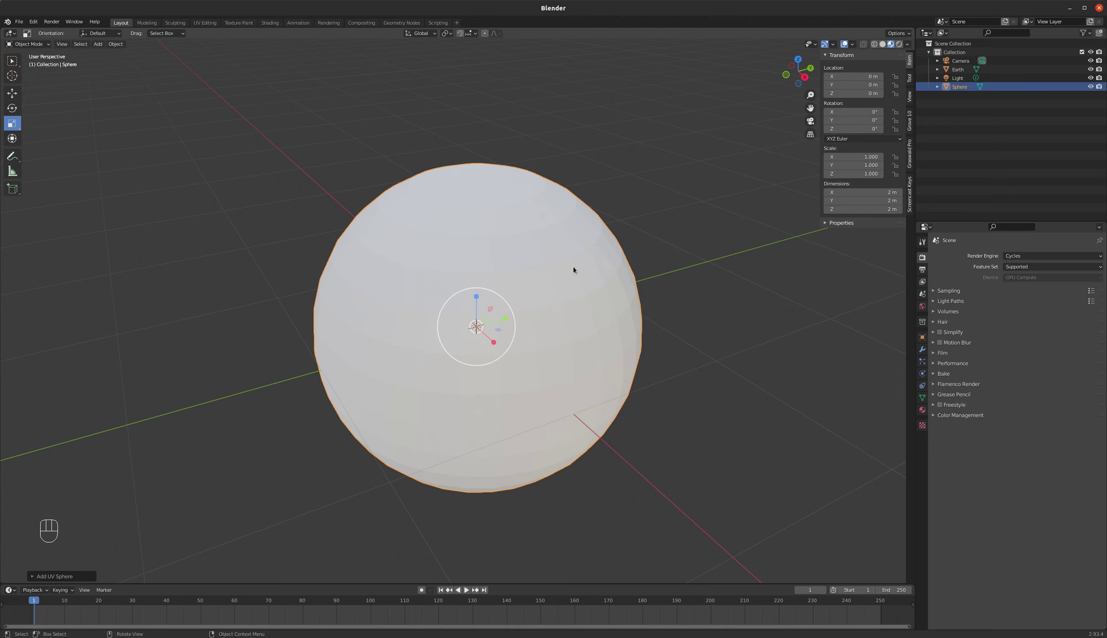
Shade the new sphere smooth and scale it by 1.001 so it sits just outside the Earth
right_click(586, 268)
left_click(545, 271)
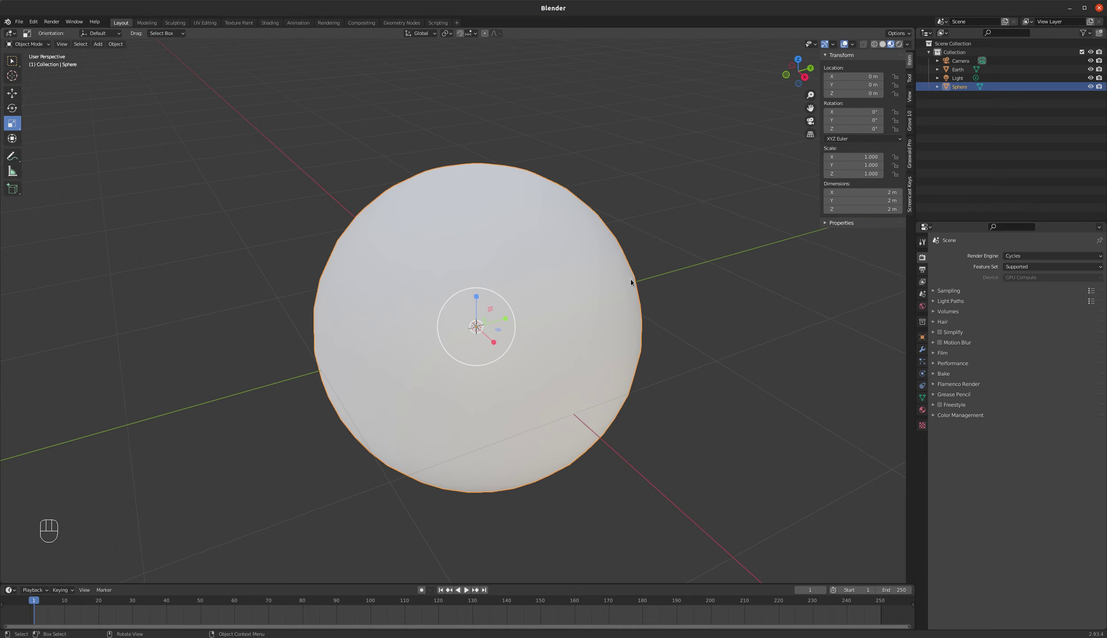
type("s1.001")
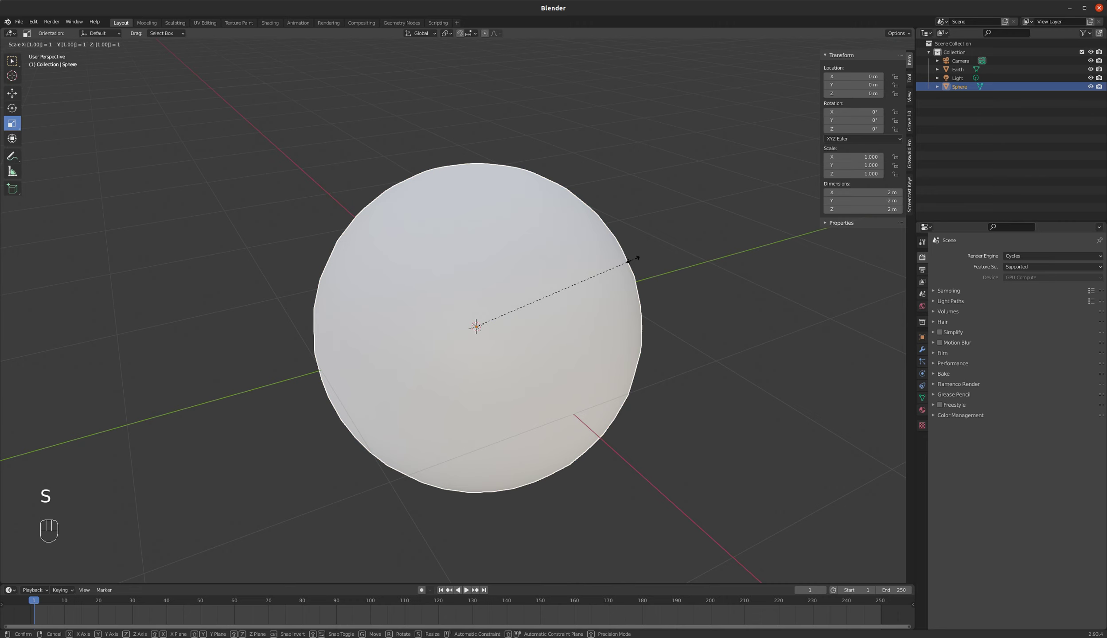
left_click(633, 259)
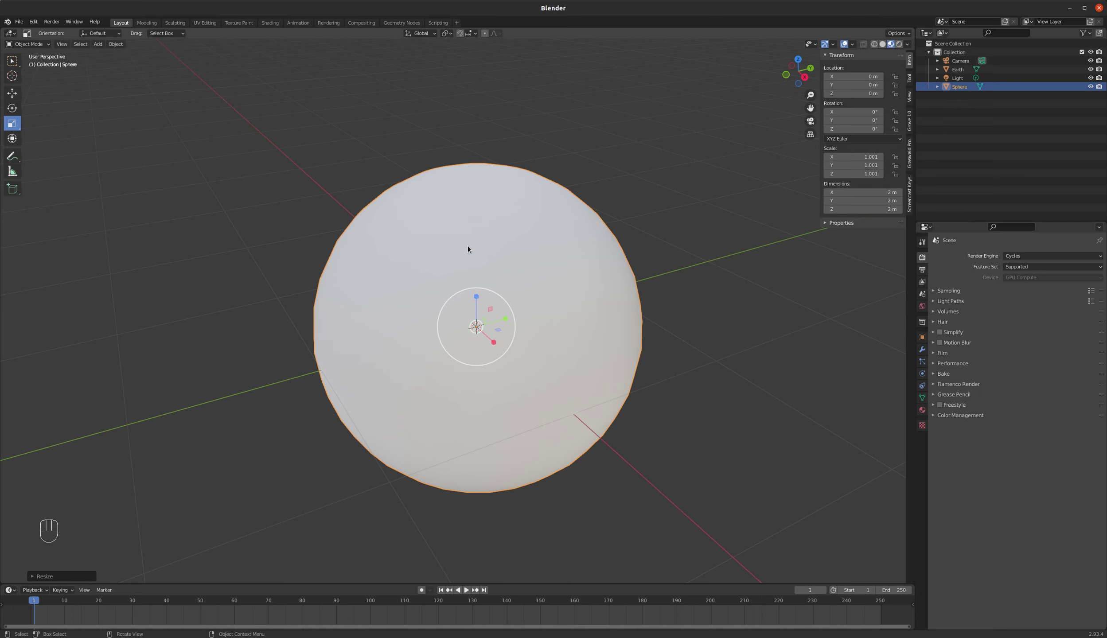
Create a new material named Clouds for the outer sphere in the Shading workspace
left_click(270, 22)
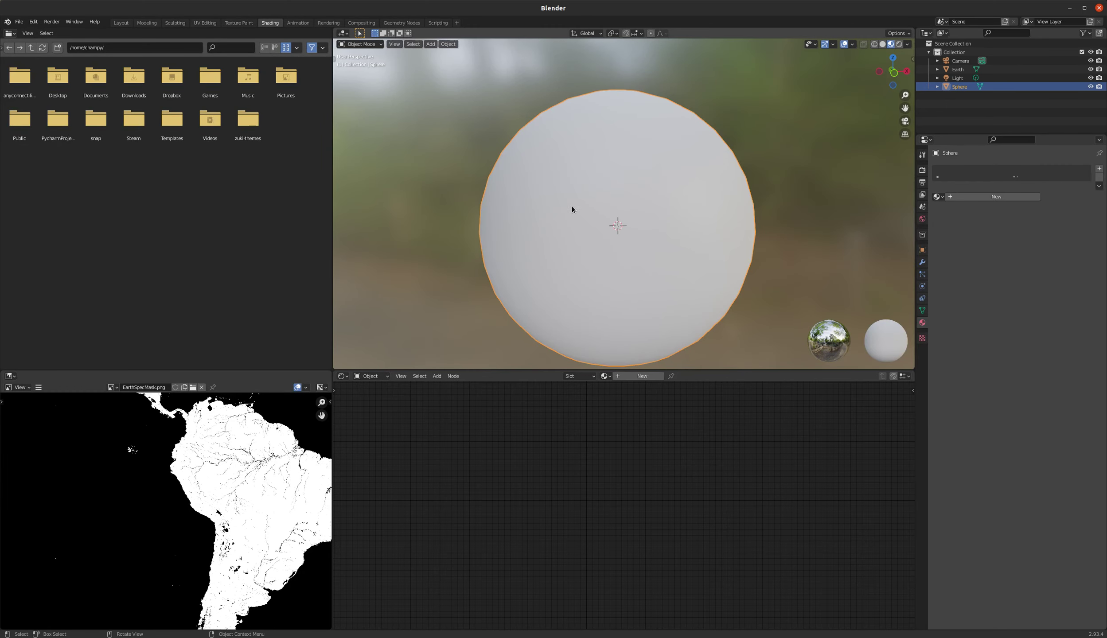
left_click(981, 196)
left_click(985, 197)
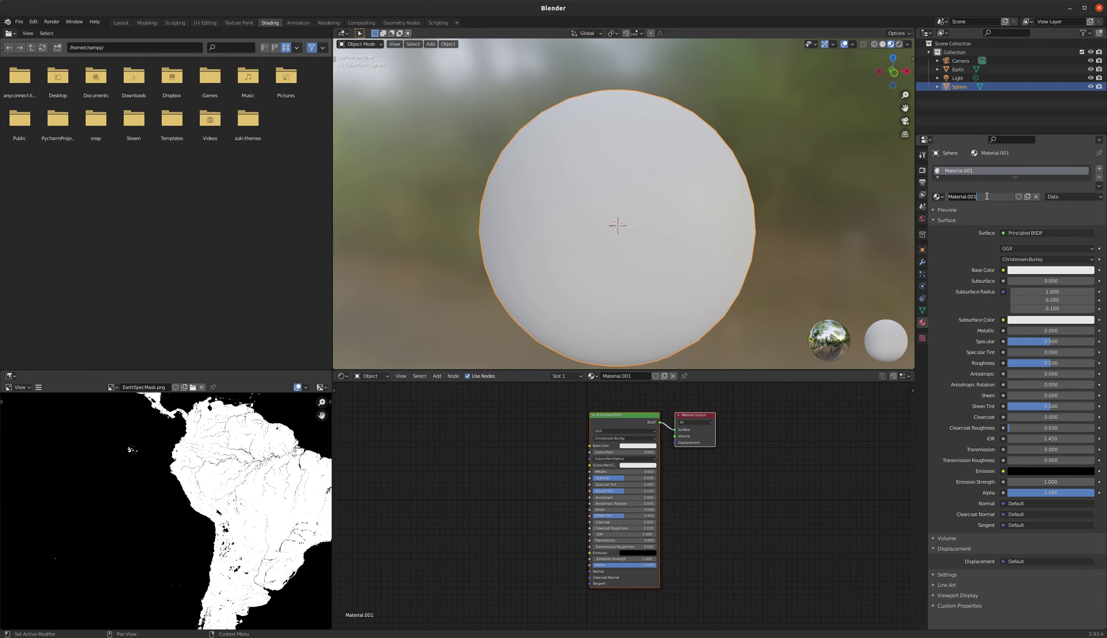
type("clouds")
key("Return")
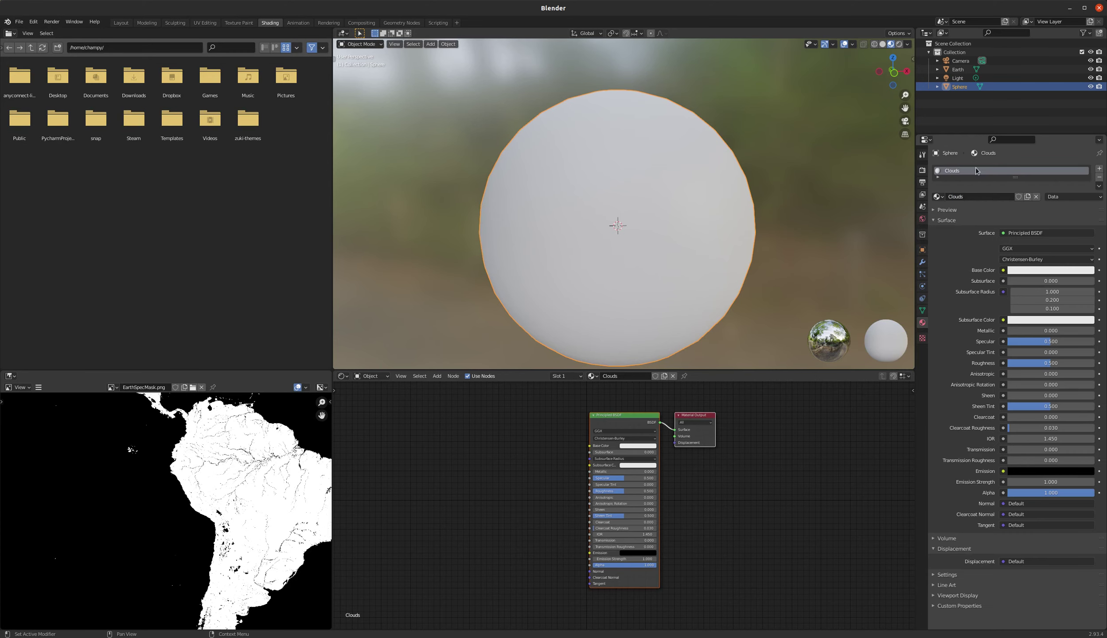
Rename the outer sphere object to Clouds
double_click(960, 87)
type("Clou")
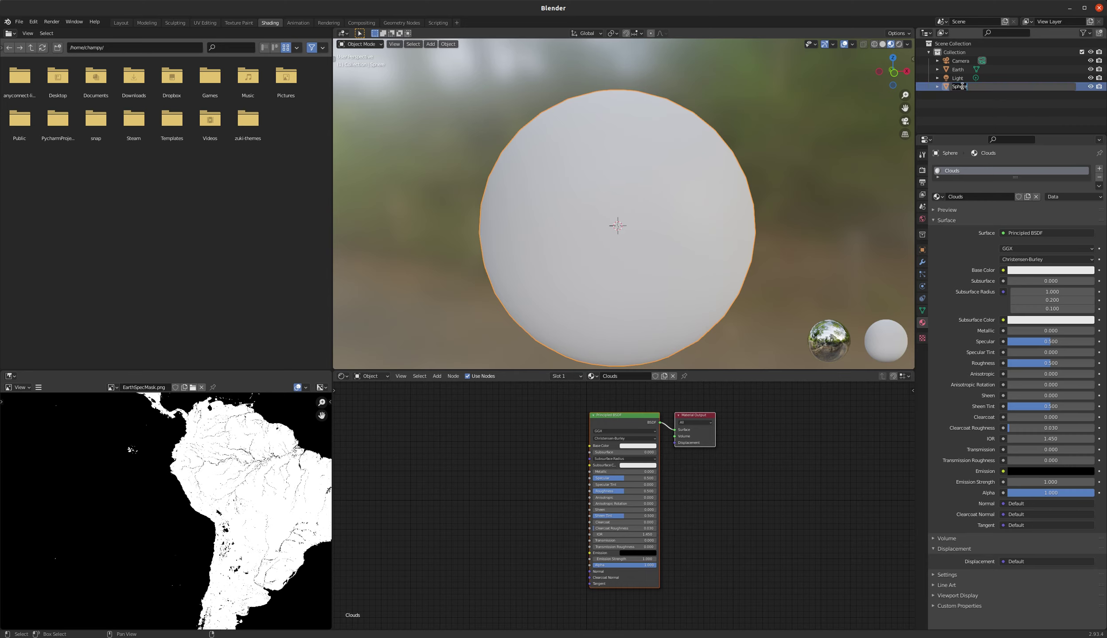
type("ds")
key("Return")
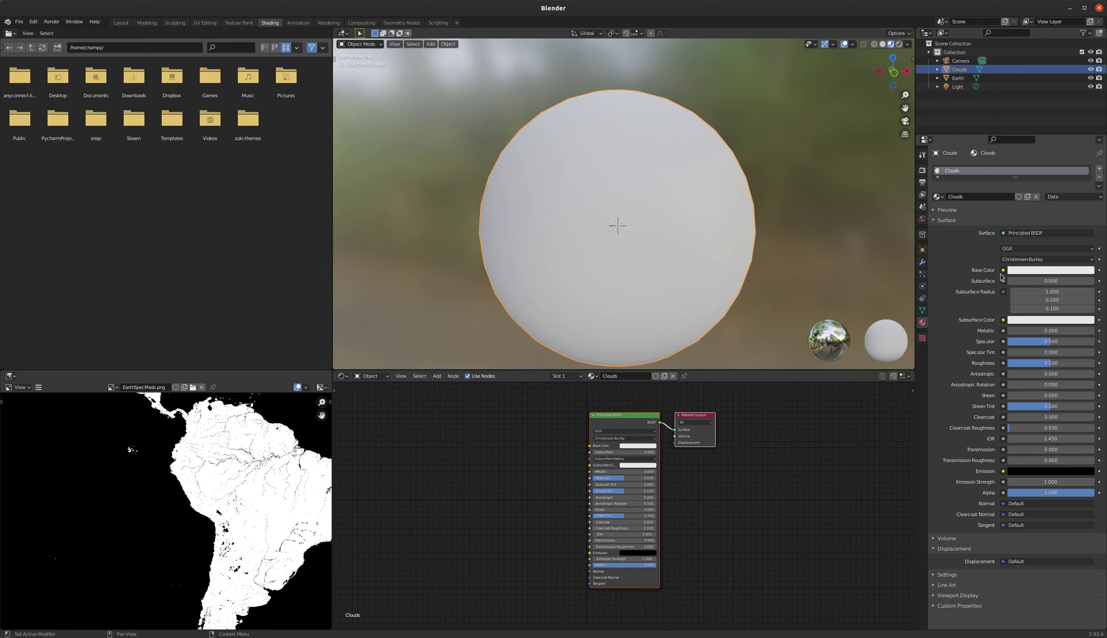
Load EarthClouds.png from the Planets folder as an image texture for the Clouds material's Base Color
left_click(1004, 271)
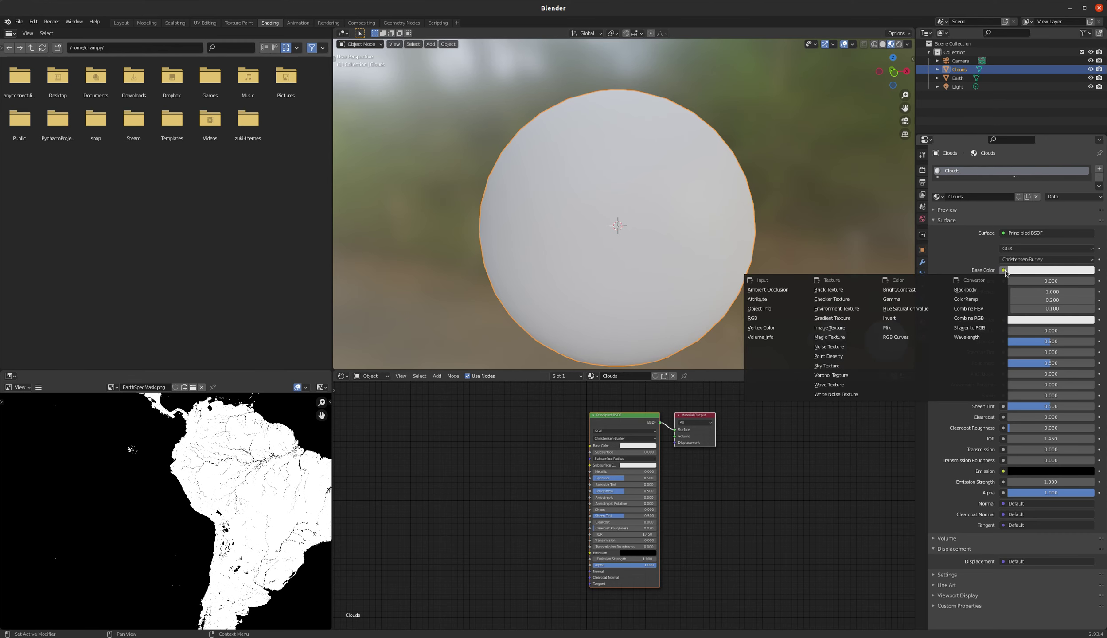
left_click(839, 327)
left_click(560, 443)
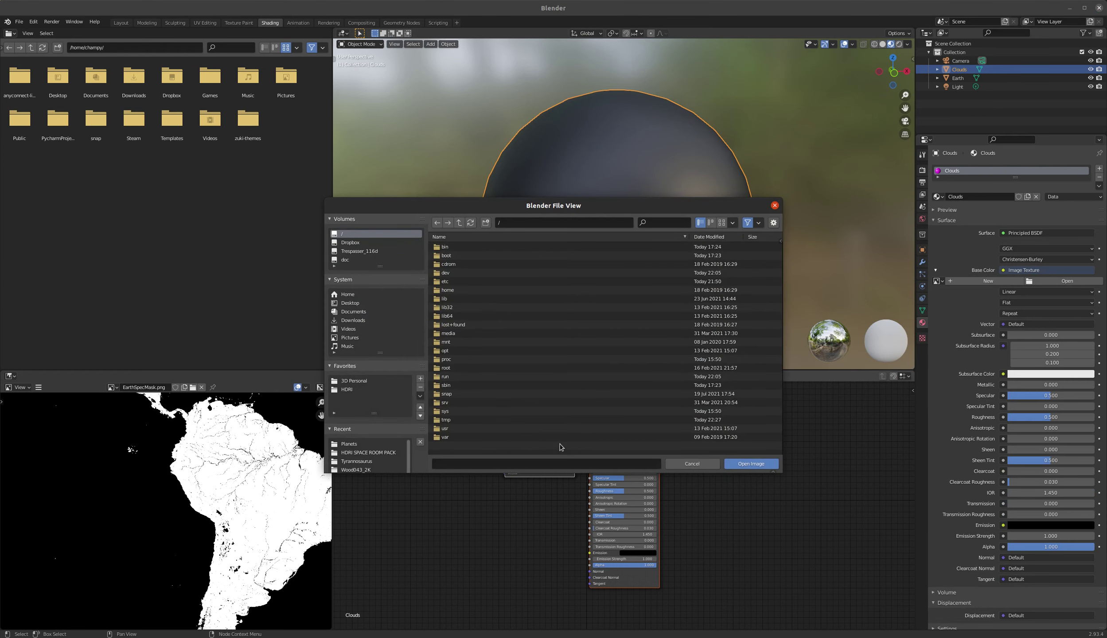
left_click(350, 444)
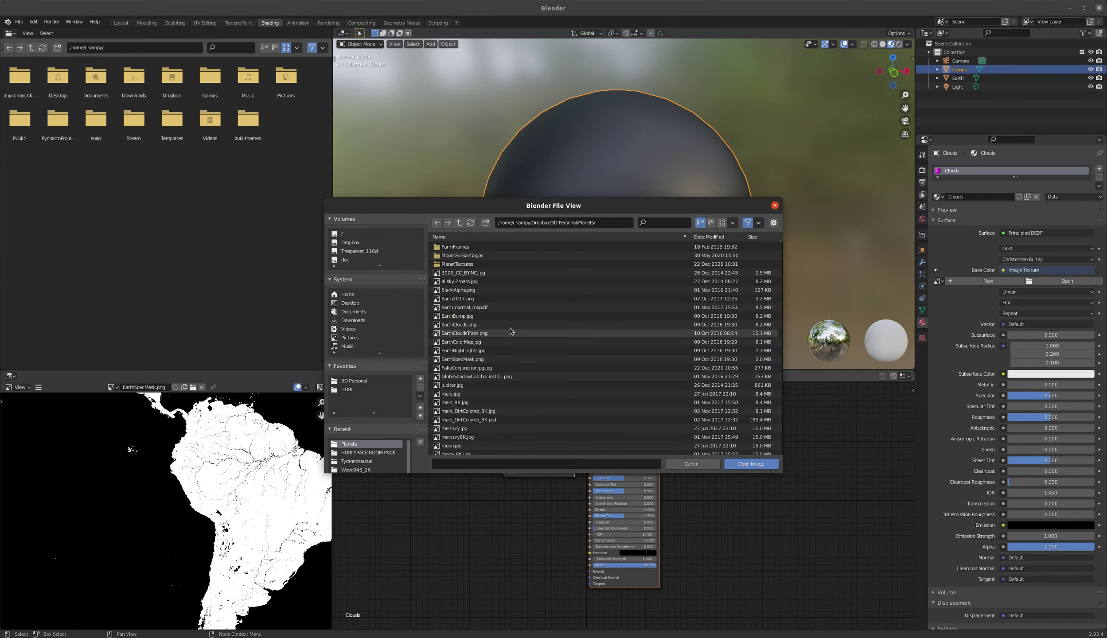
left_click(459, 325)
double_click(459, 325)
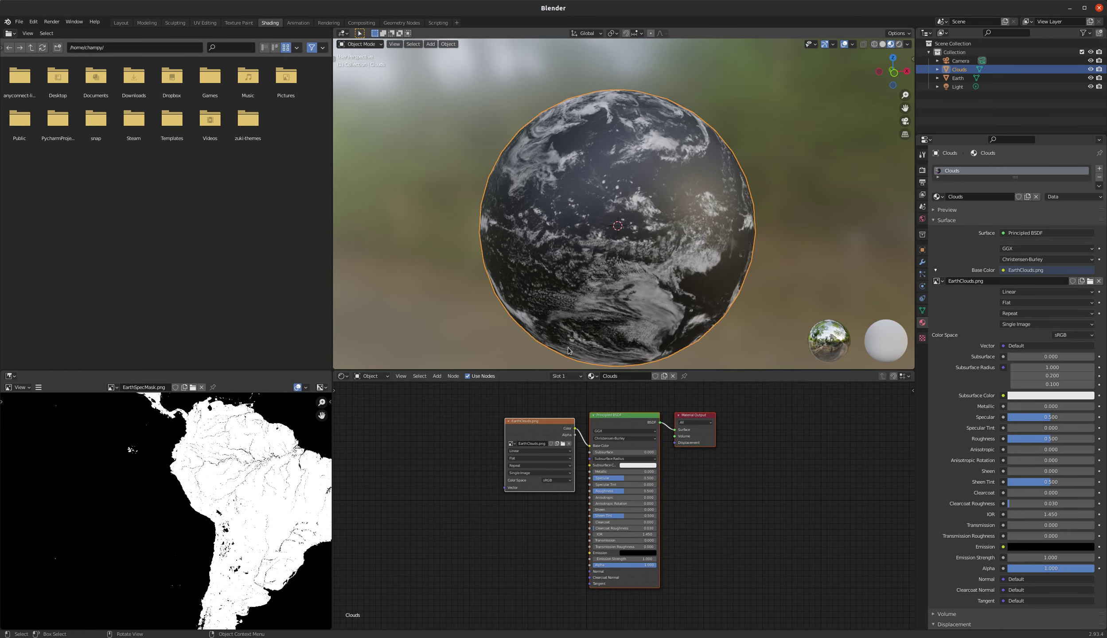
Duplicate the EarthClouds.png texture node below the original and set its color space to Non-Color
left_click_drag(545, 424, 504, 413)
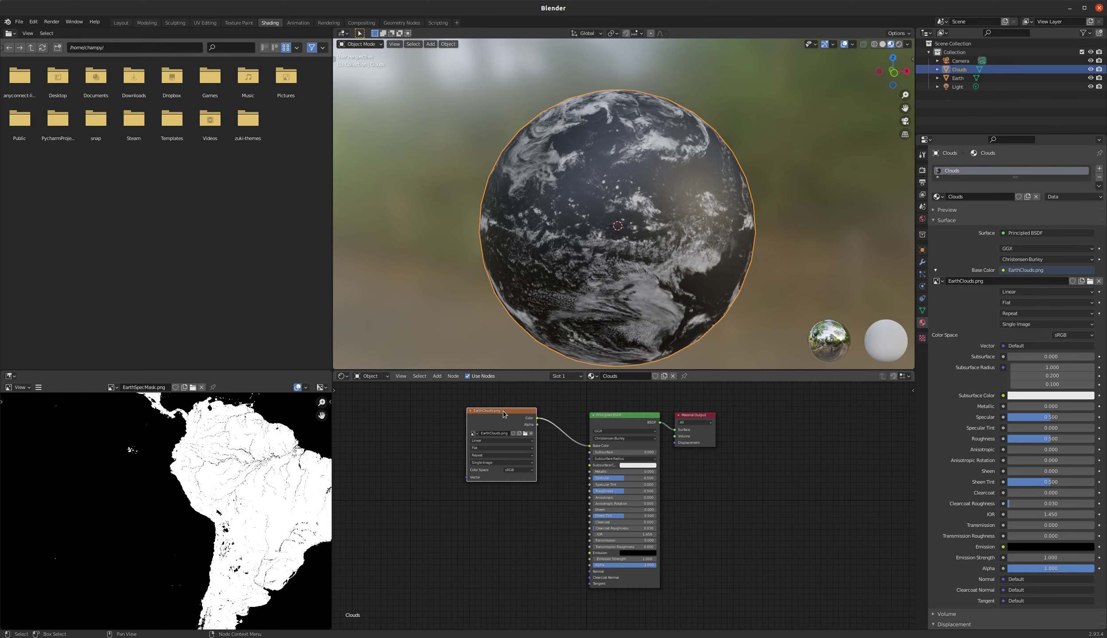
key("shift+d")
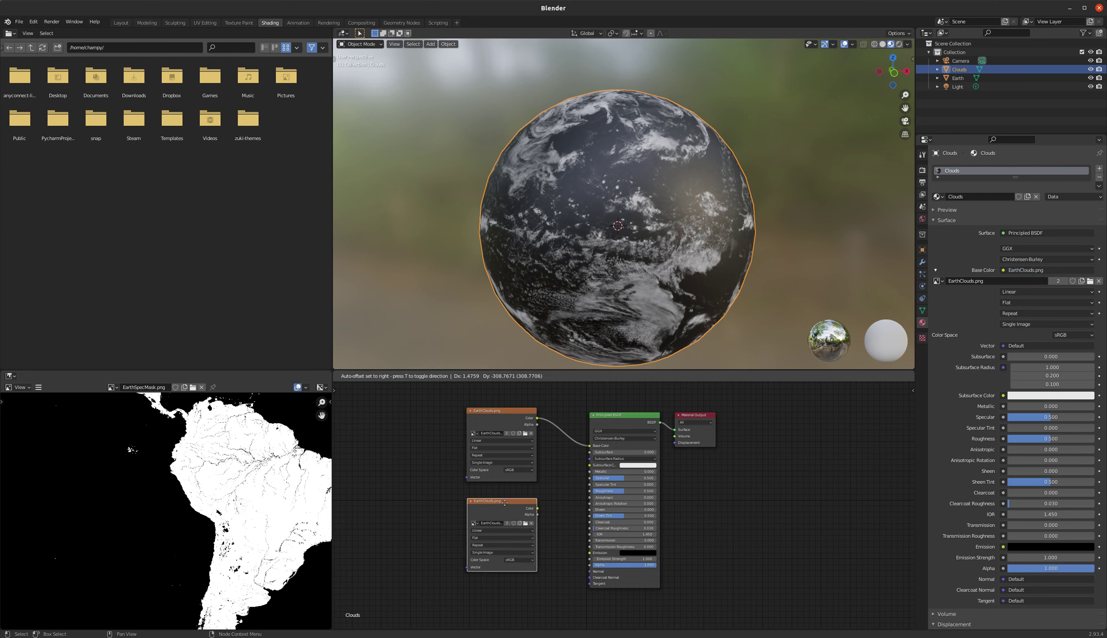
left_click(504, 510)
left_click(519, 560)
key("Return")
Load EarthCloudsTrans.png as Non-Color into the duplicated texture node and connect its Alpha output to the Principled BSDF's Alpha input
left_click(526, 524)
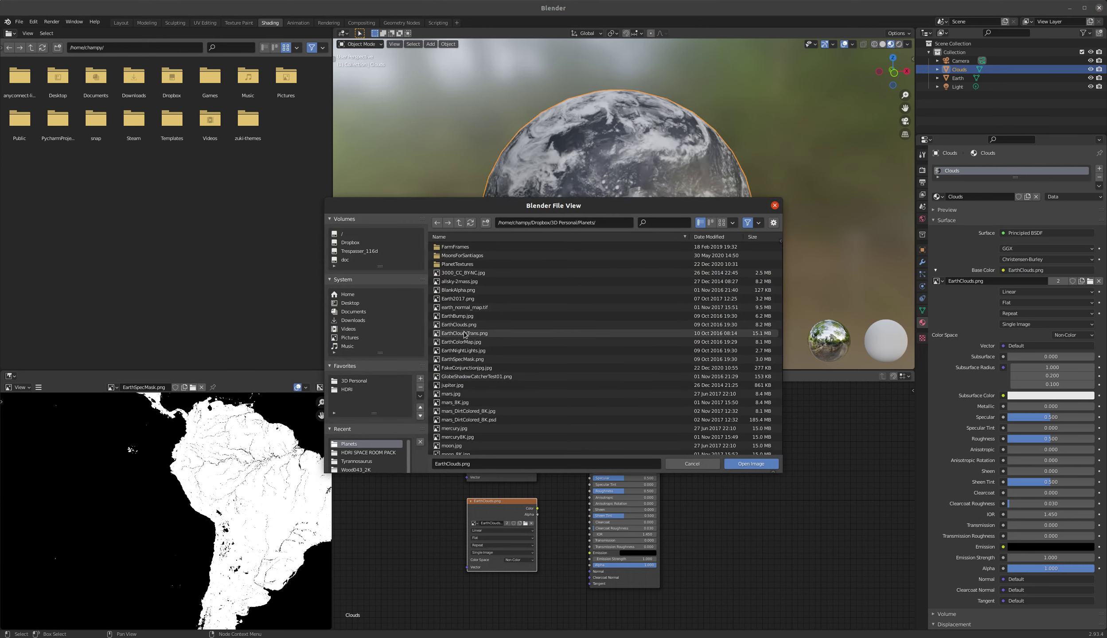
double_click(465, 333)
left_click(519, 560)
left_click(520, 589)
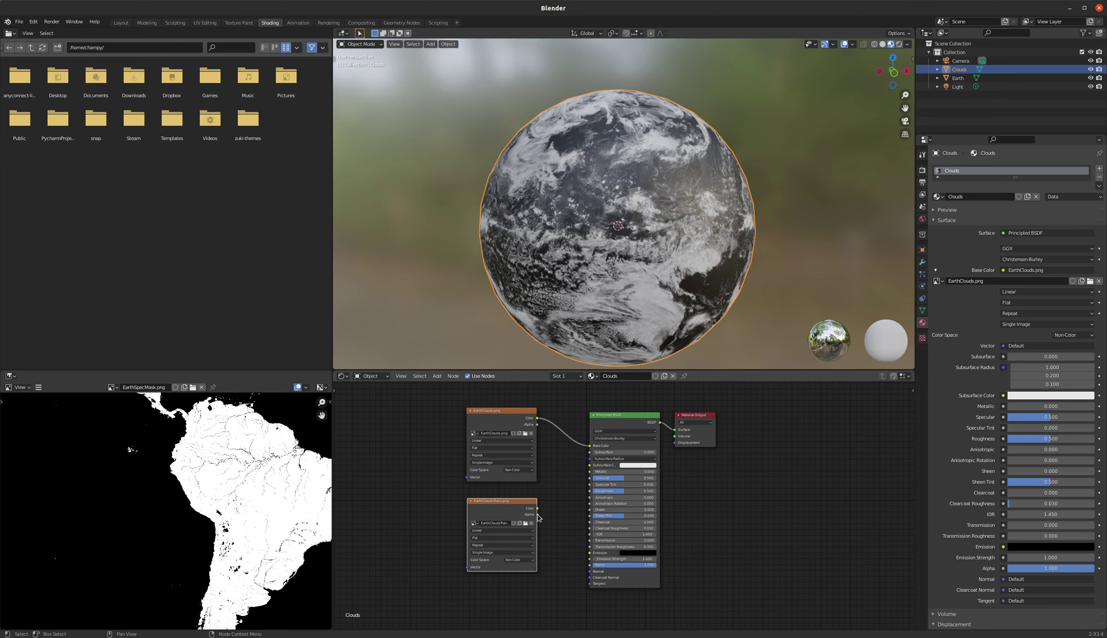
left_click_drag(538, 514, 589, 566)
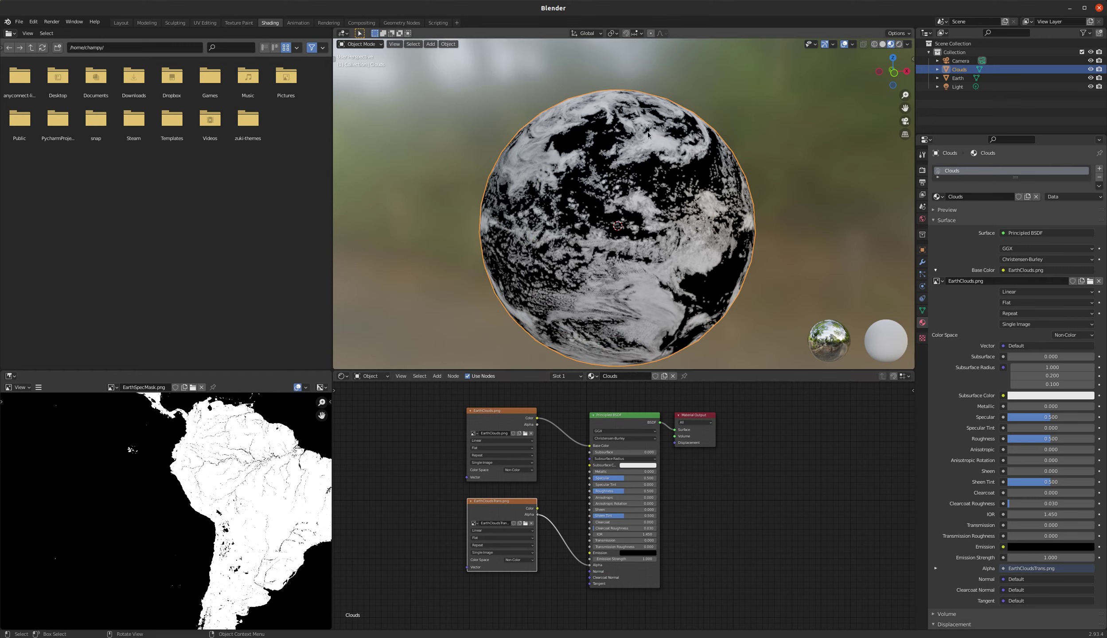
Examine the cloud layer over the Earth in rendered view, close up and from several angles
scroll(648, 134, "down", 2, "shift")
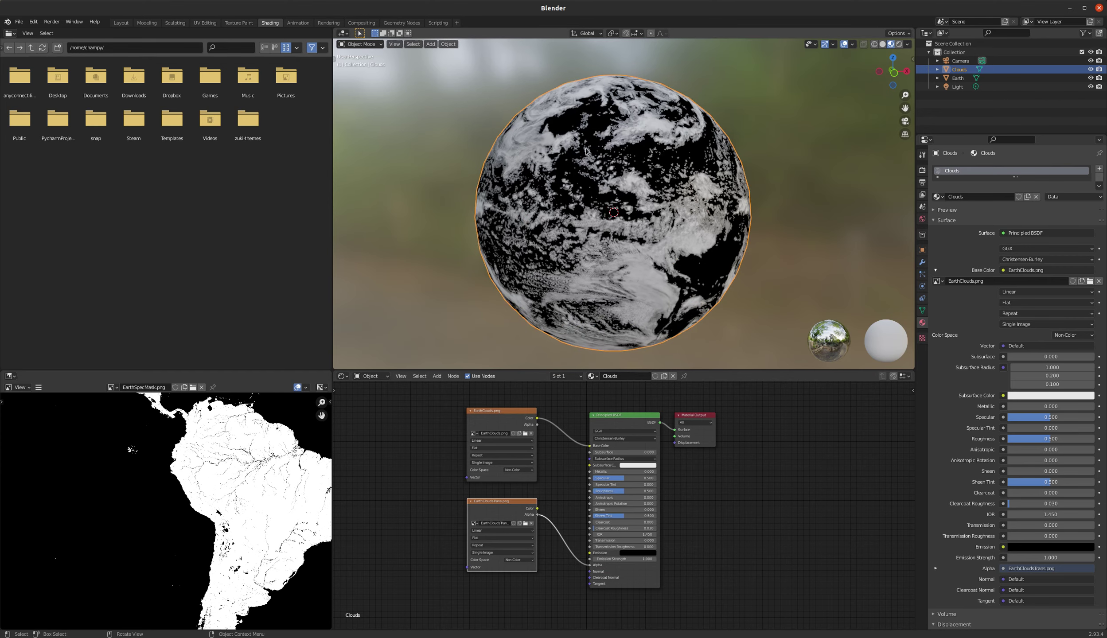
left_click(899, 43)
mouse_move(703, 132)
middle_mouse_down()
mouse_move(692, 182)
mouse_move(574, 231)
mouse_move(630, 220)
middle_mouse_up()
scroll(629, 220, "up", 5)
scroll(637, 214, "up", 2)
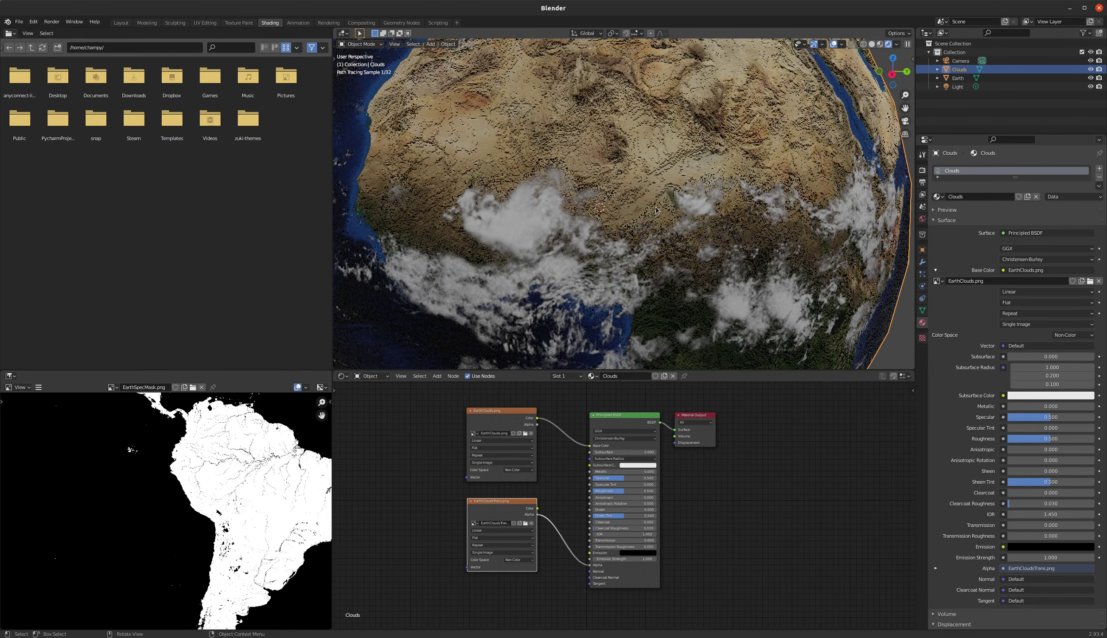
scroll(660, 210, "down", 4)
middle_click_drag(660, 210, 731, 182)
scroll(731, 182, "up", 6)
scroll(715, 183, "down", 2)
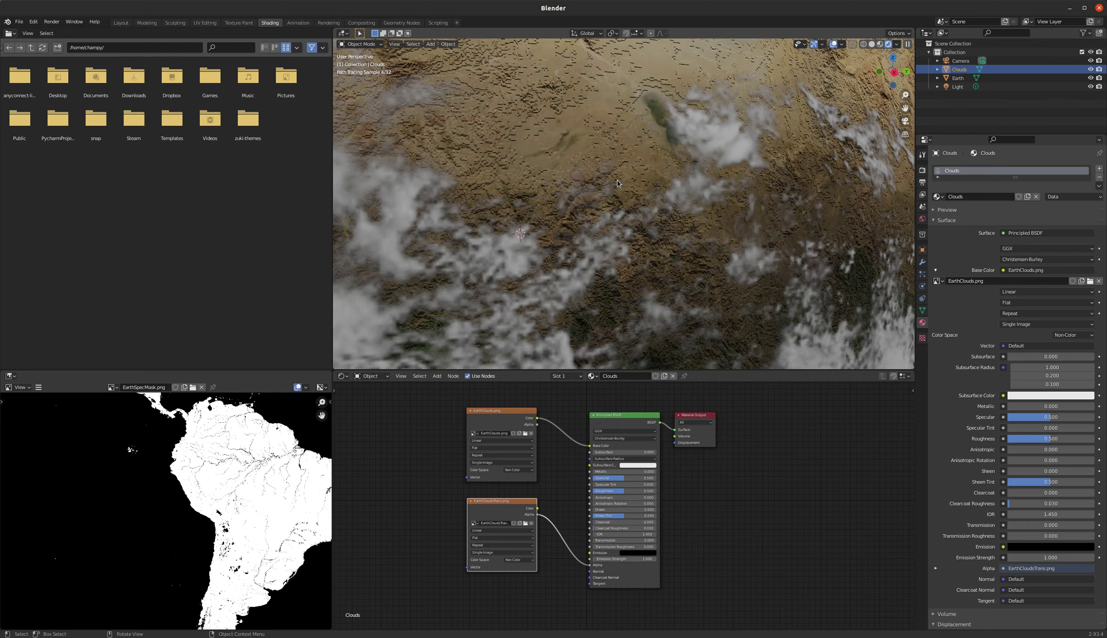
scroll(625, 203, "down", 6)
middle_click_drag(659, 238, 582, 288)
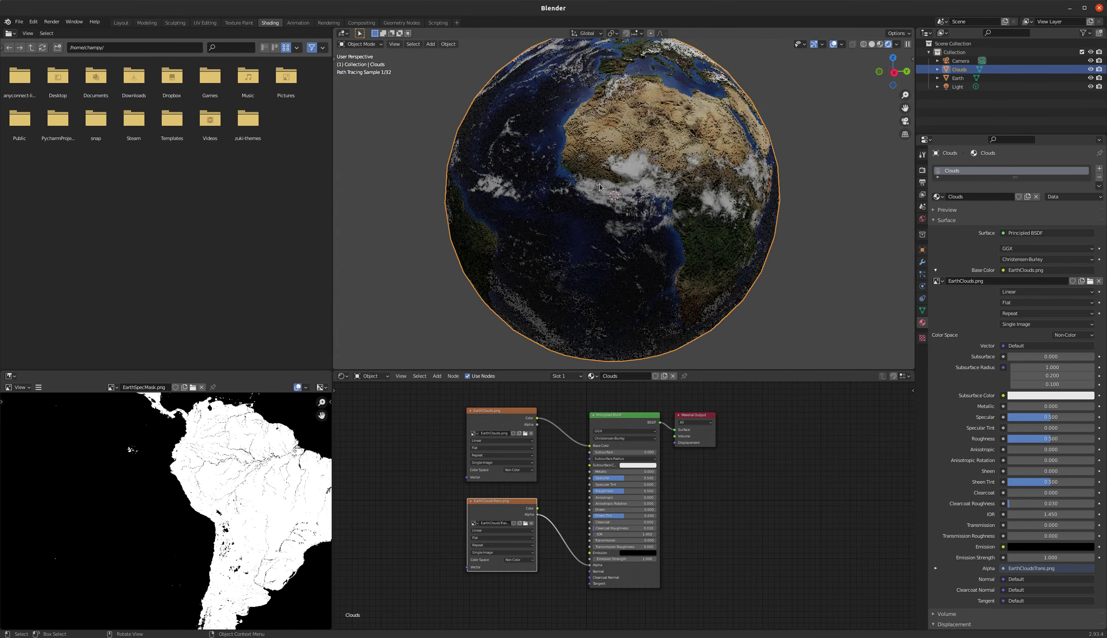
scroll(581, 288, "down", 1)
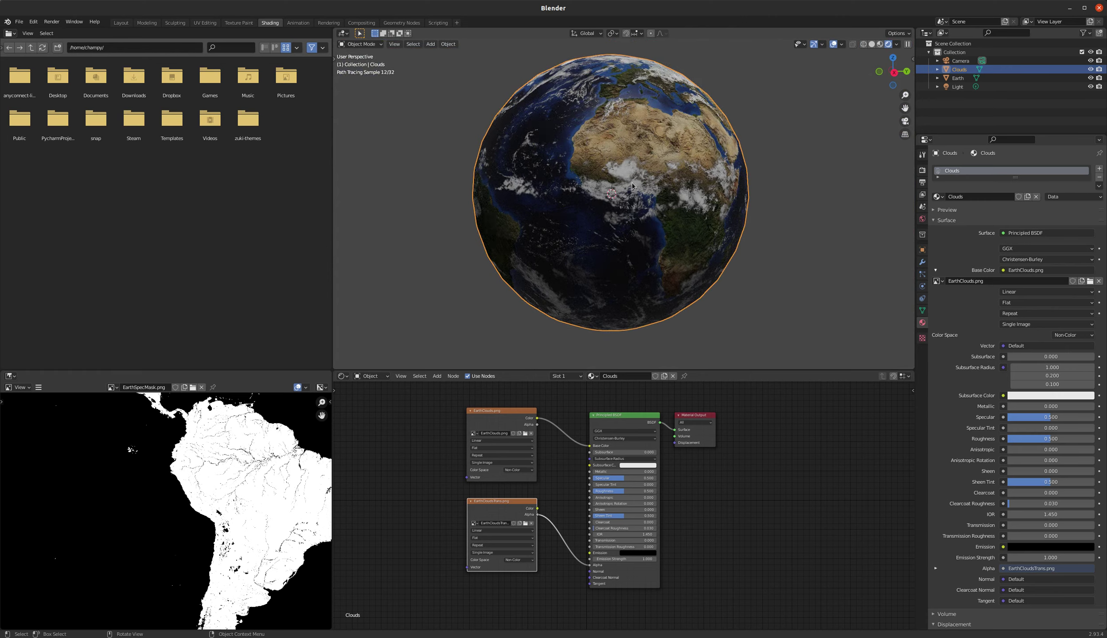
In the Layout workspace's rendered view, give the World color an Environment Texture using Space_hdri.png from the Planets folder
left_click(121, 23)
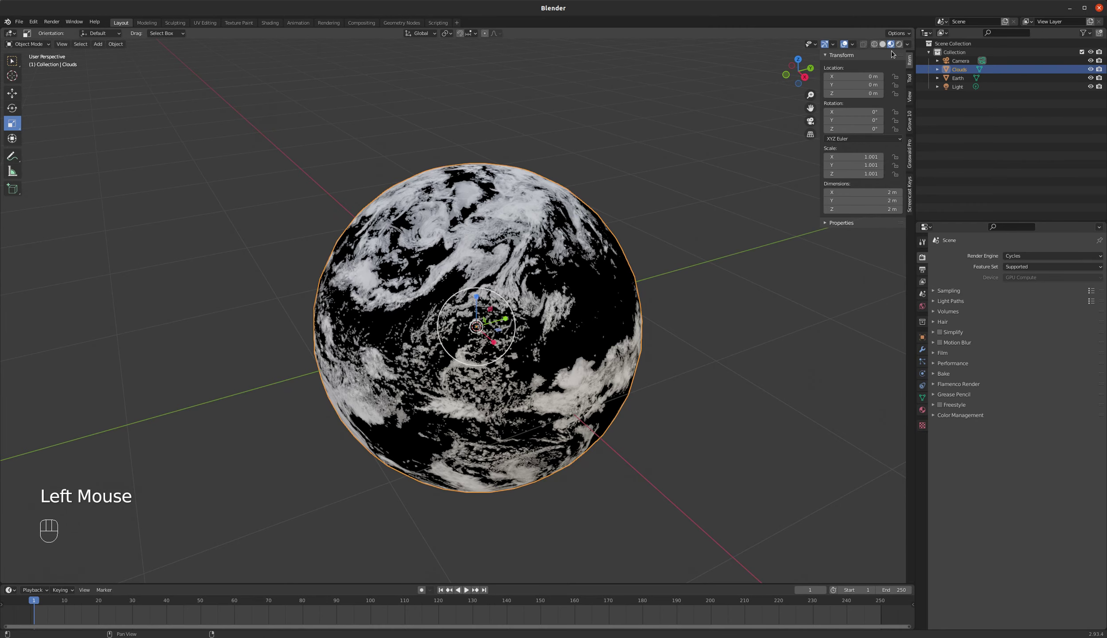
left_click(510, 207)
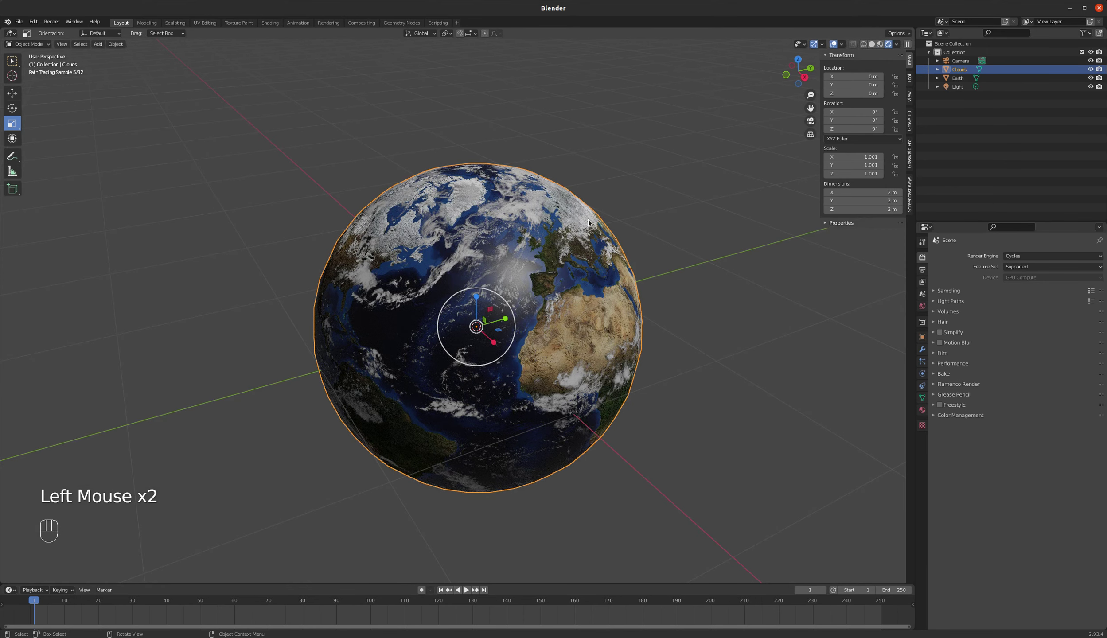
left_click(922, 306)
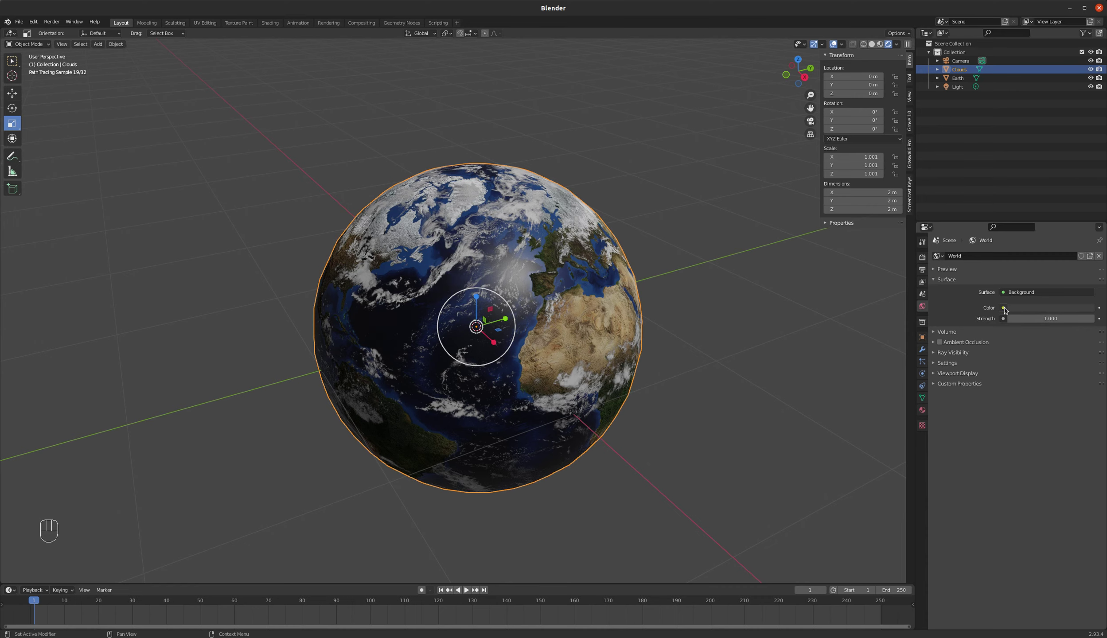
left_click(1003, 307)
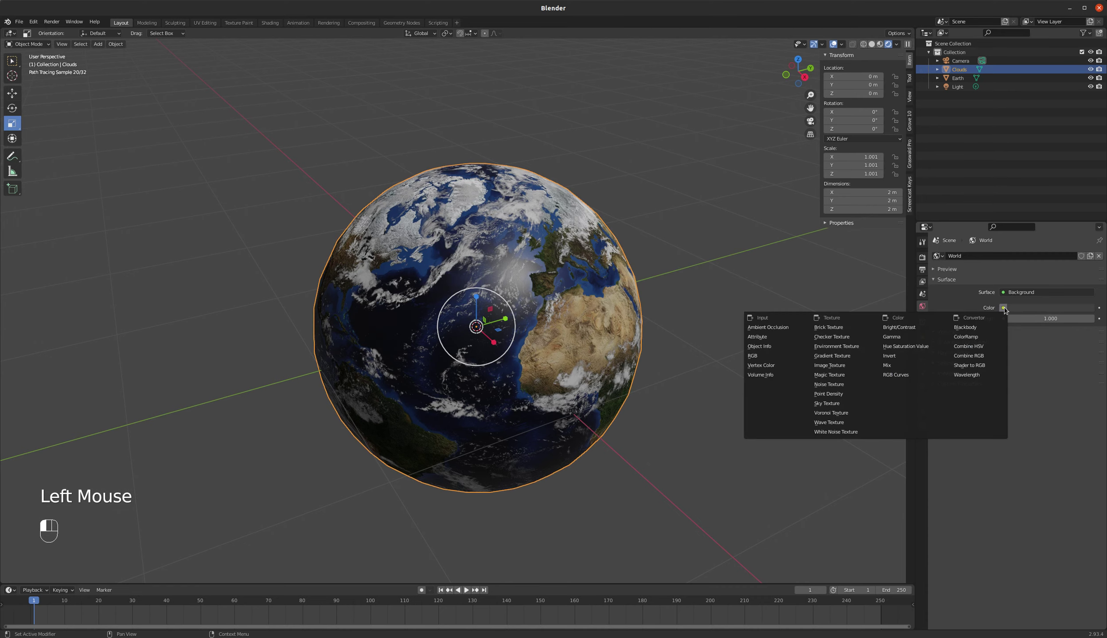
left_click(846, 346)
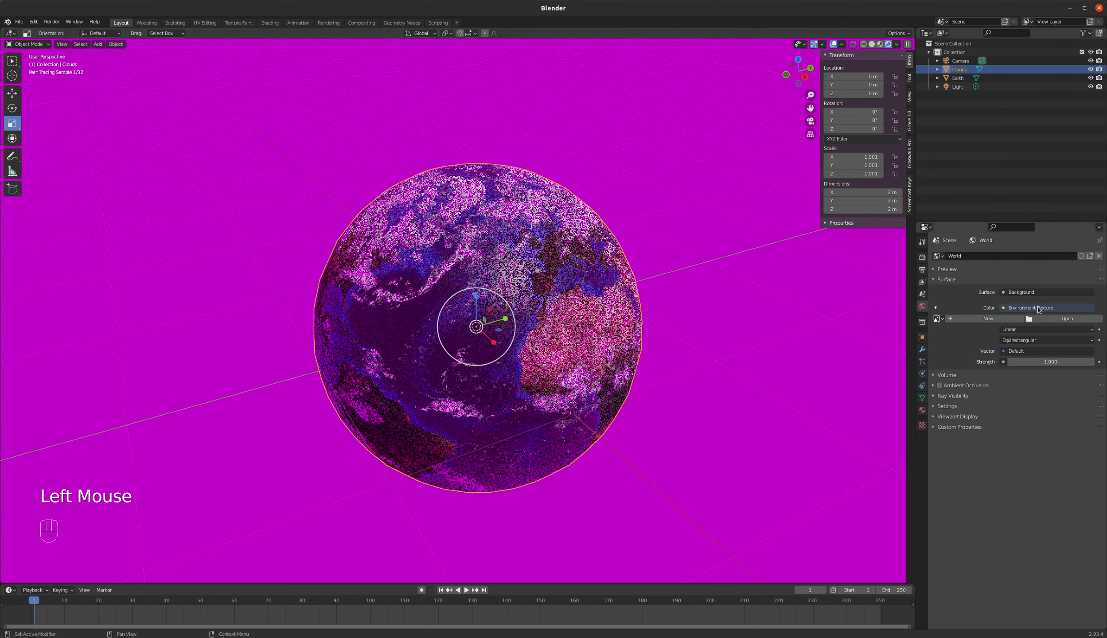
left_click(1067, 319)
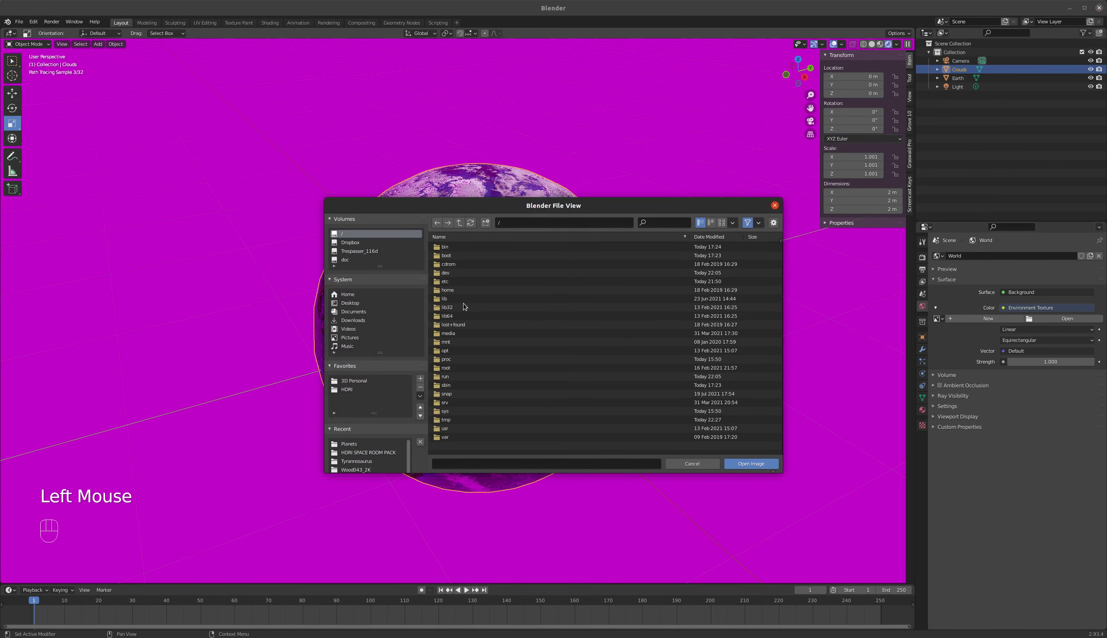
left_click(361, 444)
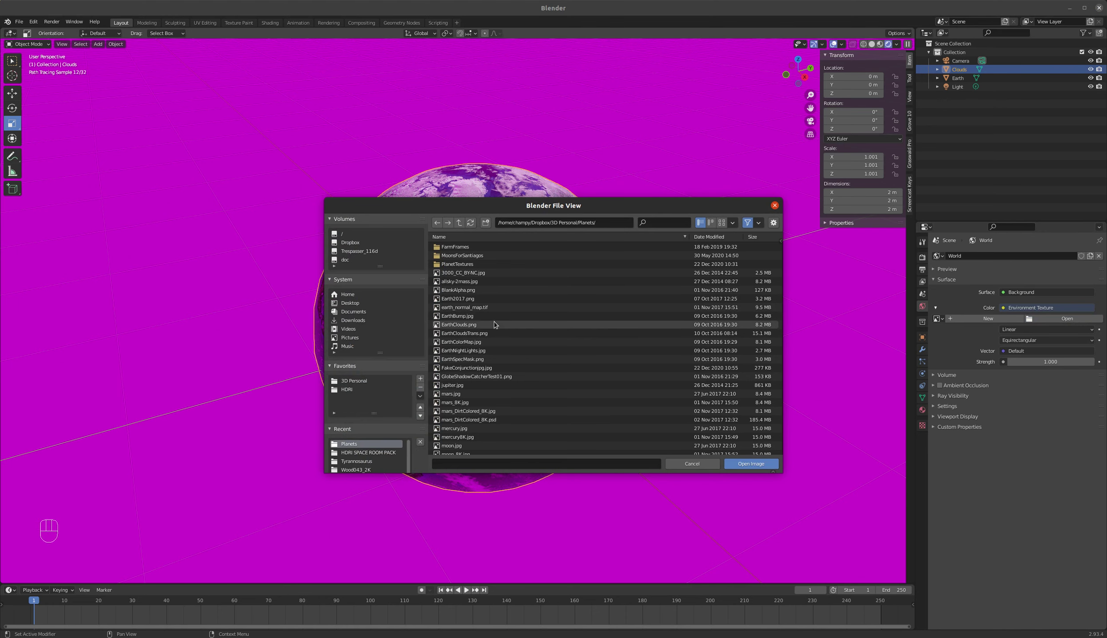
scroll(494, 321, "down", 3)
scroll(494, 325, "down", 10)
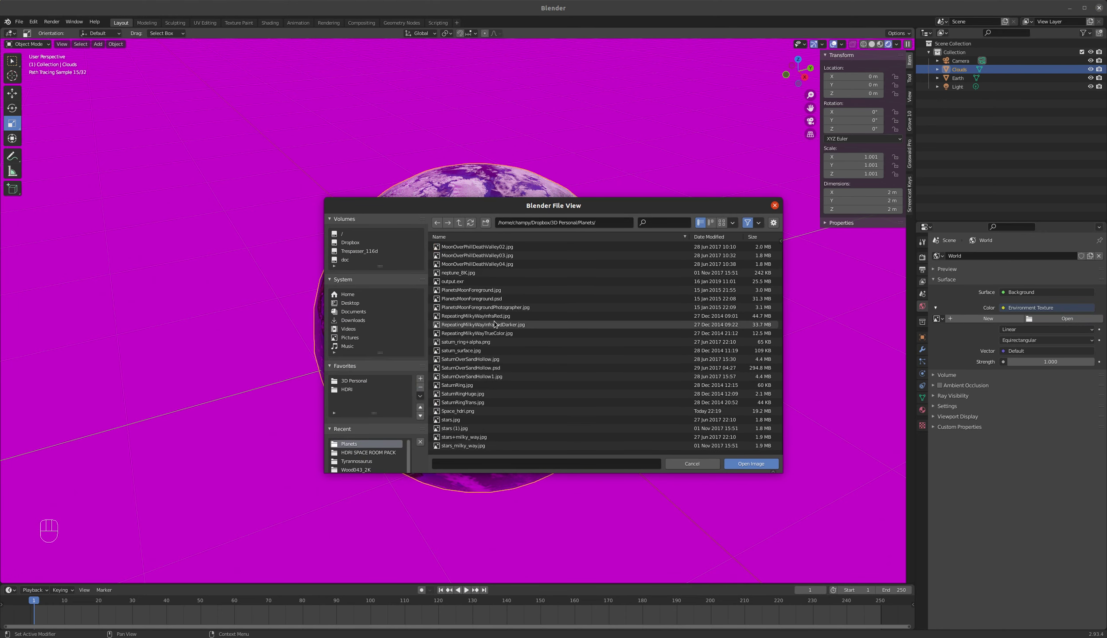
double_click(458, 411)
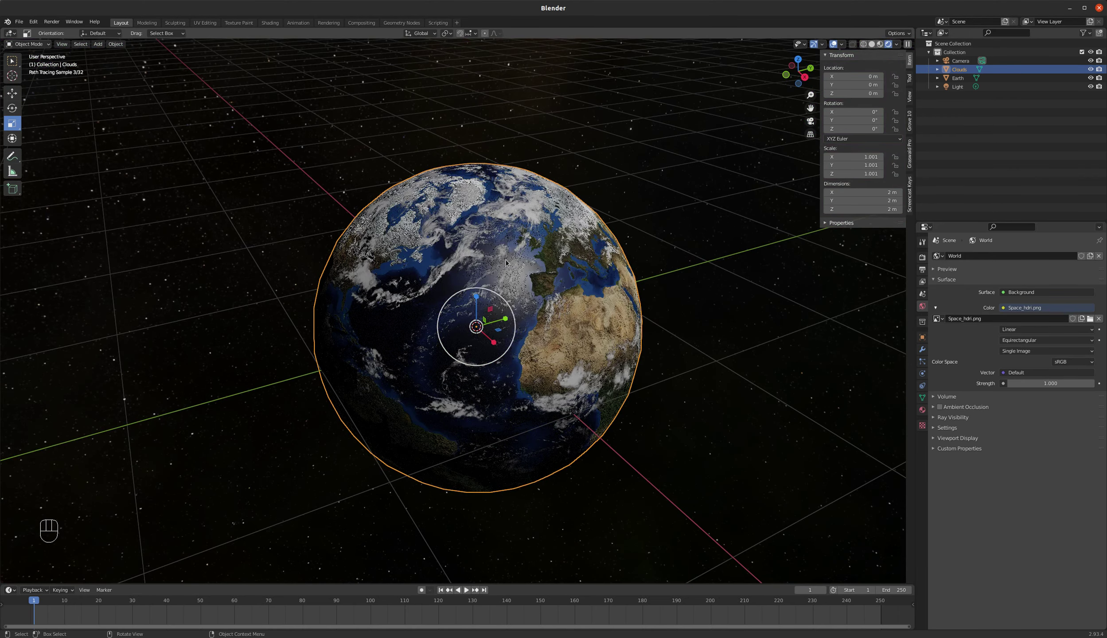
Compare the starry background around the Earth in orthographic and perspective views
mouse_move(505, 262)
middle_mouse_down()
mouse_move(552, 240)
mouse_move(534, 238)
mouse_move(658, 243)
mouse_move(617, 252)
mouse_move(584, 235)
mouse_move(541, 239)
middle_mouse_up()
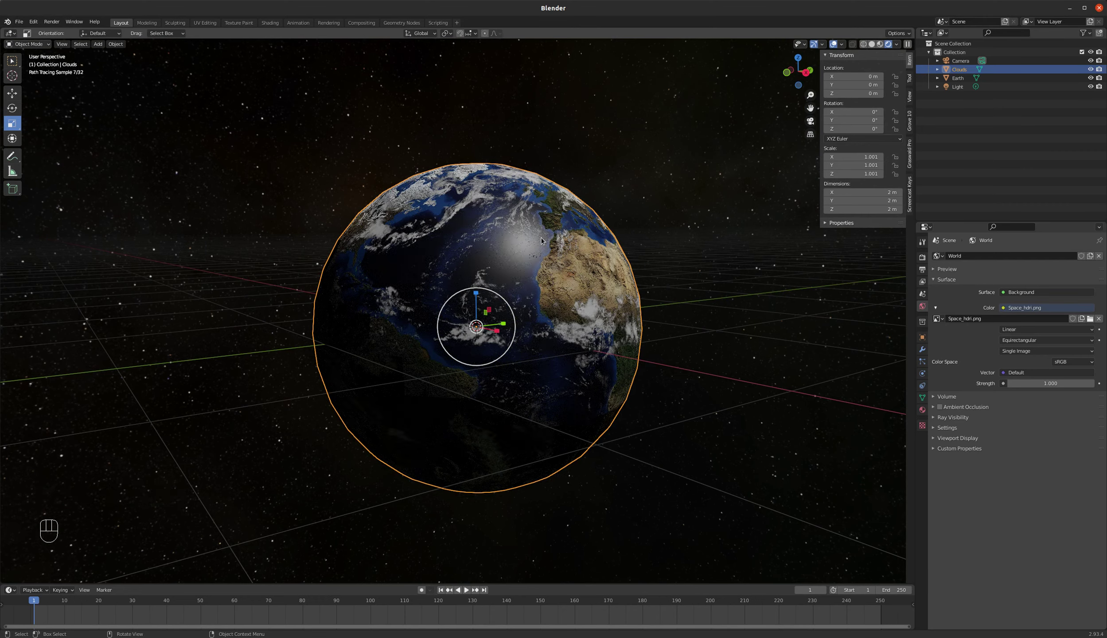
key("KP_5")
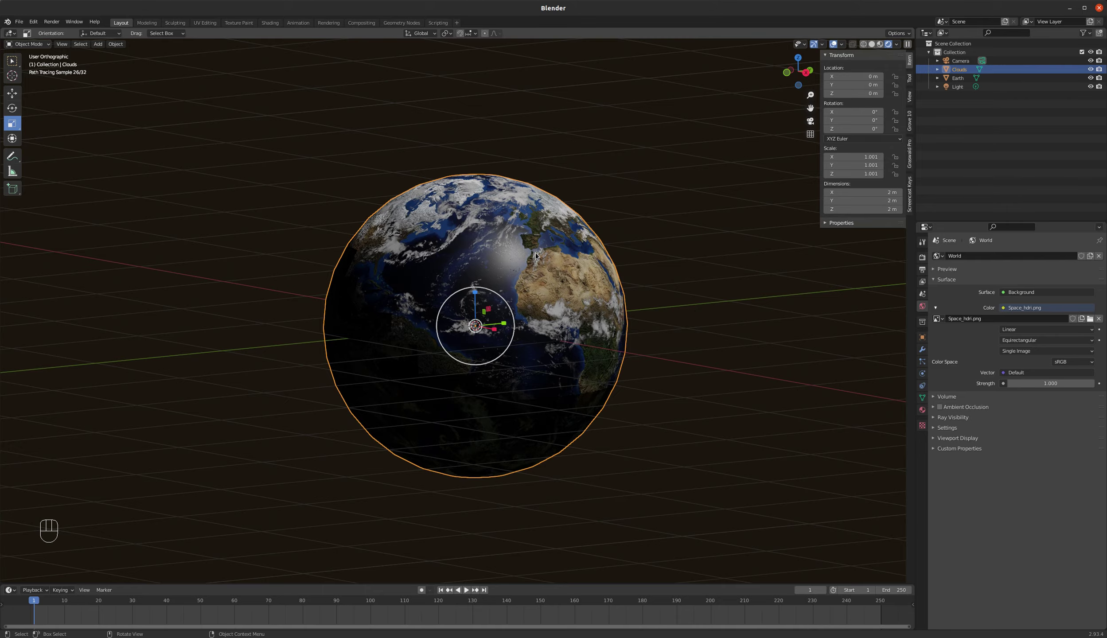
mouse_move(515, 233)
middle_mouse_down()
mouse_move(640, 242)
mouse_move(517, 242)
middle_mouse_up()
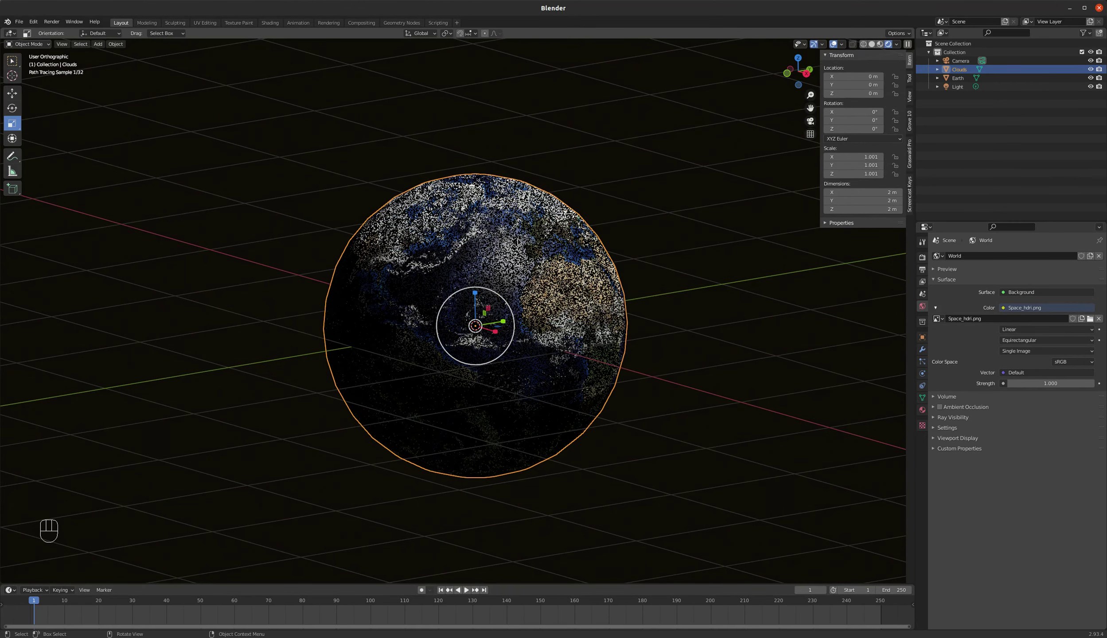
key("KP_5")
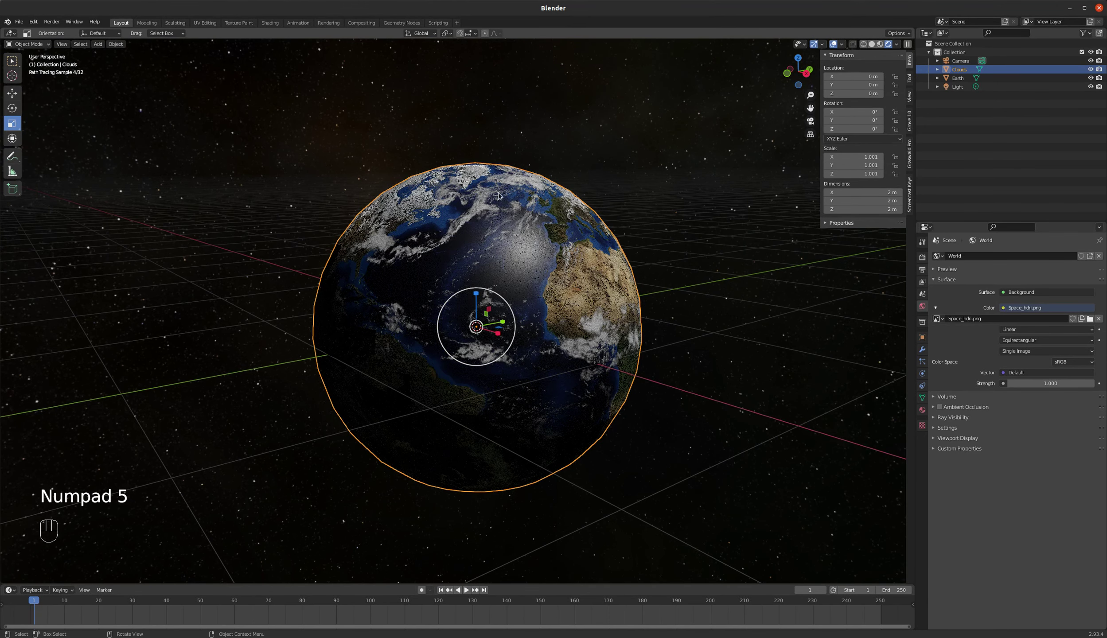
middle_click_drag(500, 197, 468, 213)
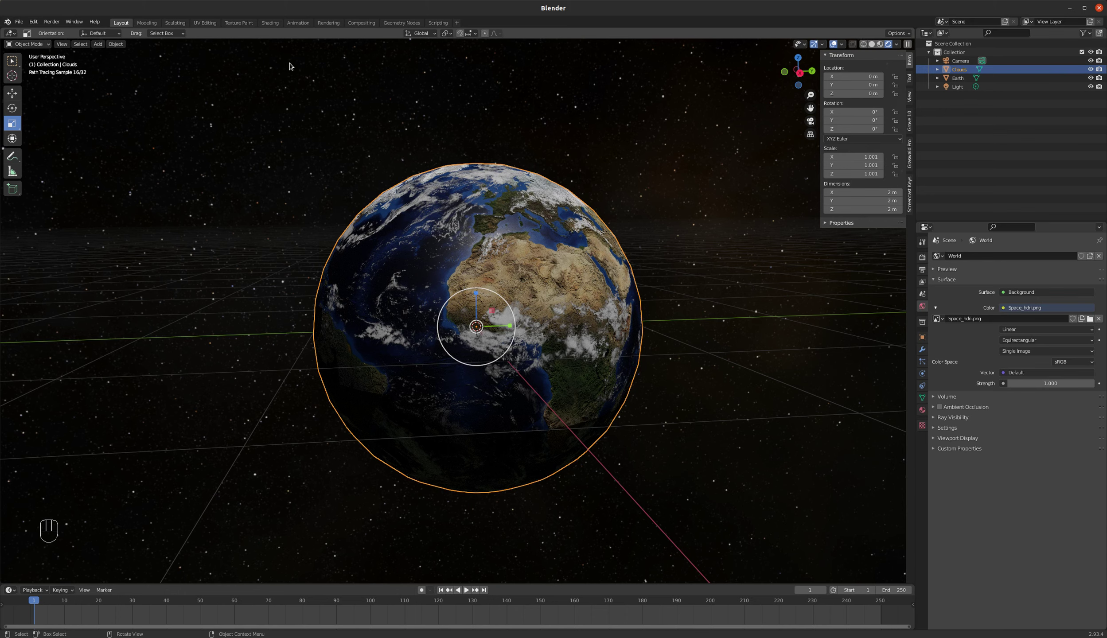
Enable nodes in the Compositing workspace and turn on the view layer's Denoising Data pass
left_click(362, 23)
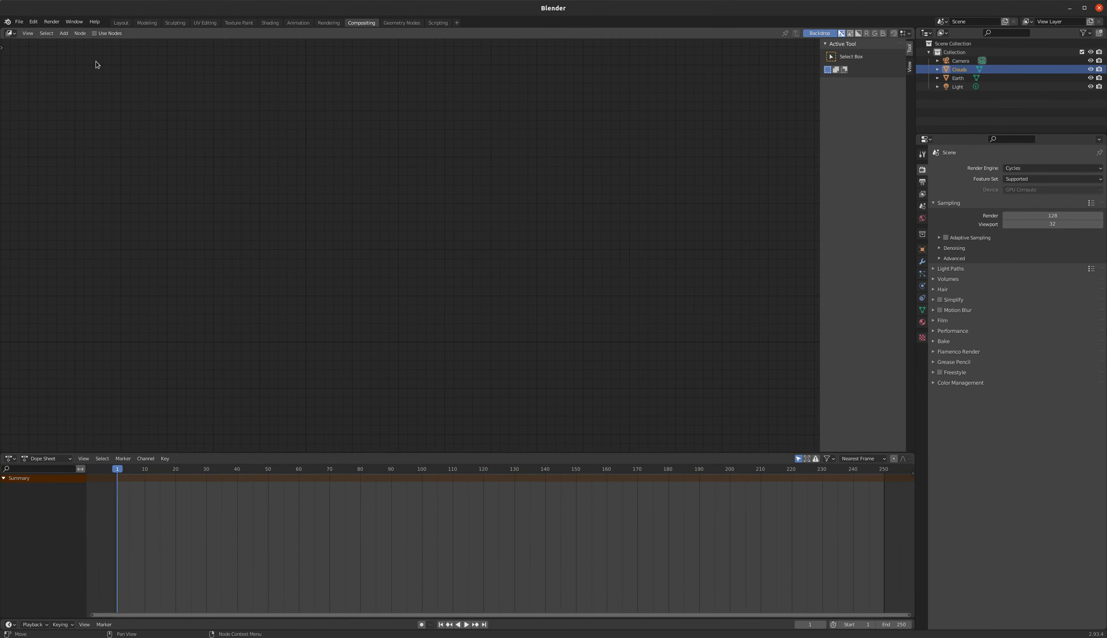
left_click(94, 34)
left_click_drag(342, 172, 299, 159)
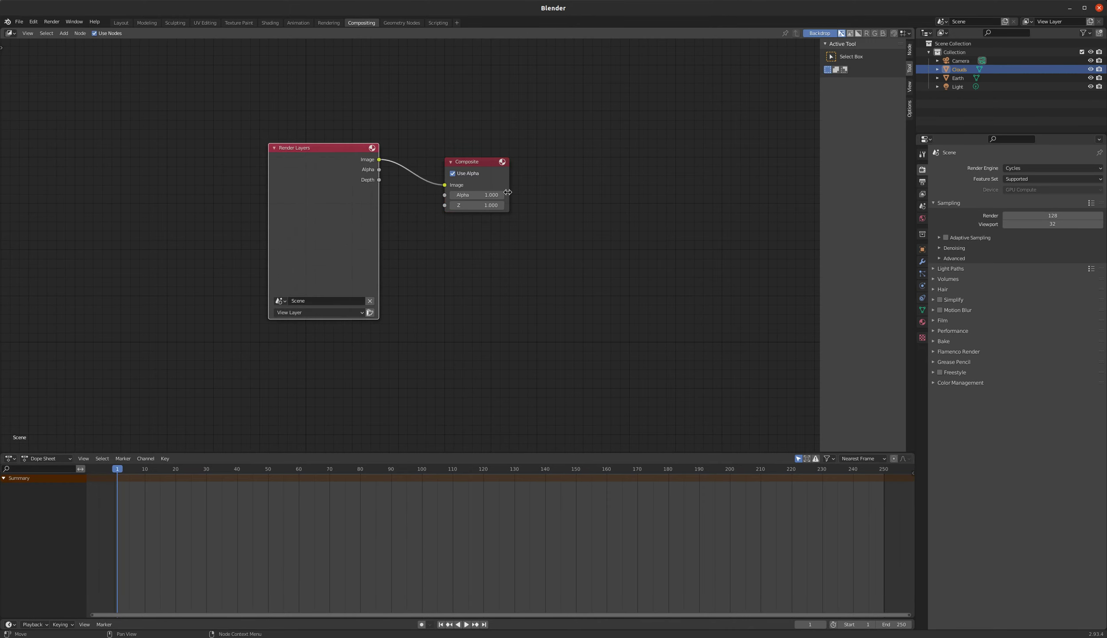
left_click_drag(482, 167, 487, 164)
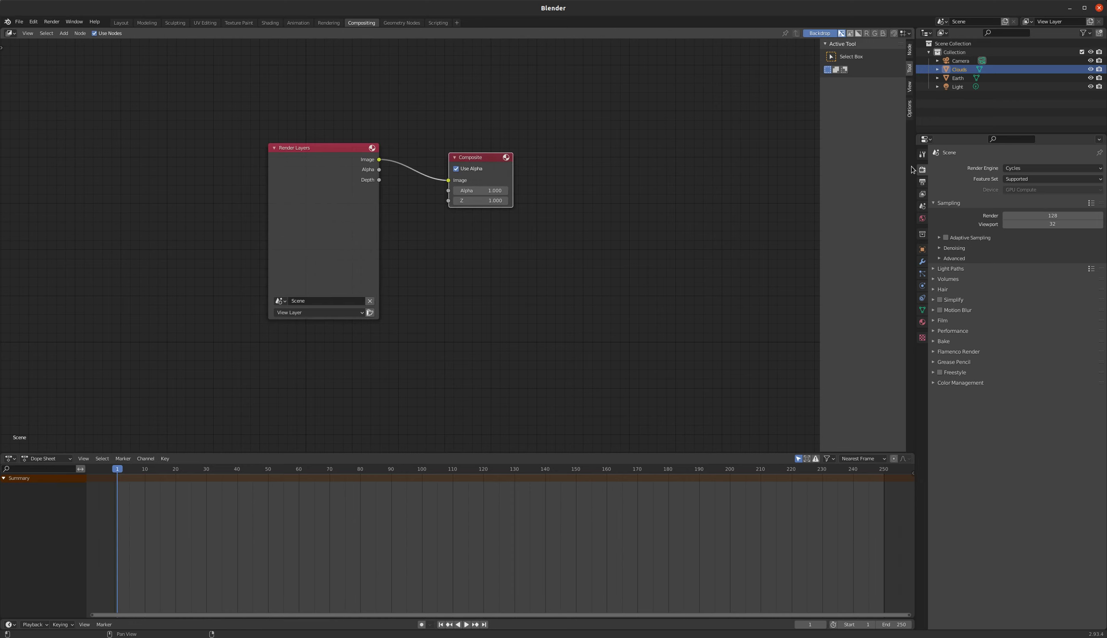
left_click(923, 195)
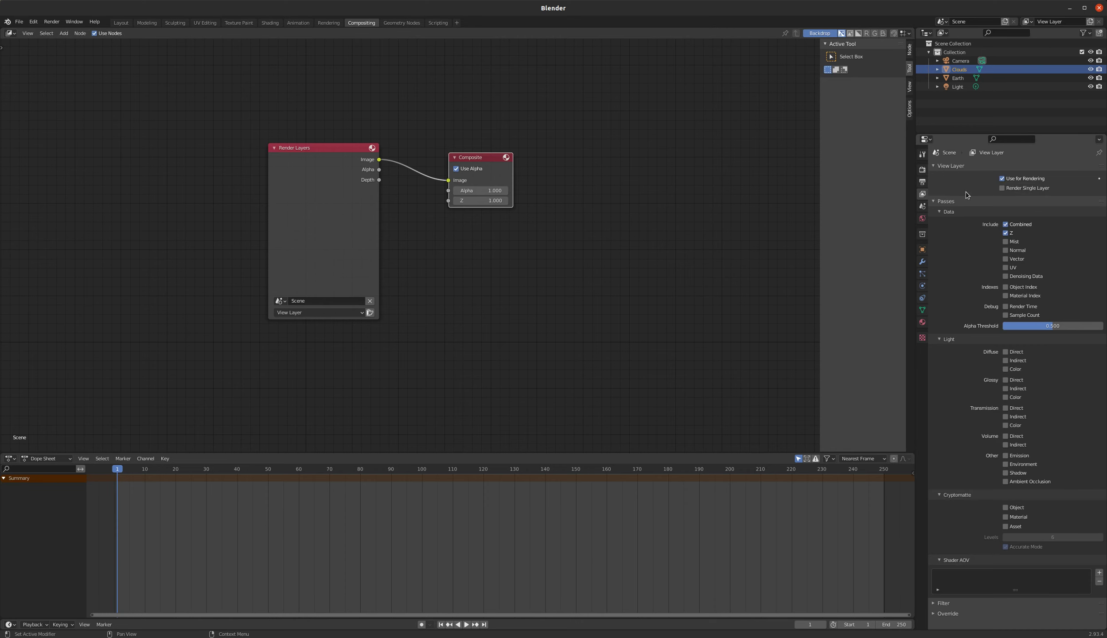
left_click(1006, 276)
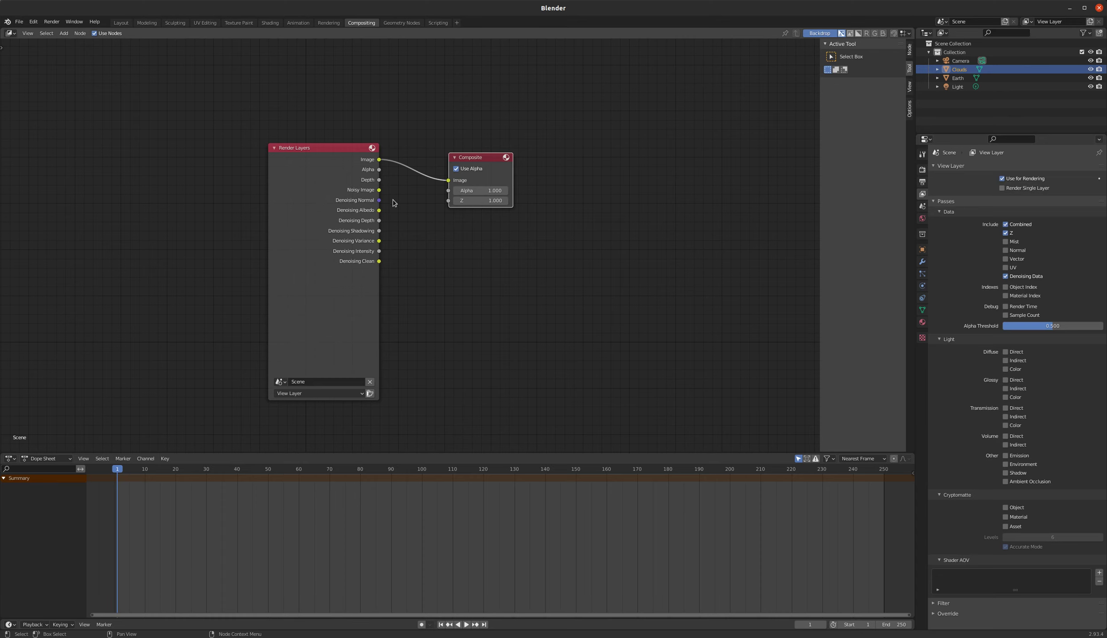
Move the Composite node away from Render Layers and insert a Denoise filter node into the Image link between them
left_click_drag(474, 160, 544, 162)
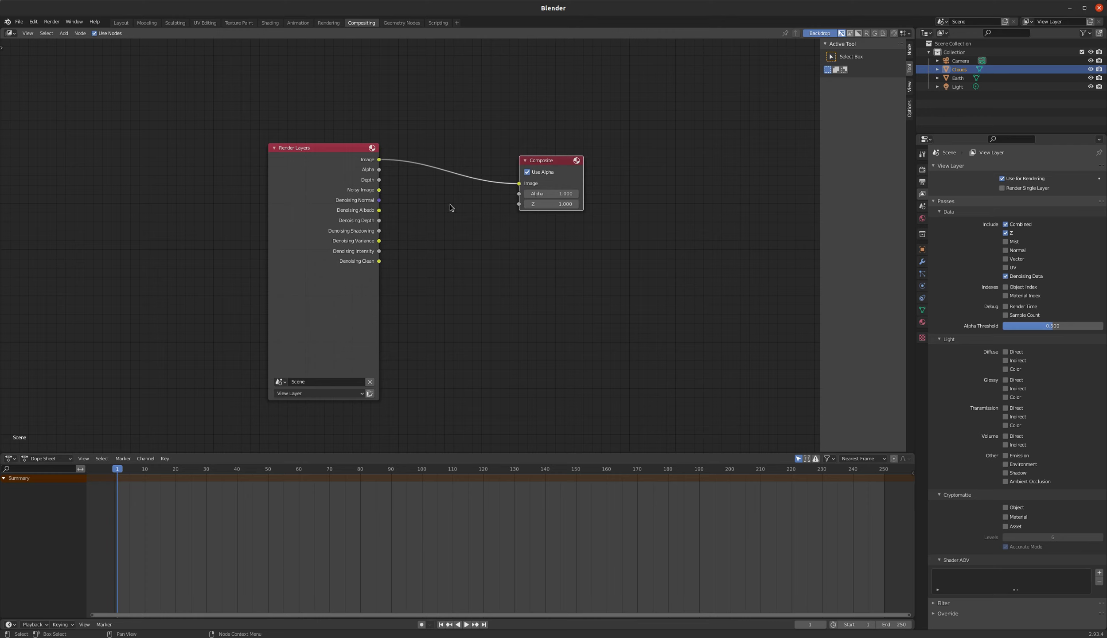
key("shift+a")
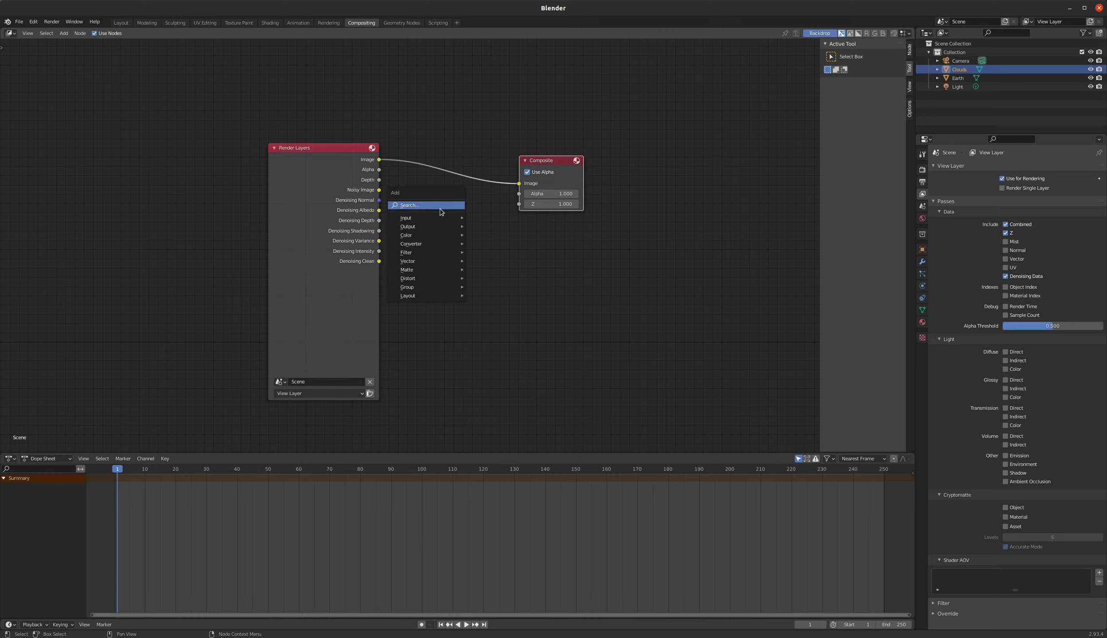
mouse_move(411, 255)
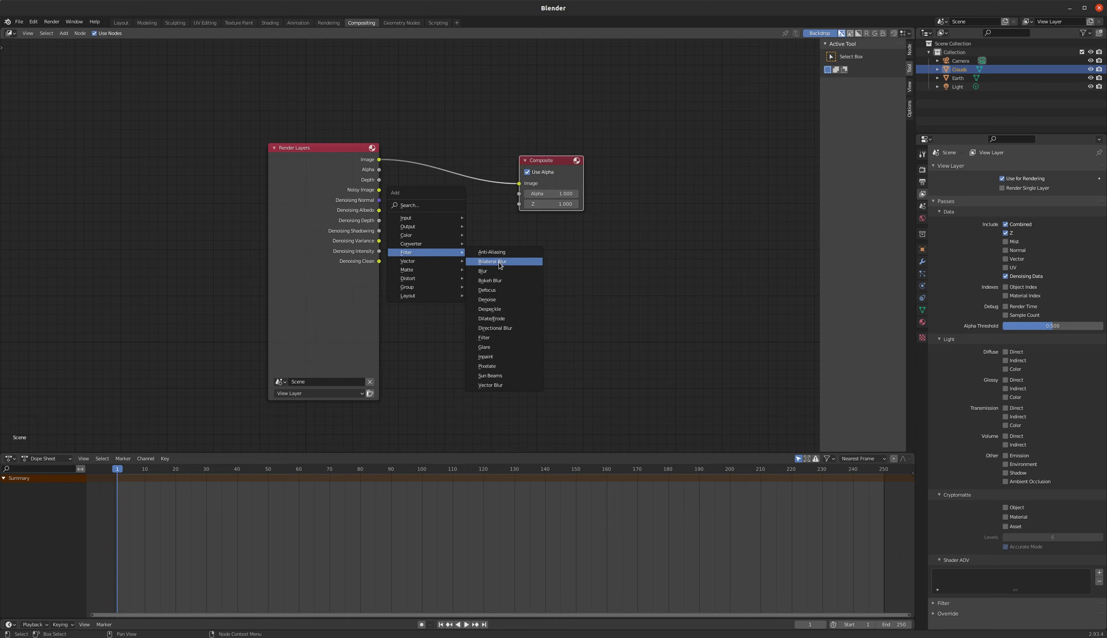
left_click(487, 299)
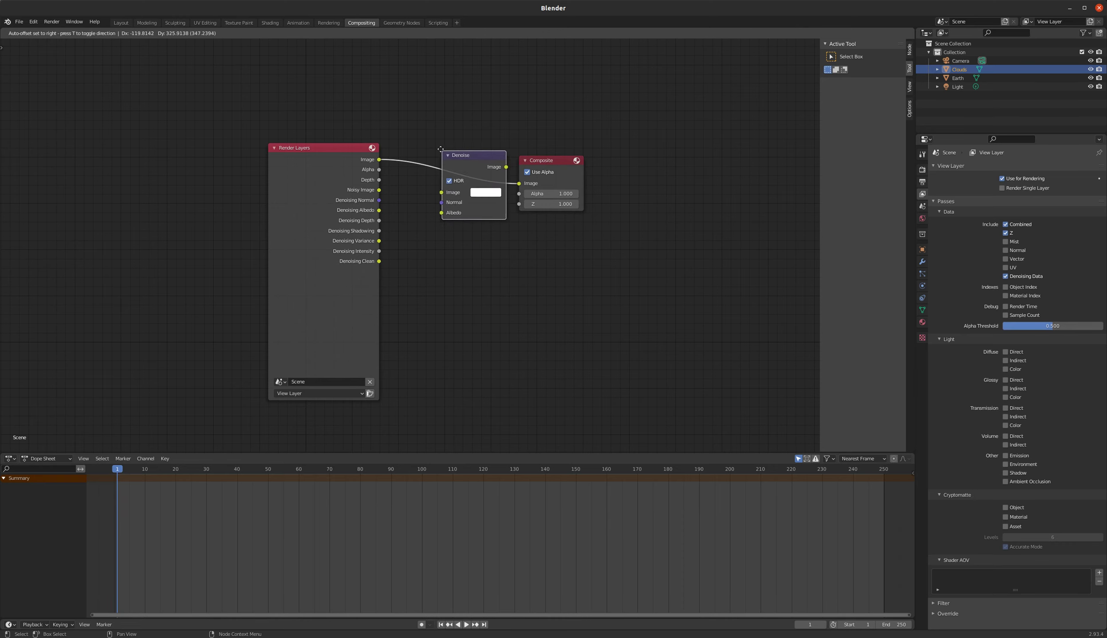
left_click(439, 151)
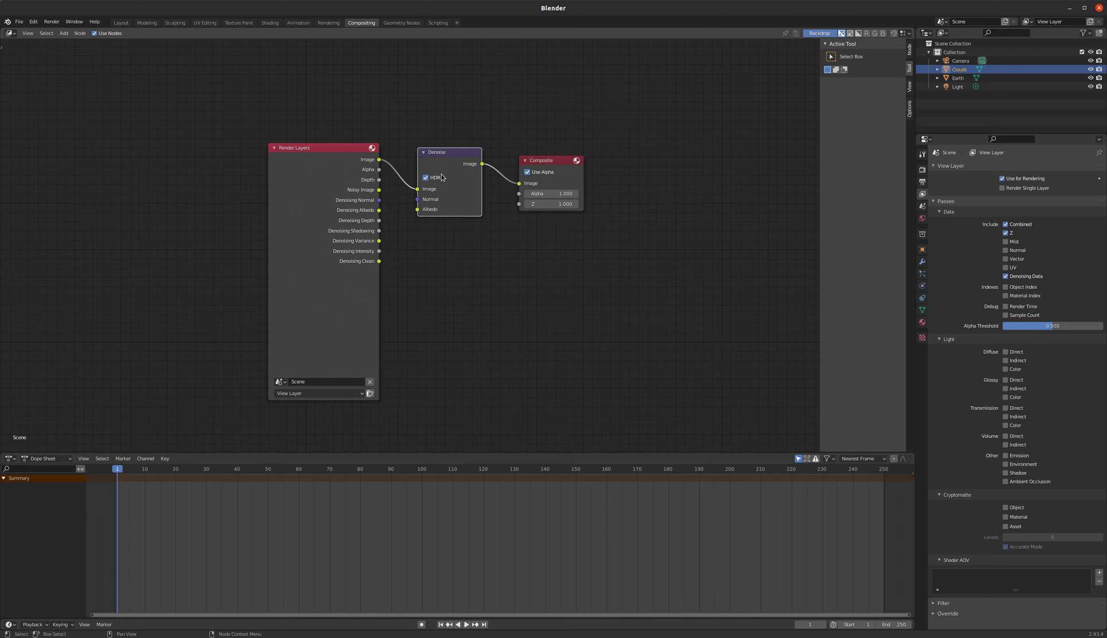
Check the Cycles denoising options in the scene's render sampling settings
left_click(922, 171)
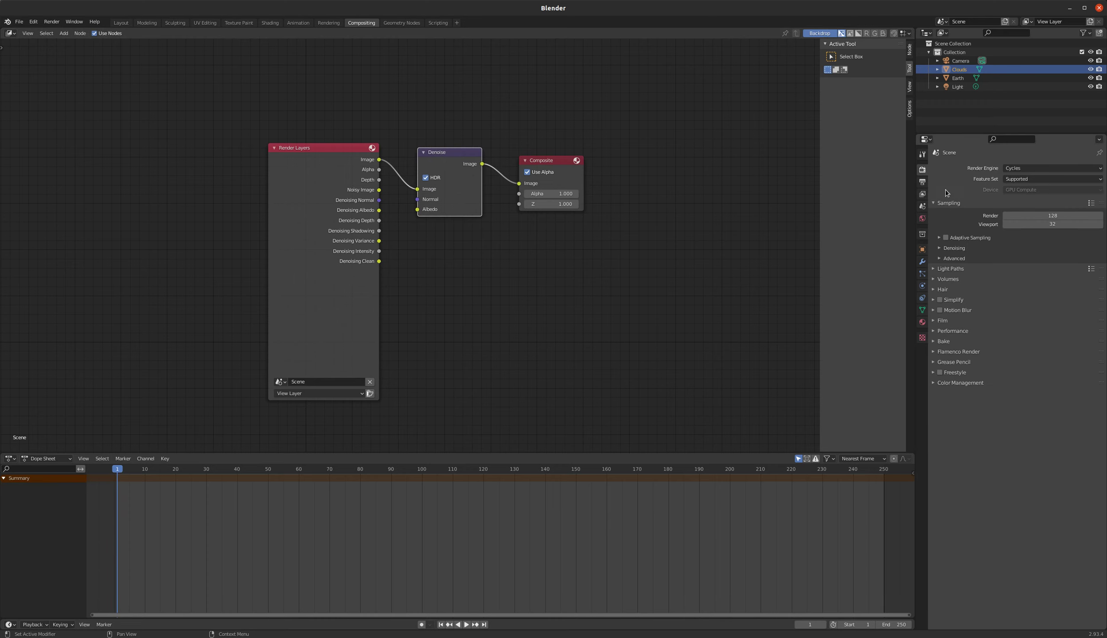
left_click(943, 249)
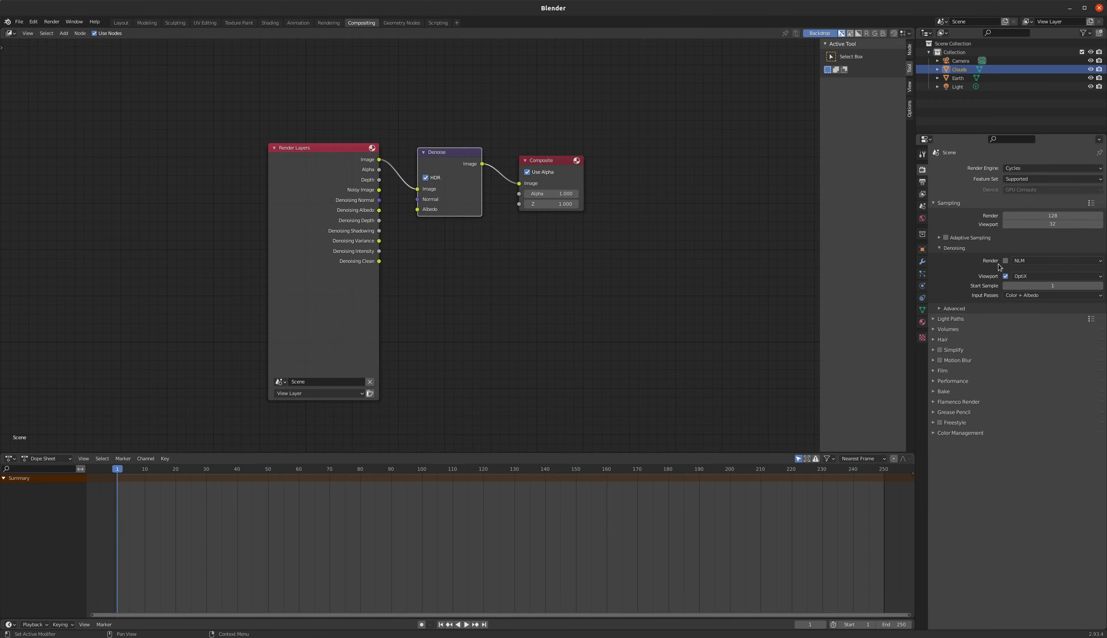
left_click(941, 249)
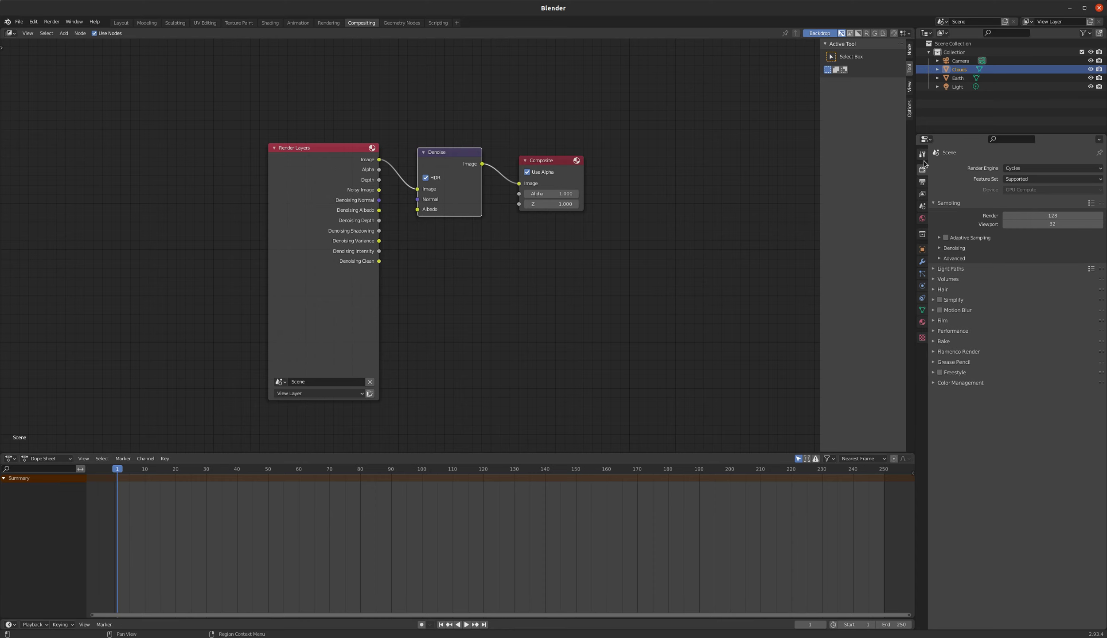
Connect Denoising Normal and Denoising Albedo to the Denoise node's Normal and Albedo inputs, and space the nodes to make room before Composite
left_click_drag(450, 153, 457, 145)
left_click_drag(379, 200, 424, 201)
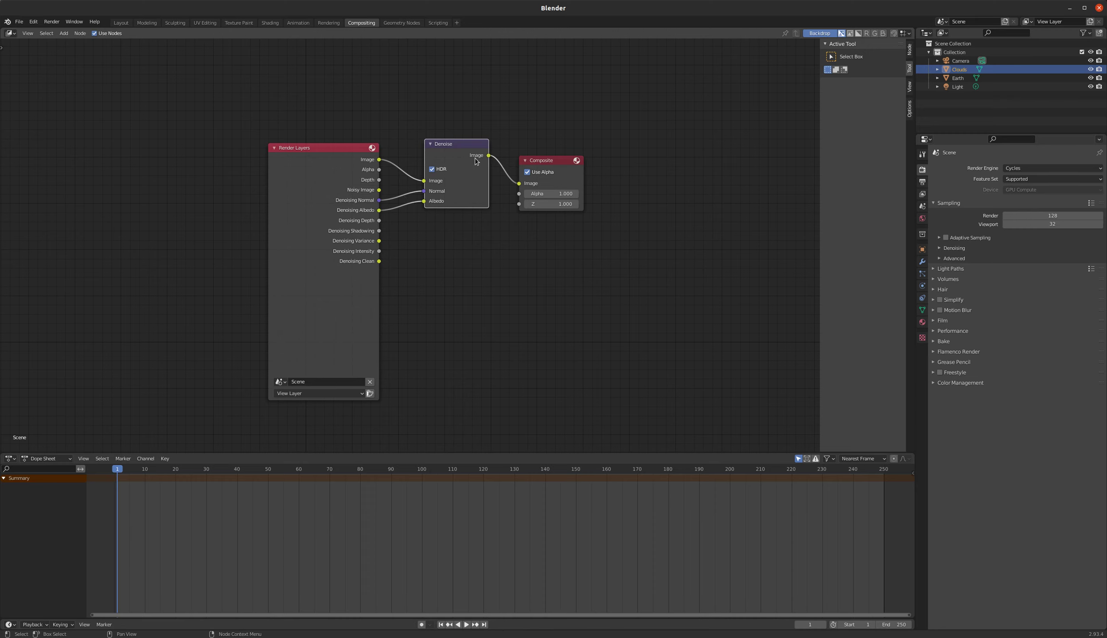
left_click_drag(353, 145, 309, 143)
left_click_drag(458, 146, 403, 146)
left_click_drag(553, 161, 575, 156)
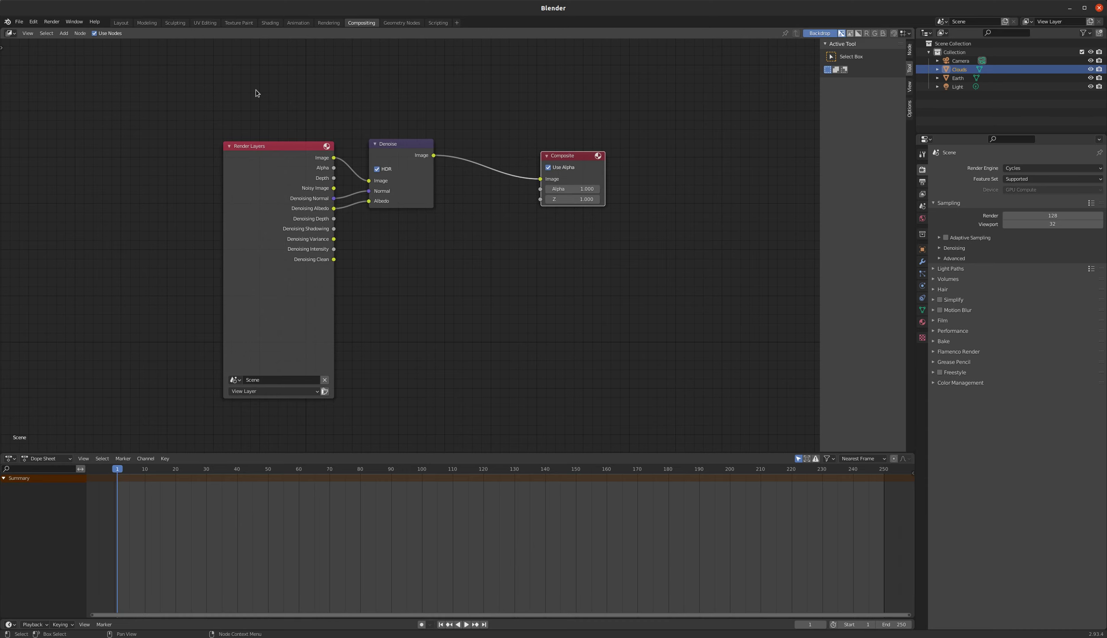
Insert a Glare filter node into the link between the Denoise and Composite nodes
left_click(62, 34)
mouse_move(80, 94)
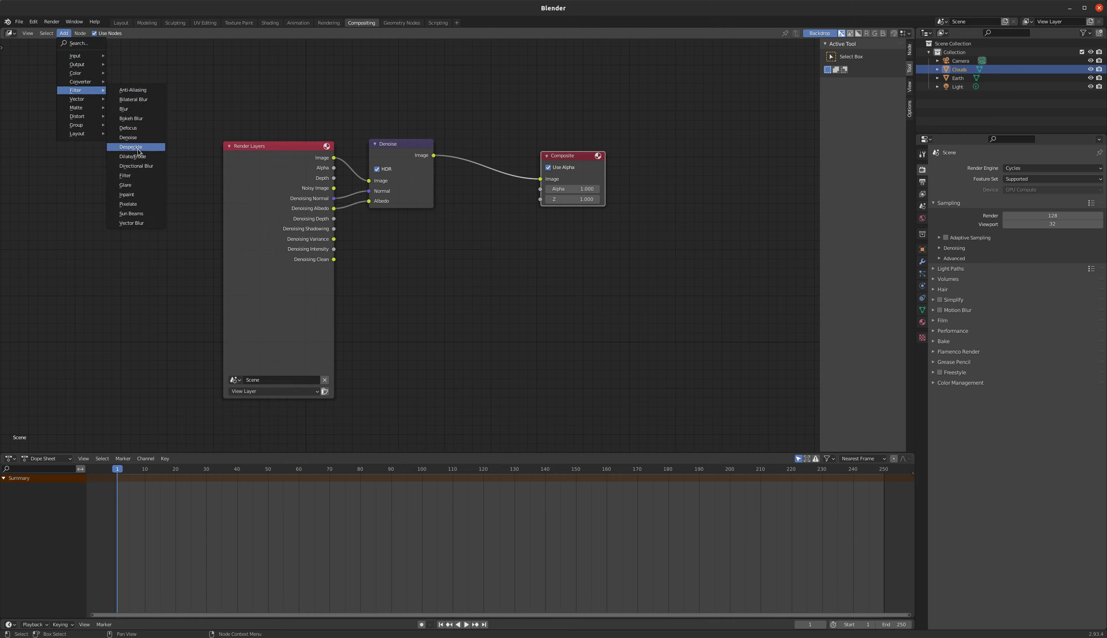
left_click(125, 184)
left_click(463, 109)
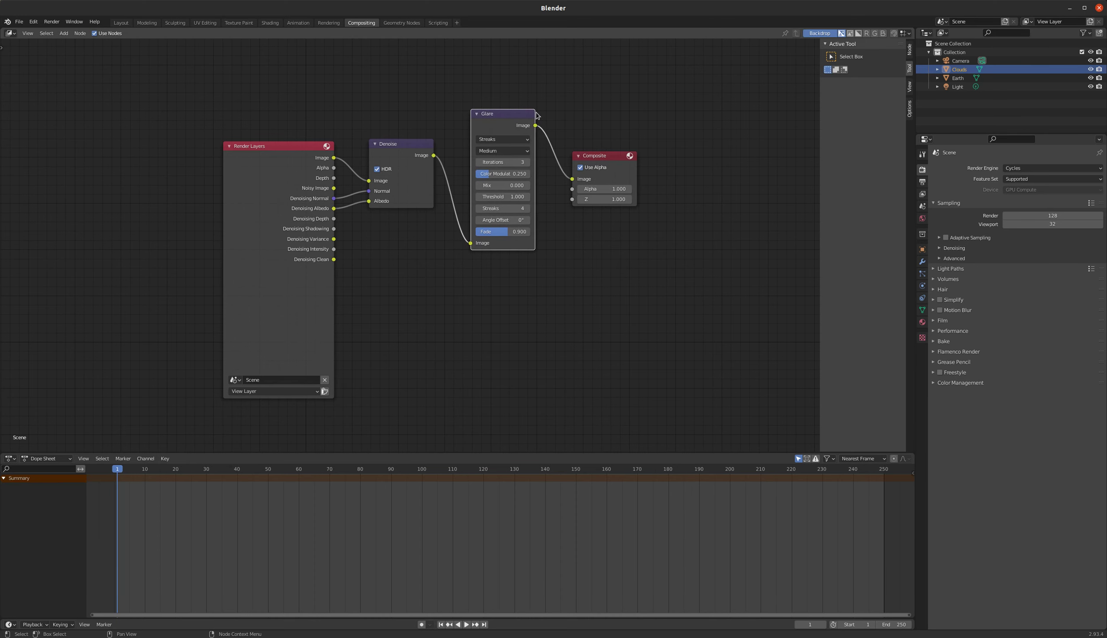
Set the Glare node to Fog Glow with High quality and render the image
left_click(524, 140)
left_click(509, 170)
left_click(511, 151)
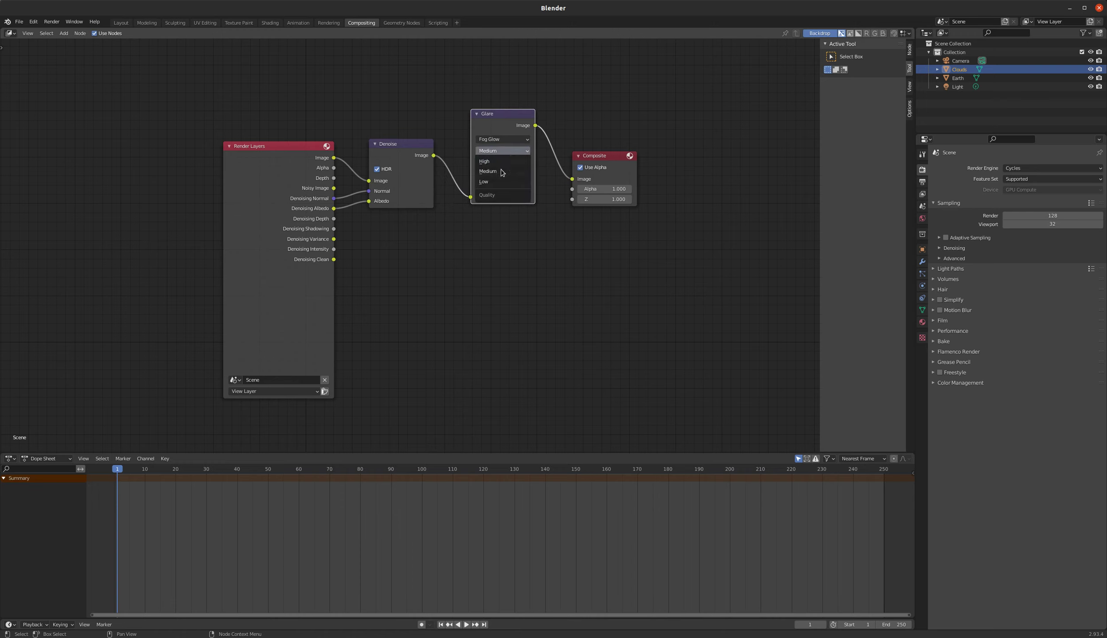
left_click(501, 162)
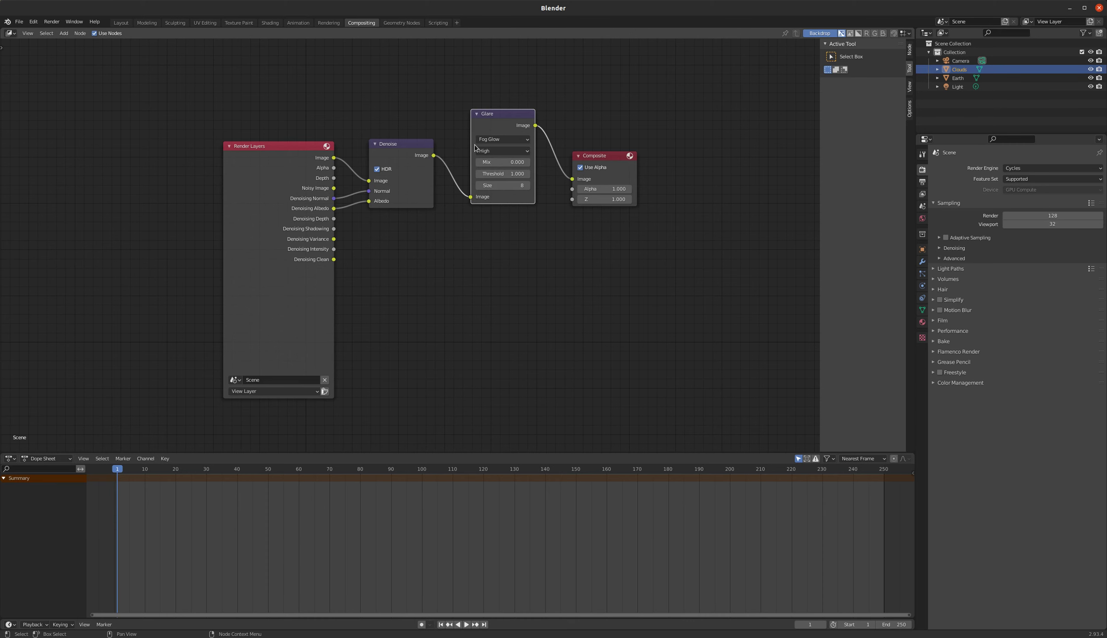
key("F12")
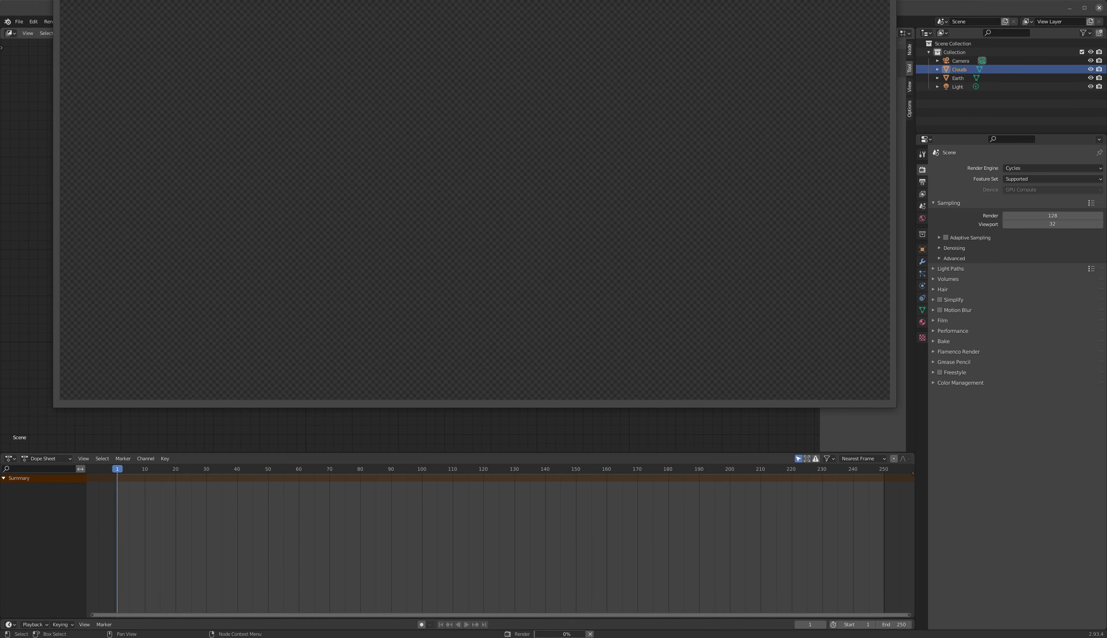